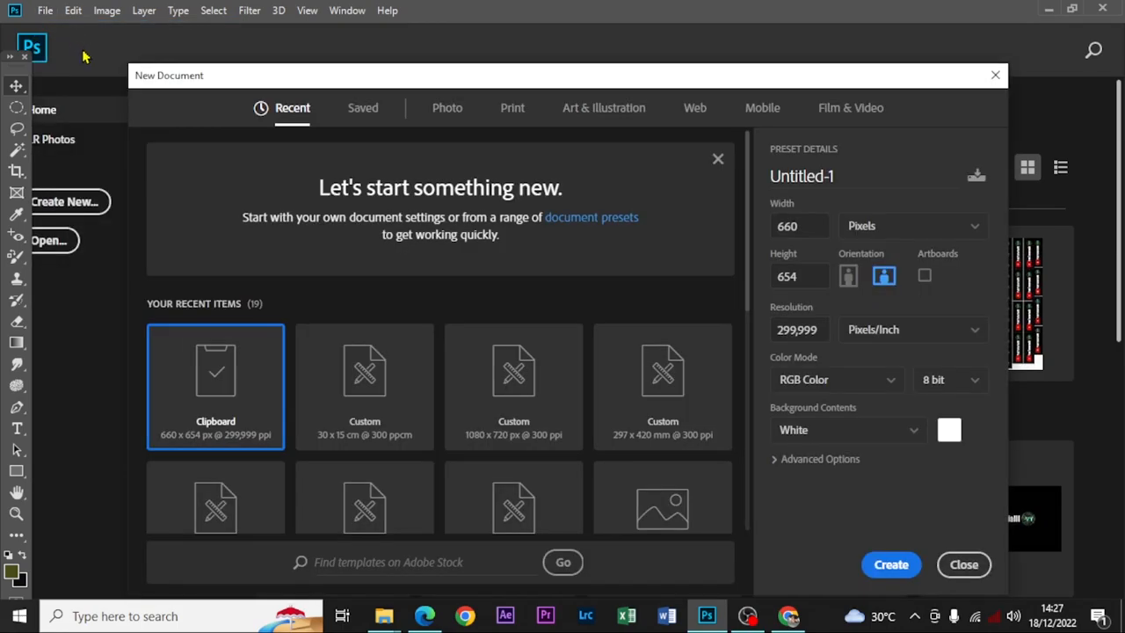
Create a new document 30 cm wide and 15 cm high with a resolution of 300 pixels per centimeter.
left_click(870, 231)
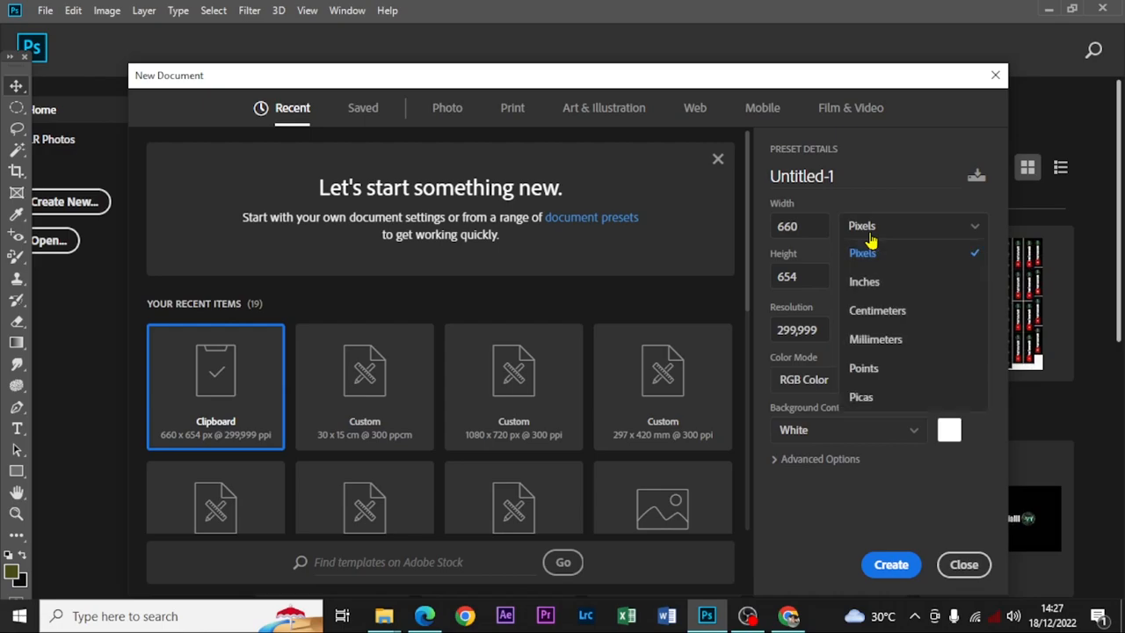
left_click(930, 312)
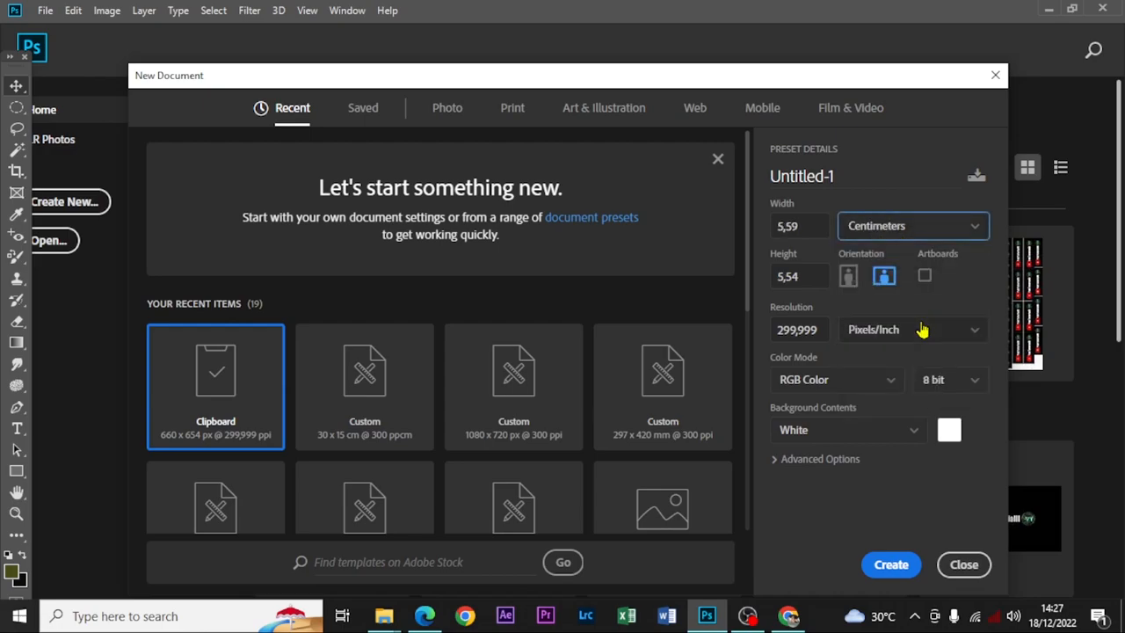
left_click_drag(820, 230, 773, 226)
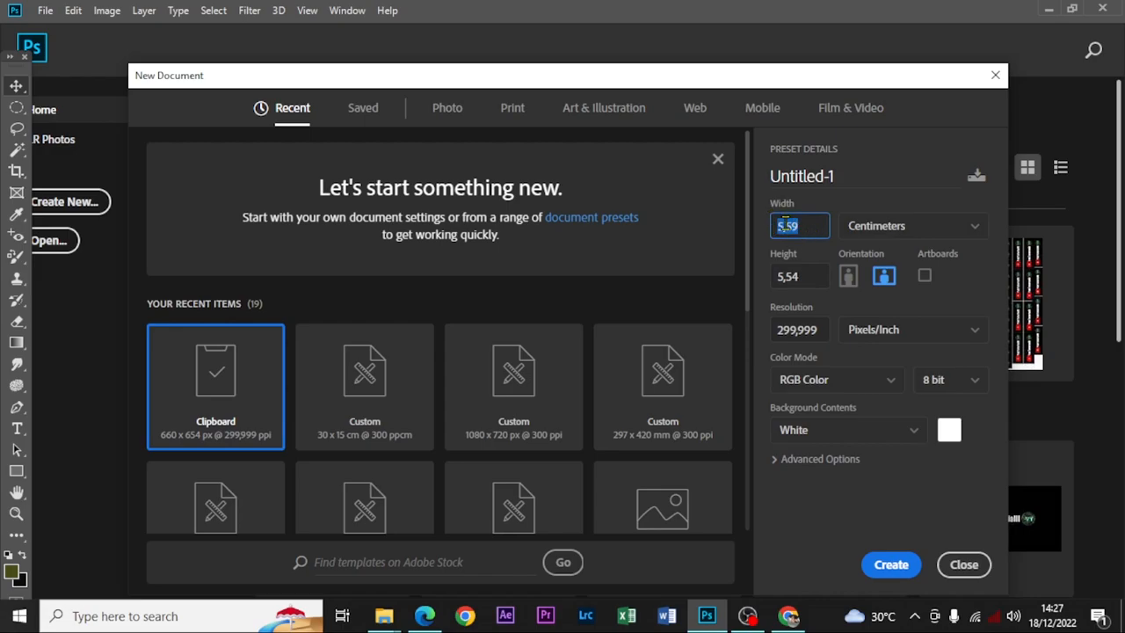
type("30")
left_click_drag(801, 275, 770, 275)
type("15")
left_click(876, 338)
left_click(919, 379)
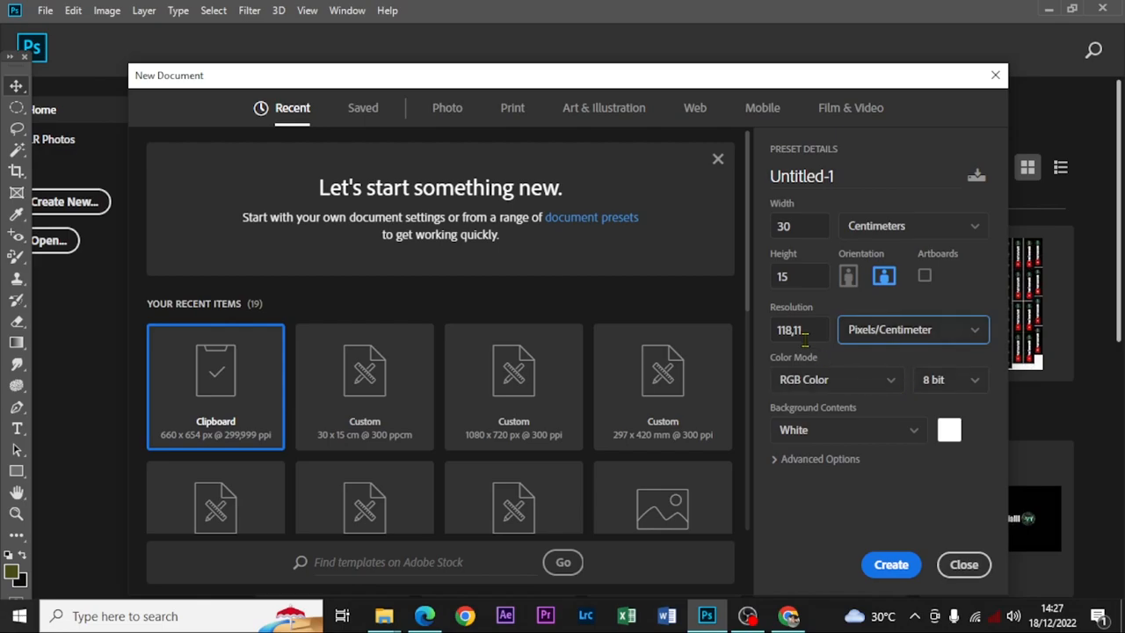
left_click_drag(813, 330, 762, 345)
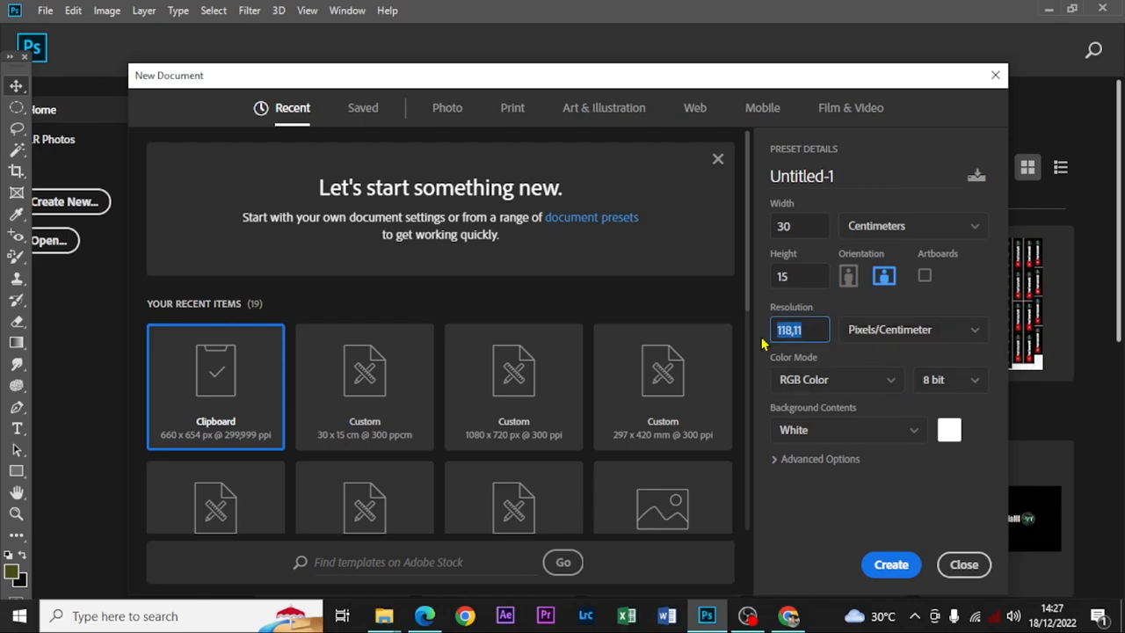
type("300")
left_click(890, 565)
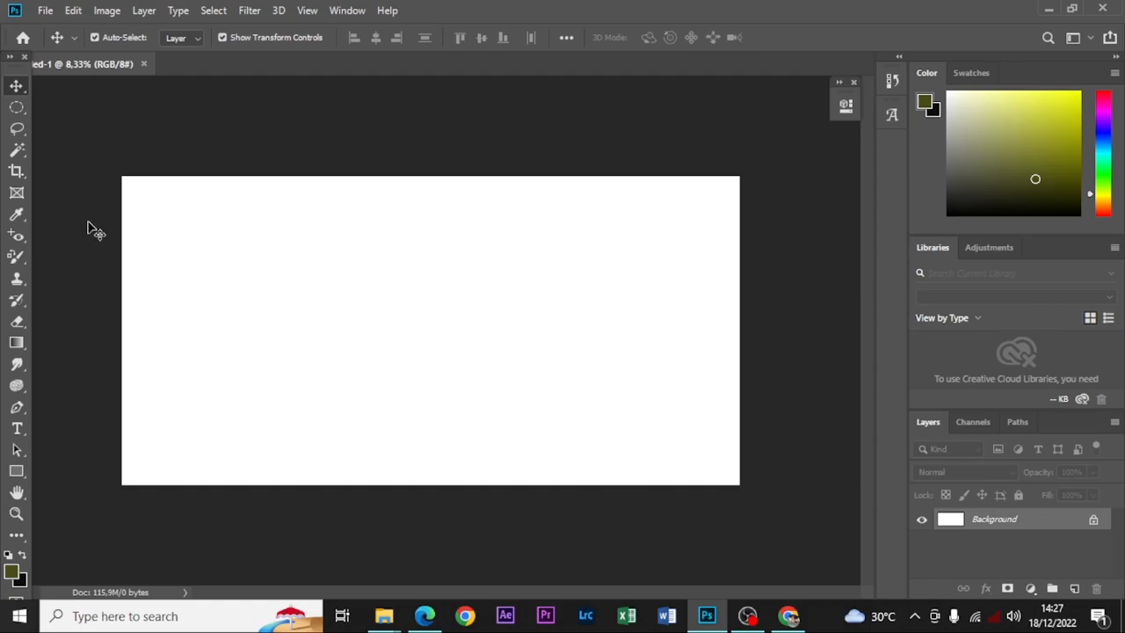
Place a horizontal text layer on the canvas, delete "Lorem" from the placeholder and scale the remaining word to about 316%.
left_click(21, 432)
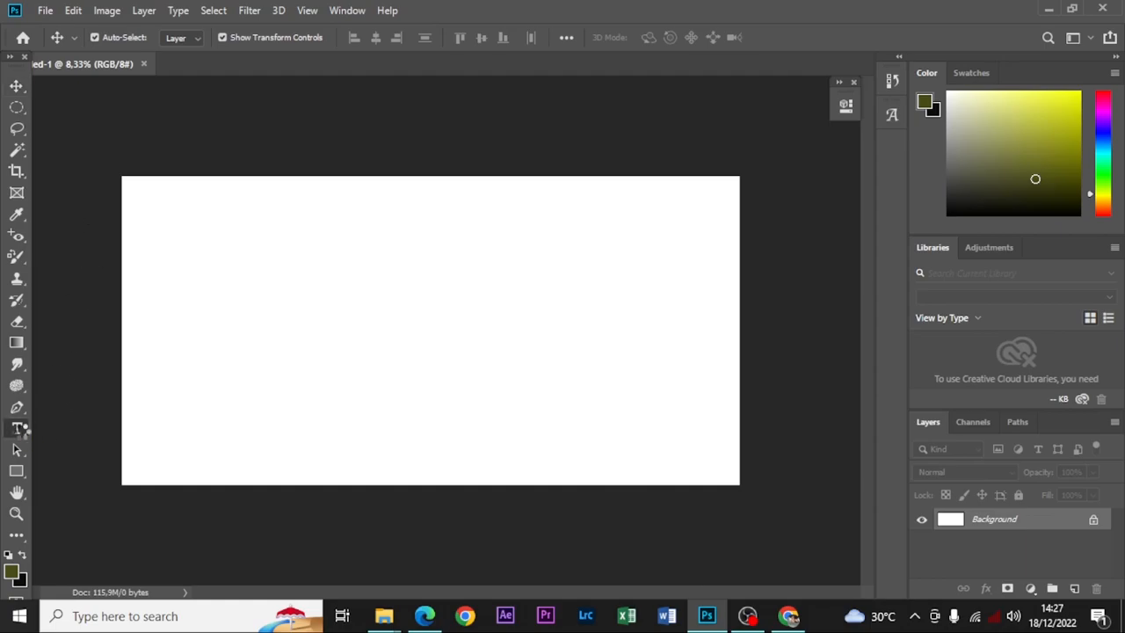
left_click(22, 434)
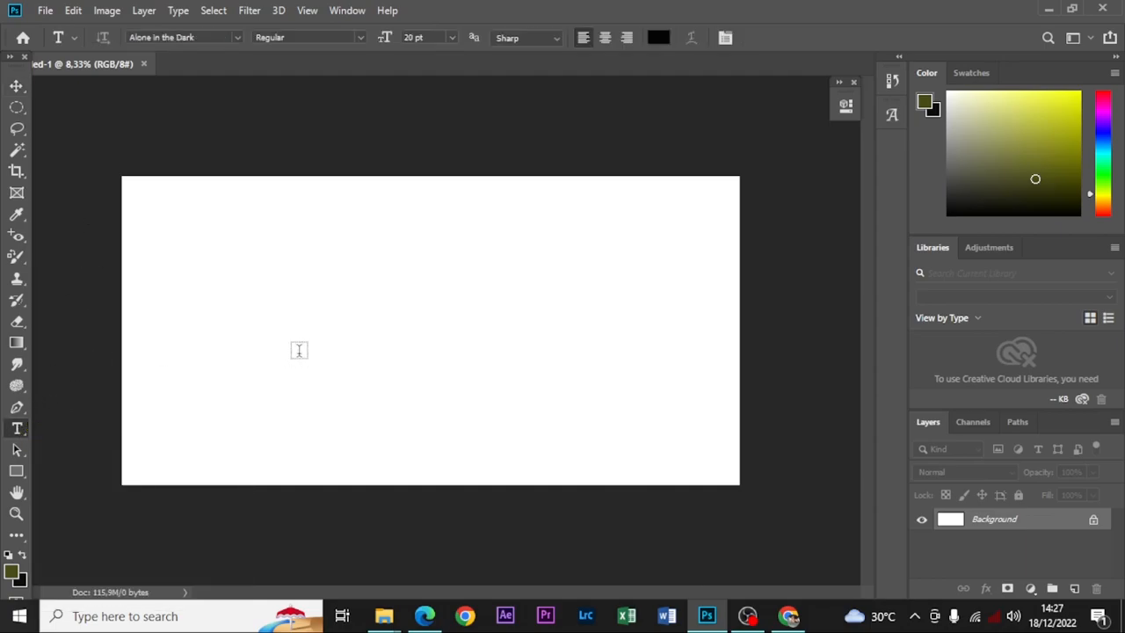
left_click(298, 350)
left_click(324, 352)
double_click(325, 353)
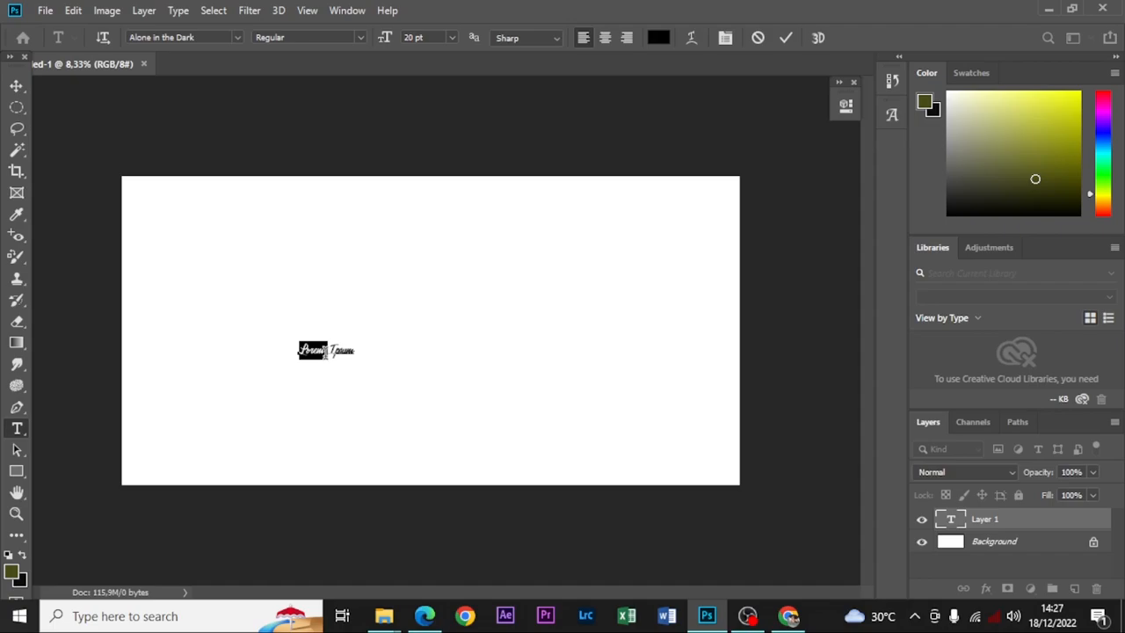
key("BackSpace")
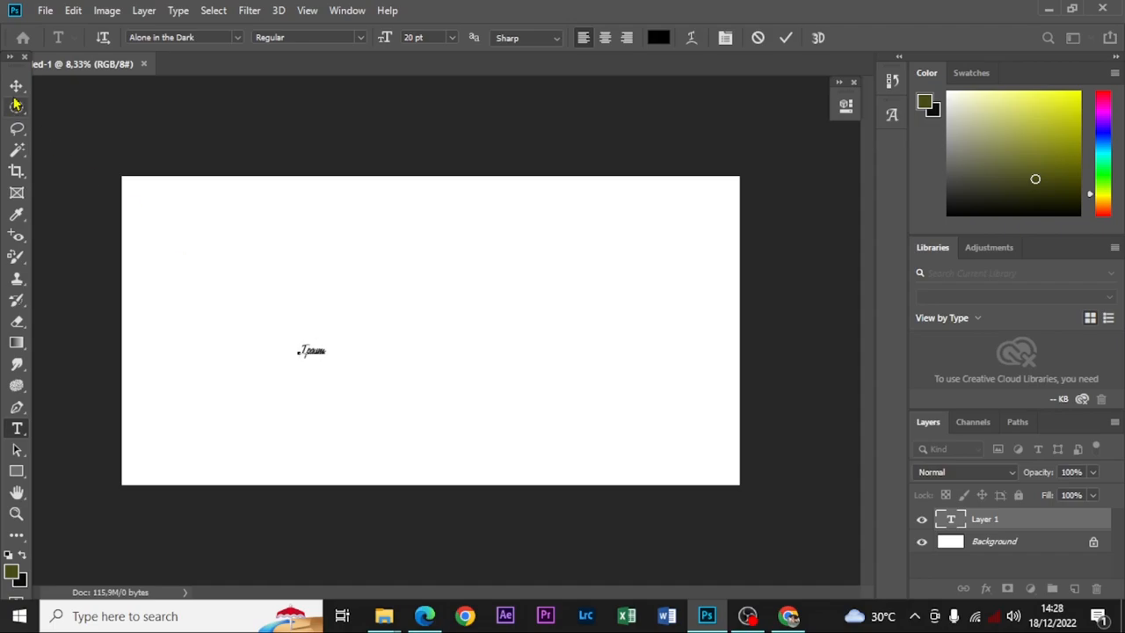
key("ctrl+Return")
left_click_drag(328, 341, 385, 300)
key("Return")
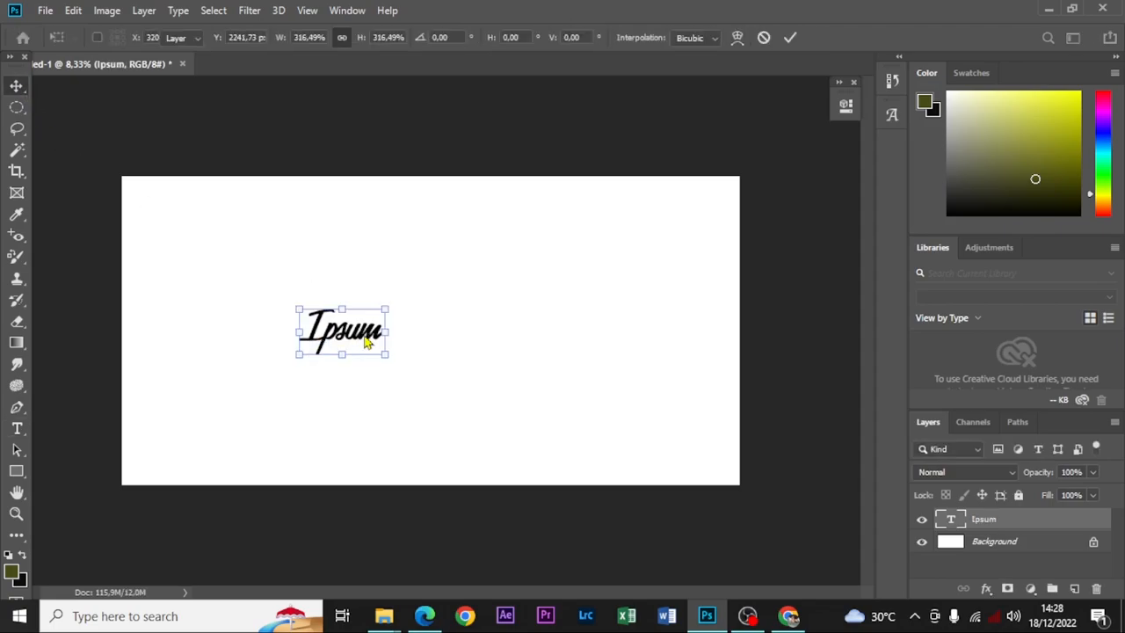
Replace the placeholder word in the text layer with "Lava".
double_click(369, 335)
key("BackSpace")
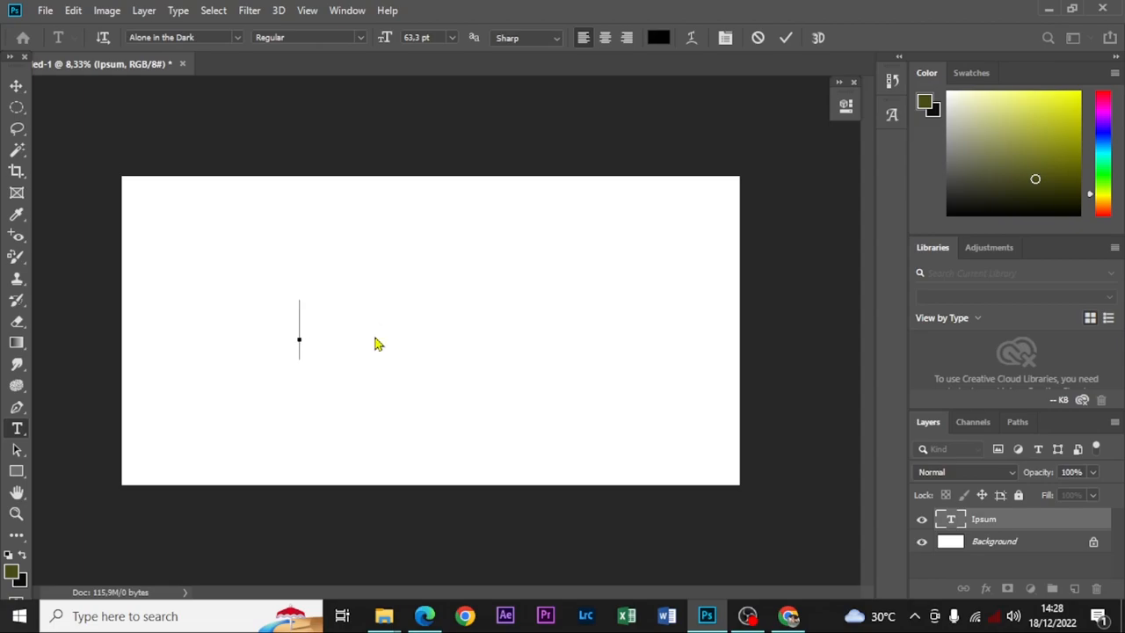
type("La")
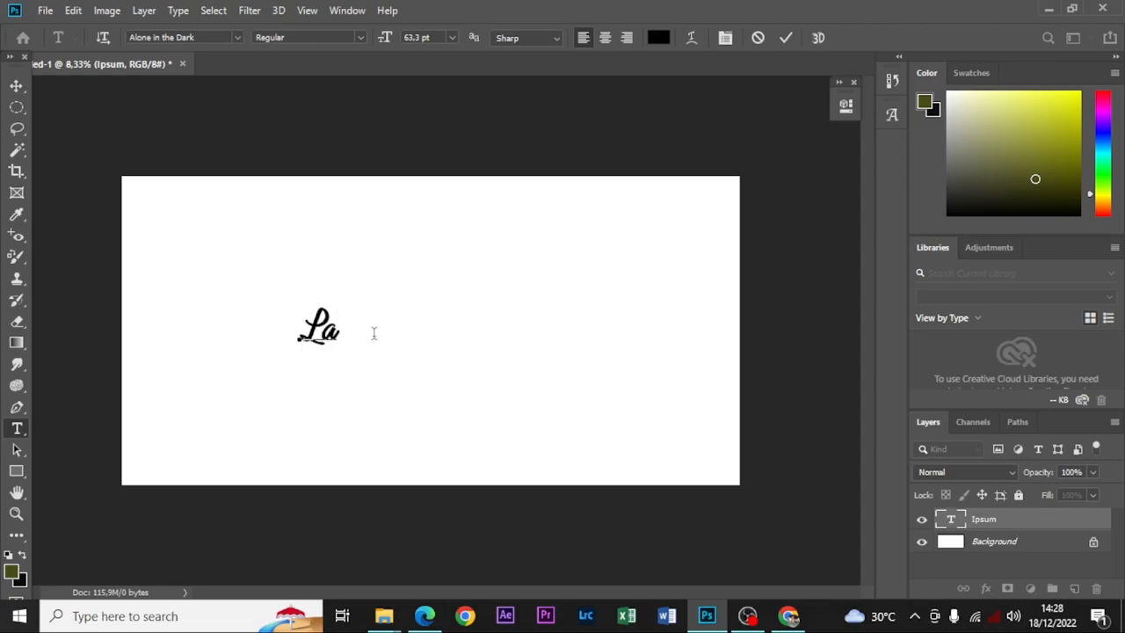
type("va")
left_click(16, 86)
Enlarge the word Lava to about 273% and move it near the middle of the canvas.
left_click_drag(364, 309, 420, 316)
left_click_drag(432, 273, 465, 242)
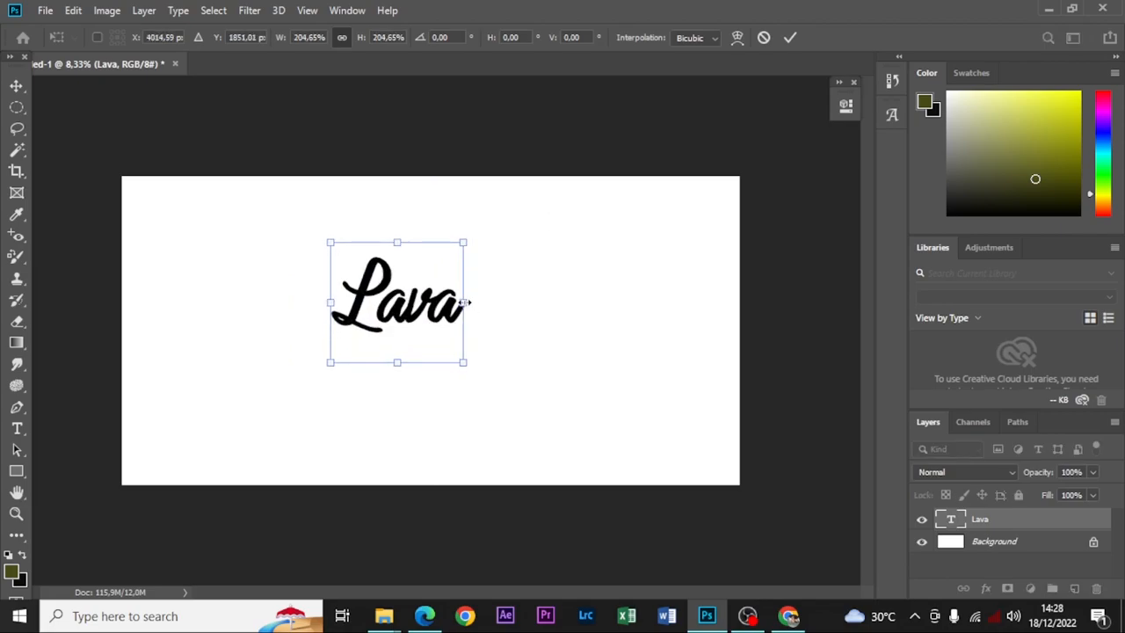
left_click_drag(463, 303, 512, 302)
left_click_drag(437, 317, 424, 334)
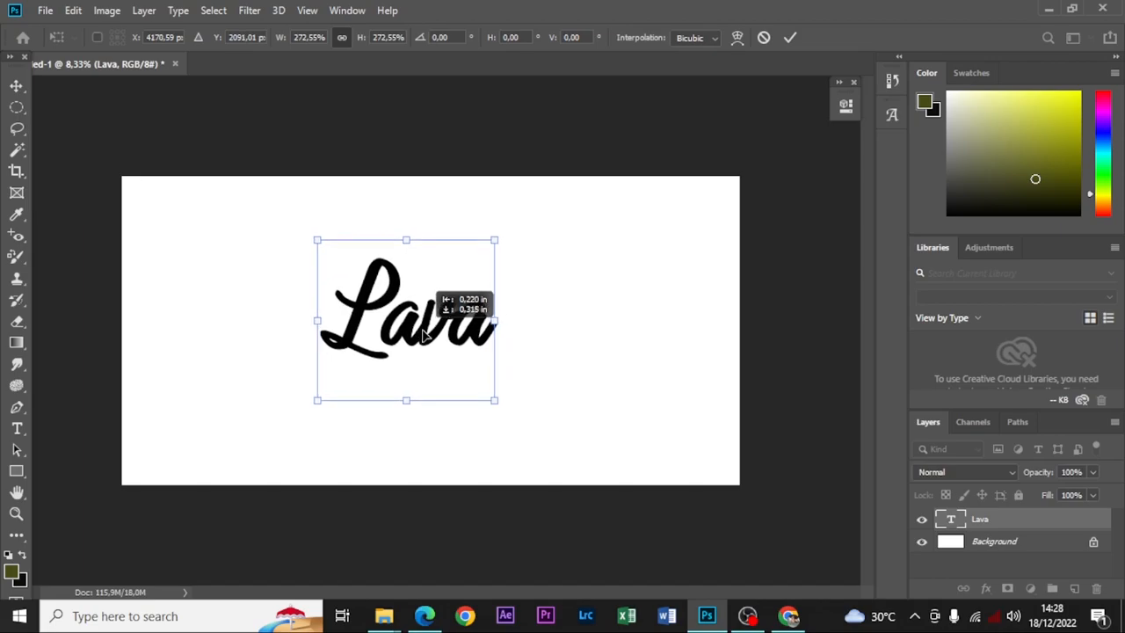
key("Return")
Apply the Alone in the Dark font to the whole word Lava.
double_click(428, 322)
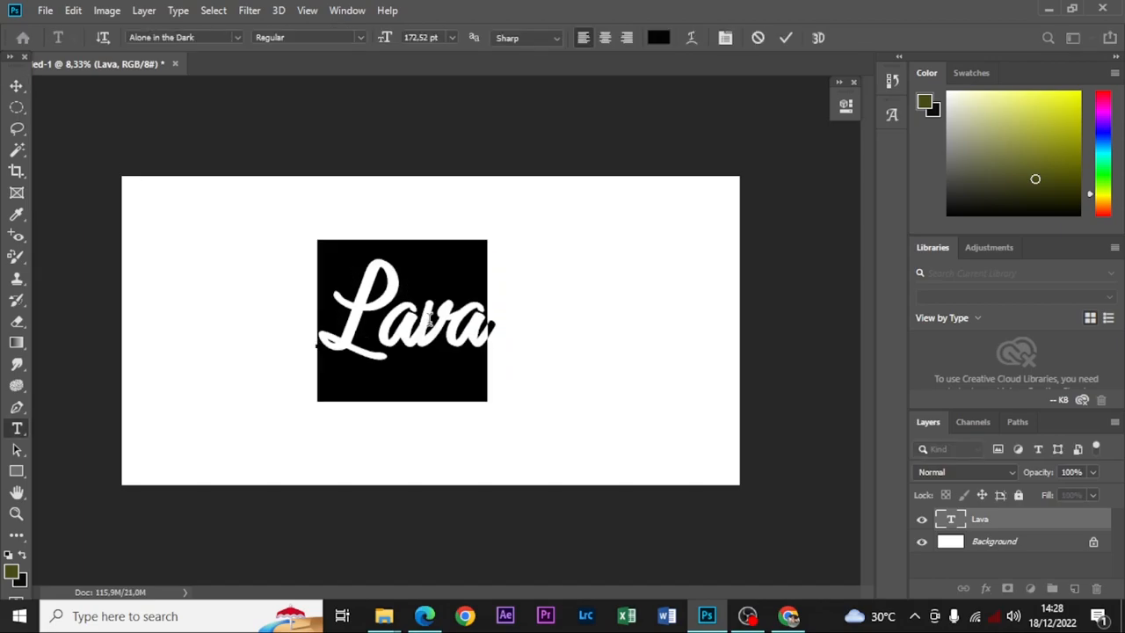
left_click(237, 38)
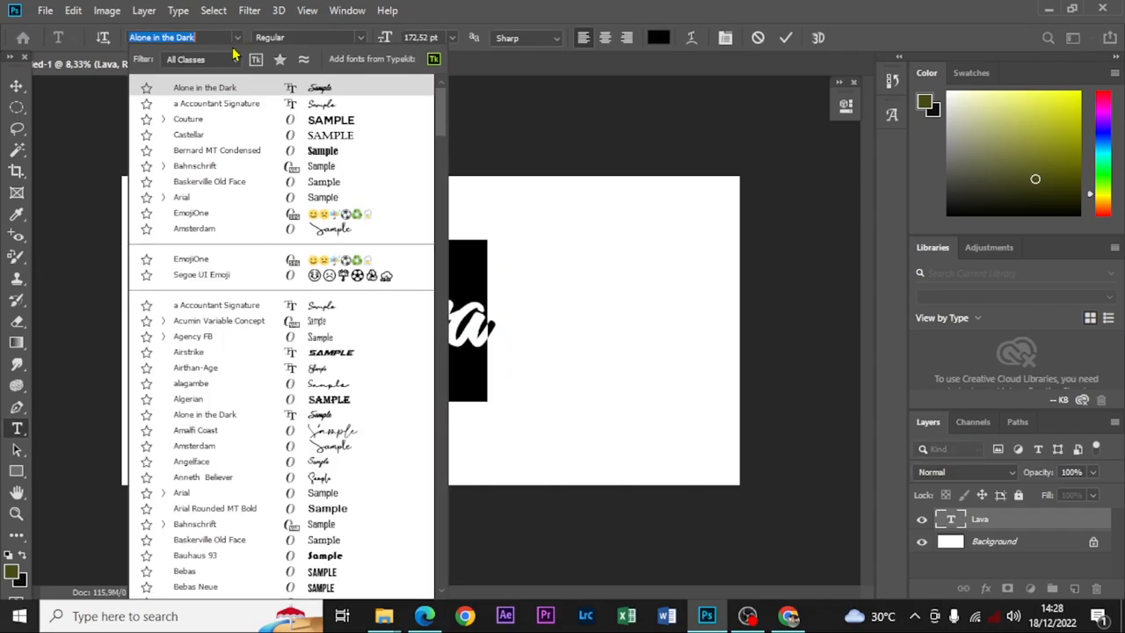
left_click(213, 89)
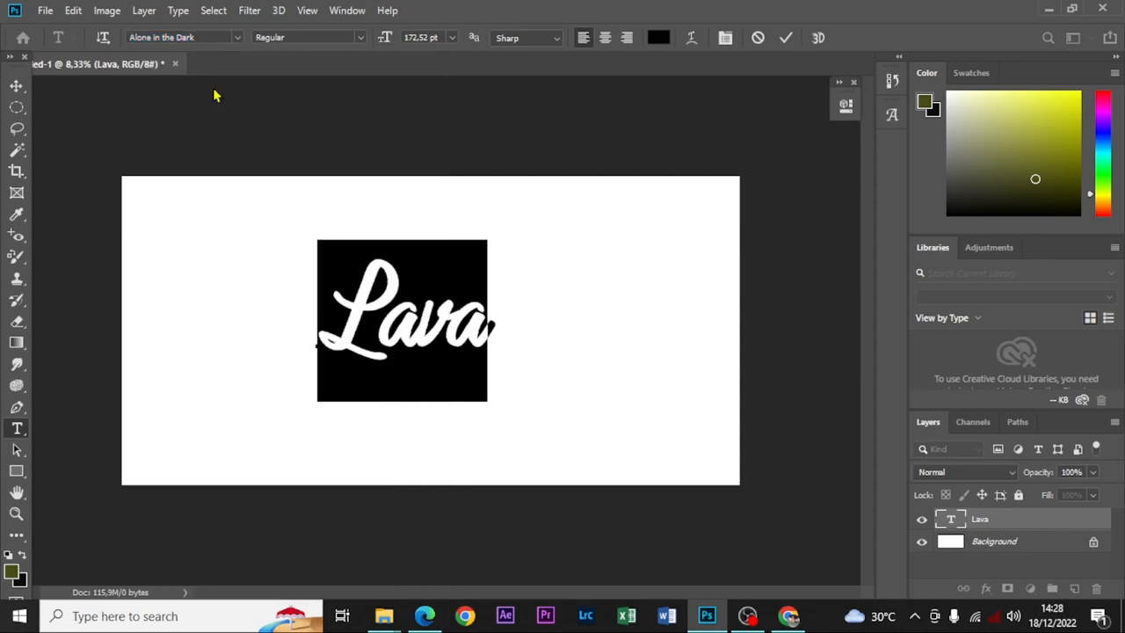
left_click(399, 298)
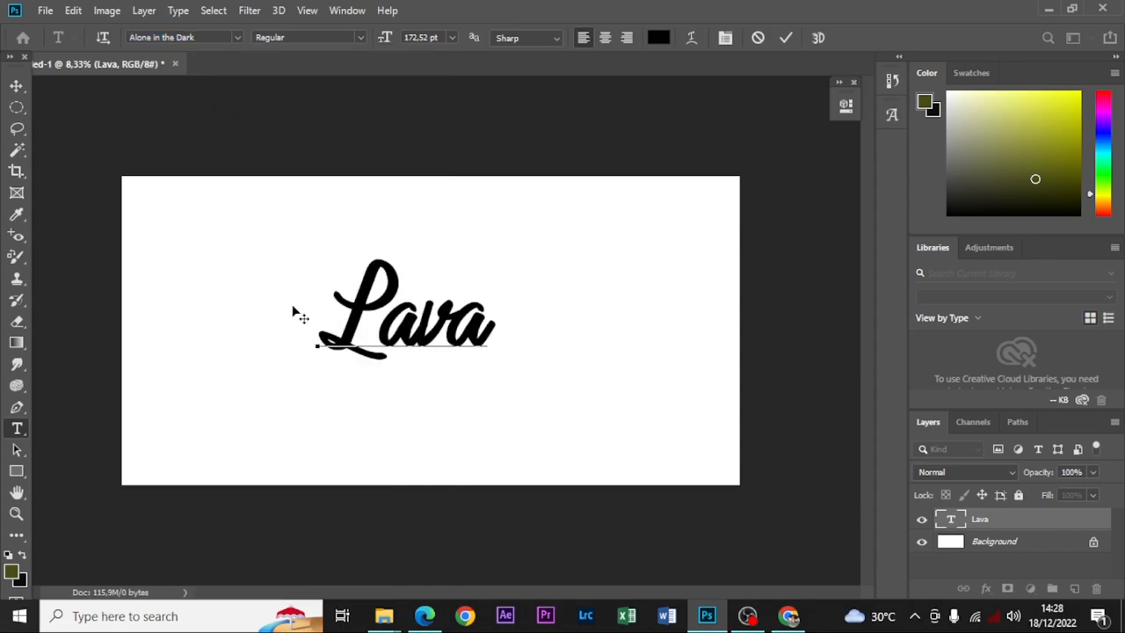
left_click(16, 85)
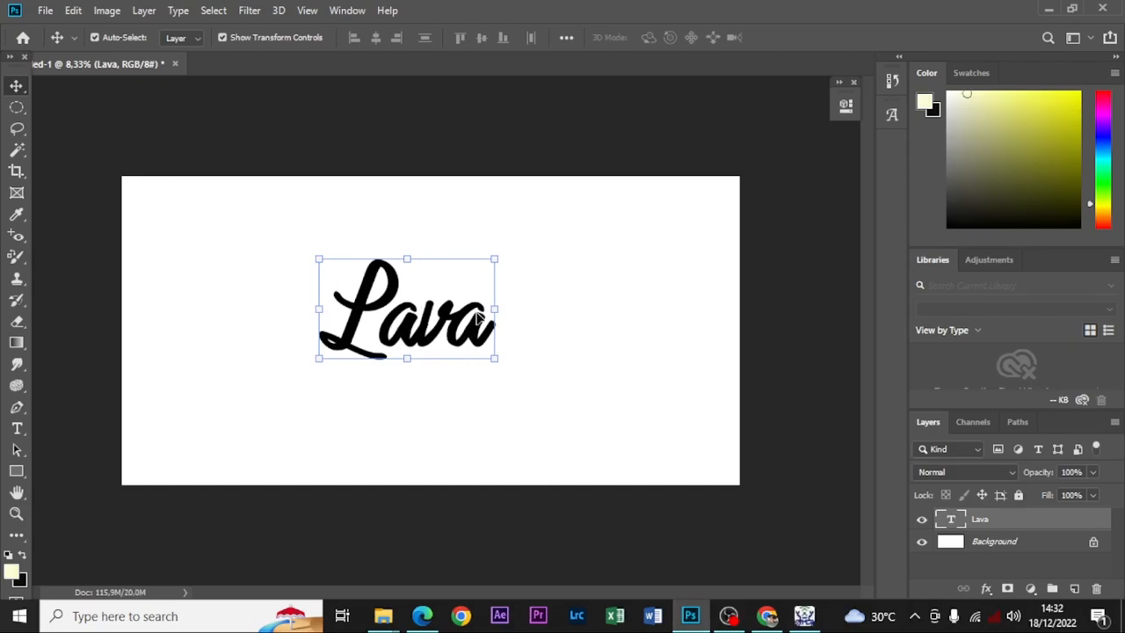
Center the word Lava on the canvas at X 4500 px, Y 2250 px and scale it to about 132%.
left_click_drag(494, 359, 518, 377)
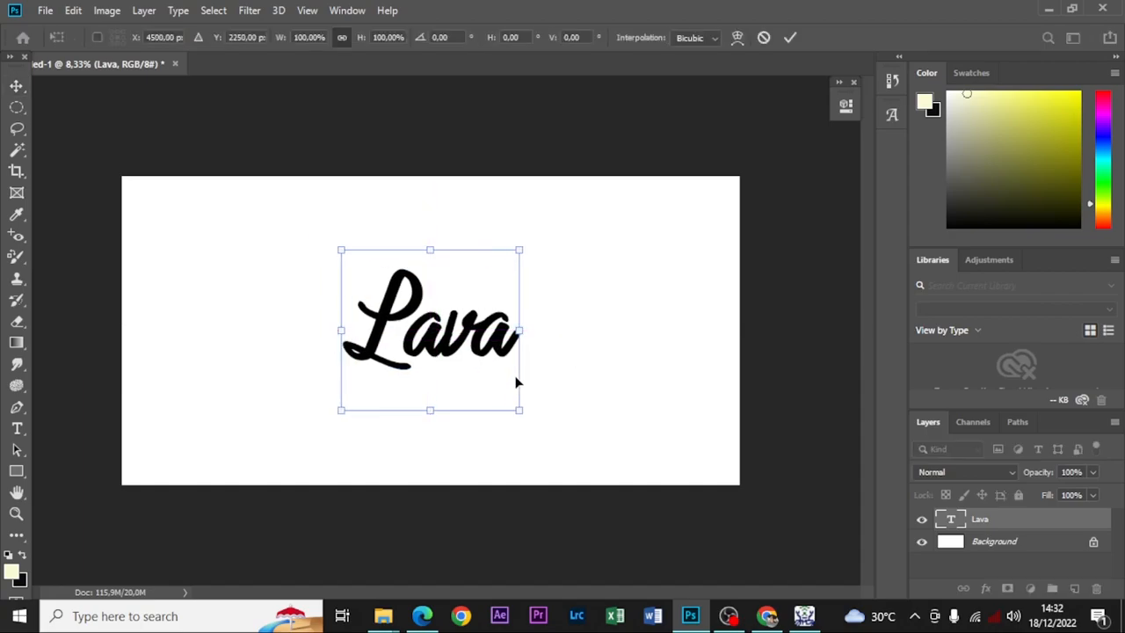
left_click_drag(342, 252, 260, 232)
left_click_drag(428, 318, 437, 329)
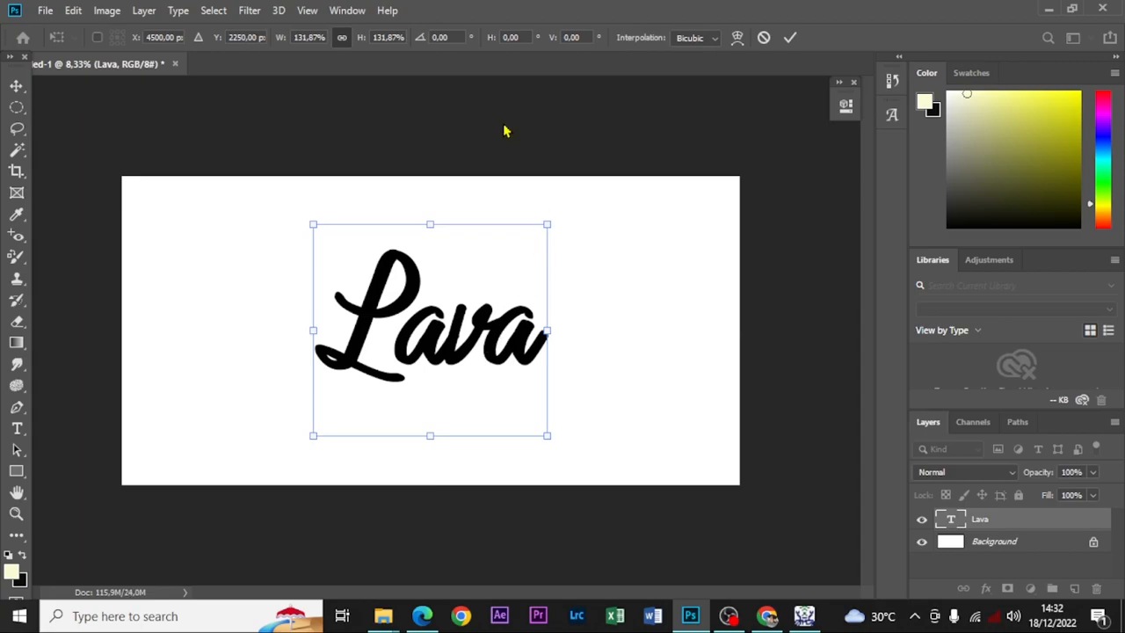
key("Return")
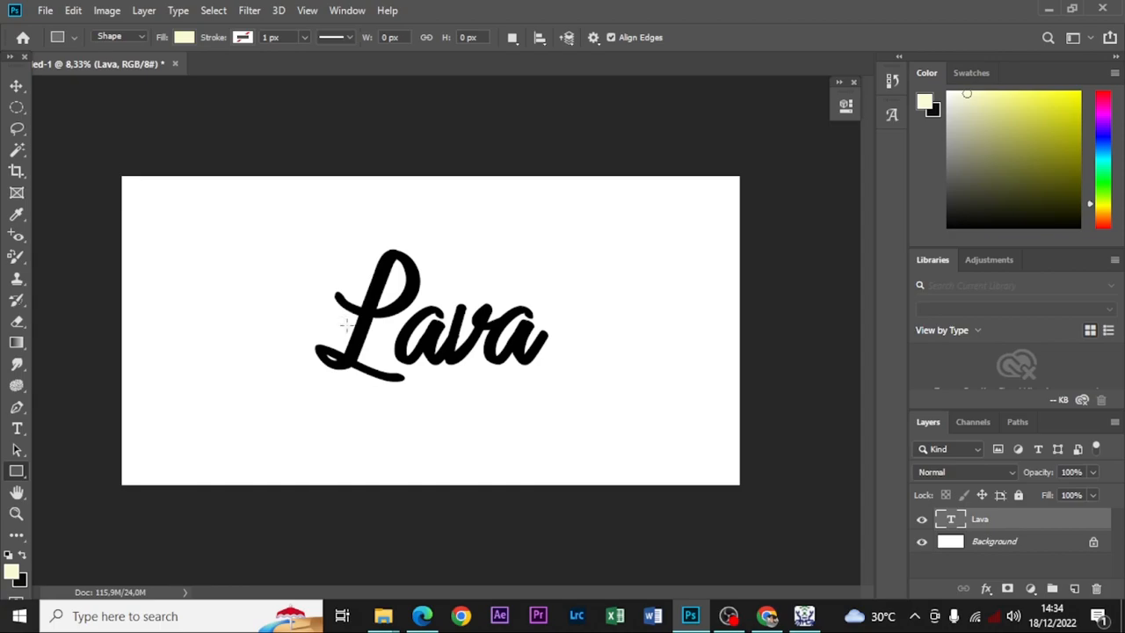
Draw an ellipse shape about 6216 × 2592 px over the word Lava and fill it with black.
left_click(17, 86)
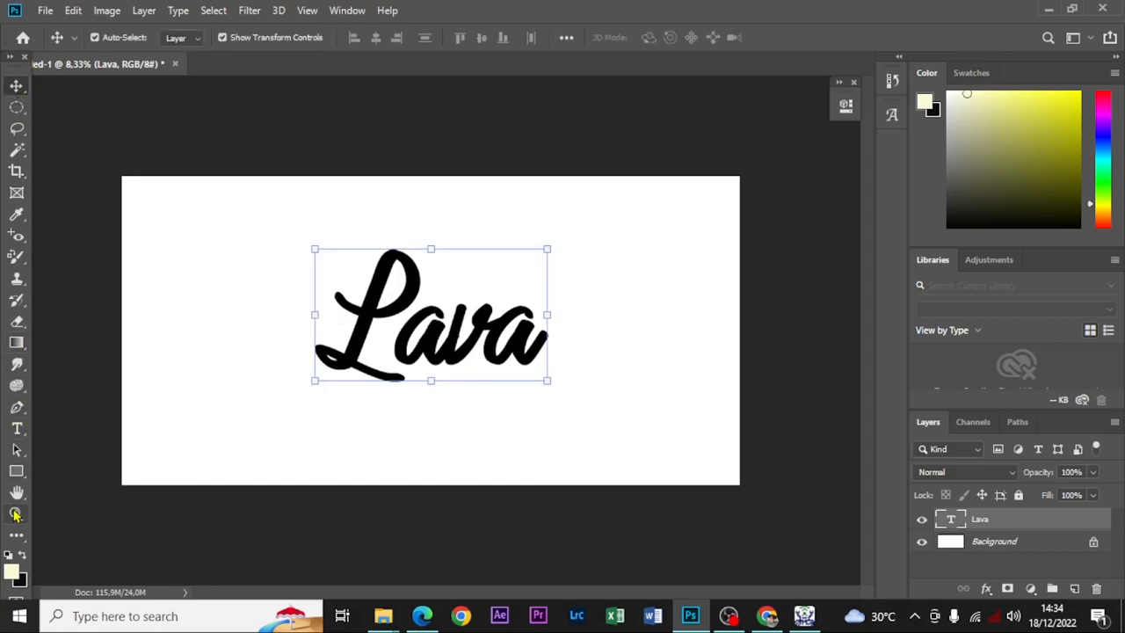
left_click(17, 479)
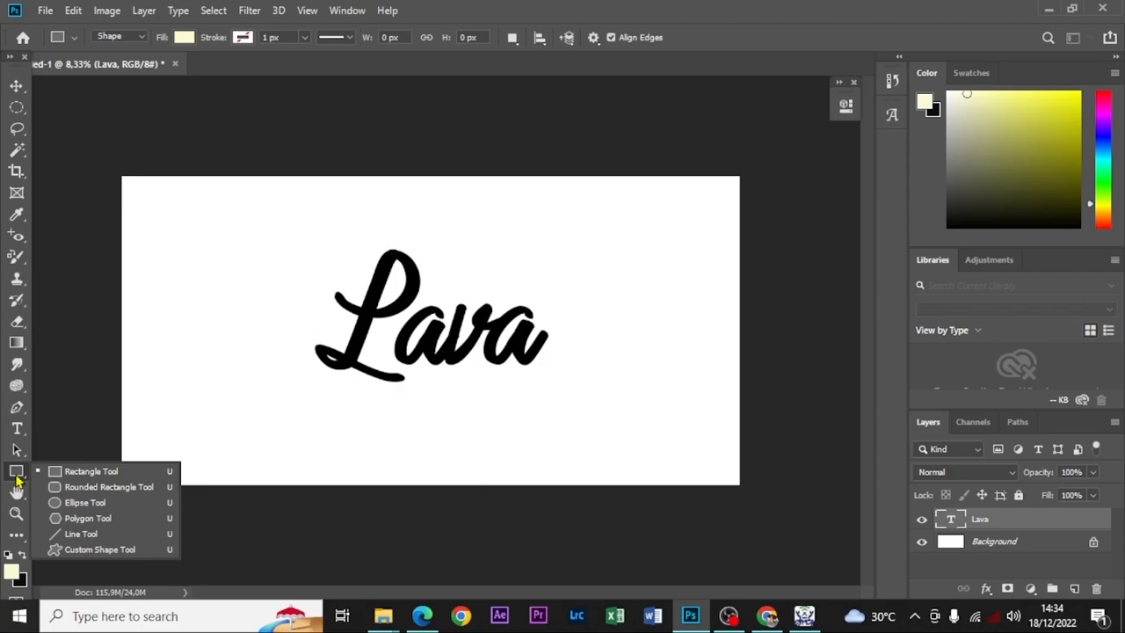
left_click(81, 502)
left_click_drag(217, 233, 641, 411)
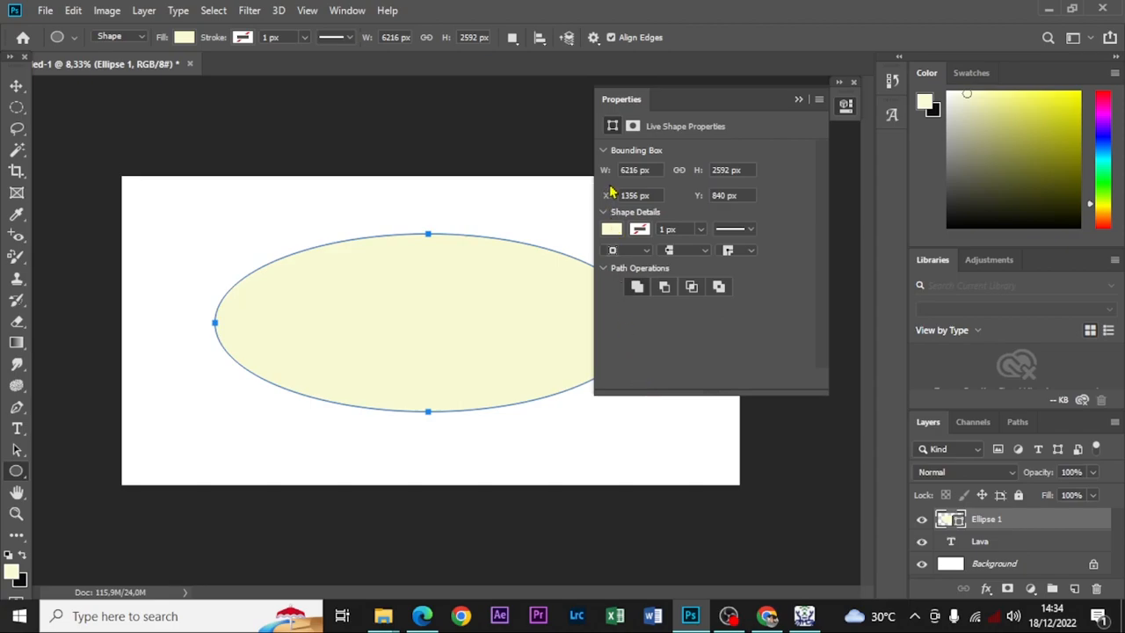
left_click(611, 230)
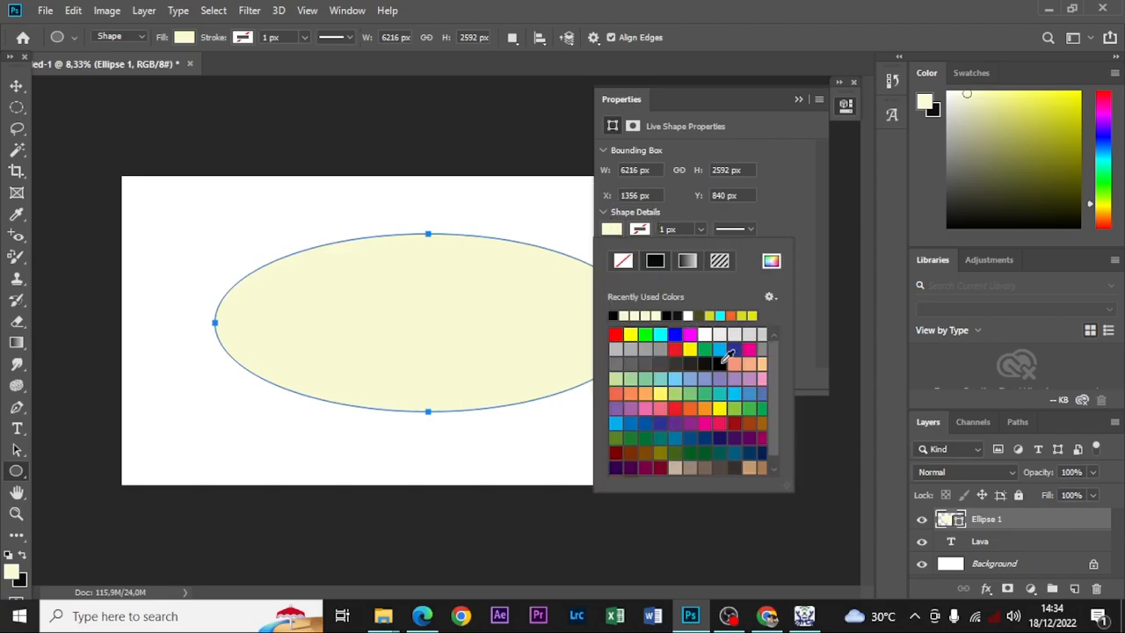
left_click(722, 361)
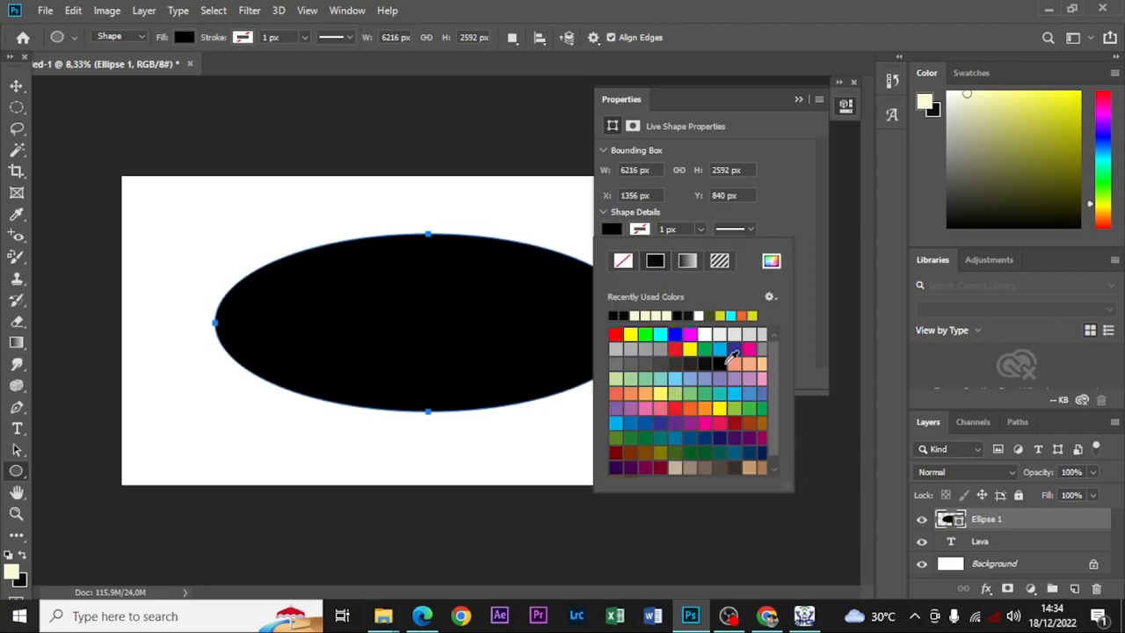
left_click(798, 99)
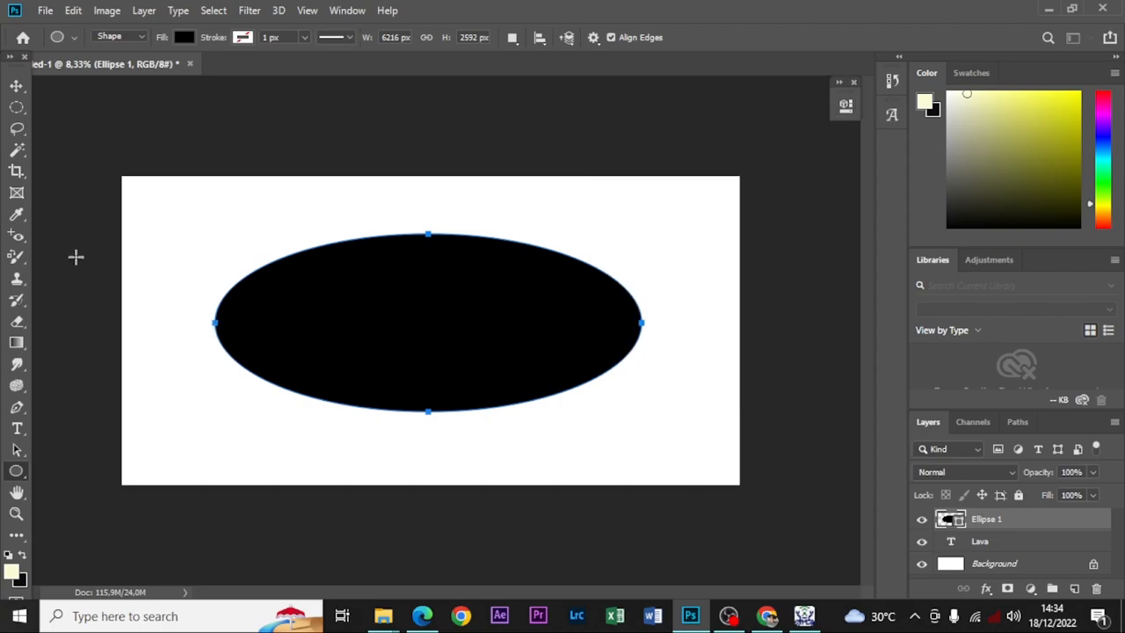
Narrow the black ellipse from both sides to about 80% of its width.
left_click(17, 86)
left_click_drag(214, 328, 278, 325)
left_click_drag(637, 324, 623, 326)
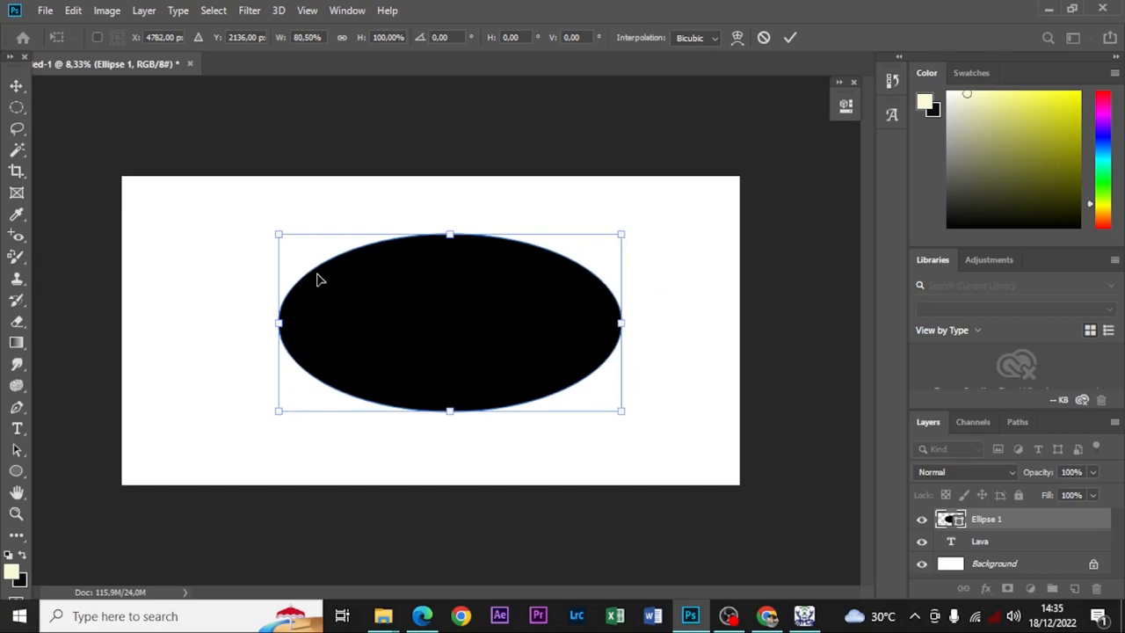
left_click_drag(982, 542, 986, 521)
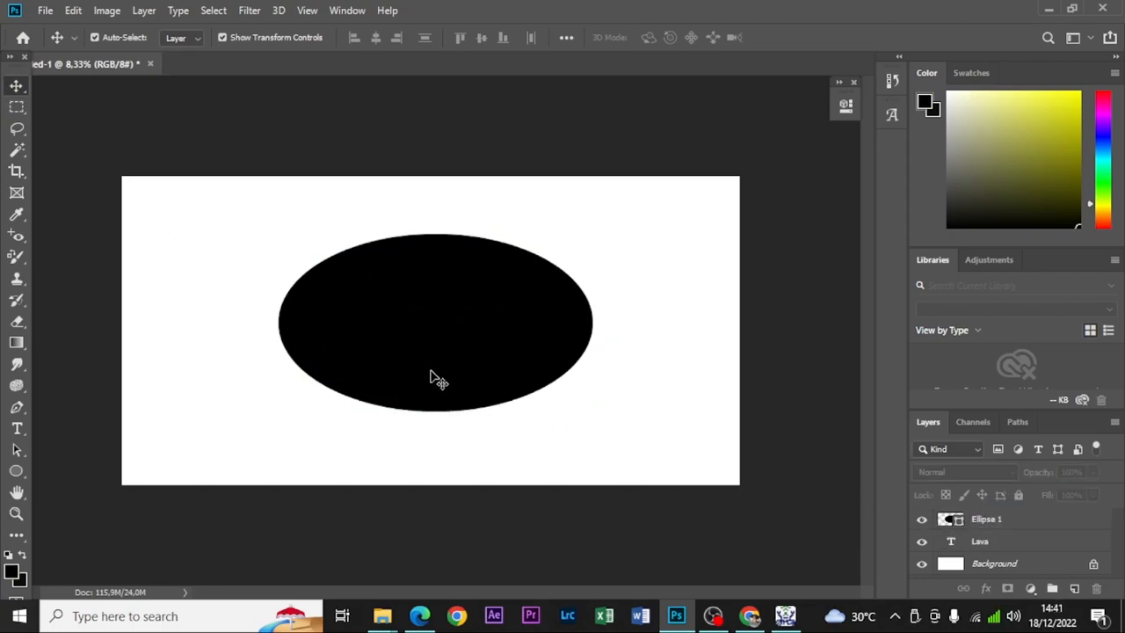
Load the ellipse's outline as a selection on a new blank layer and hide the ellipse layer.
left_click(430, 379)
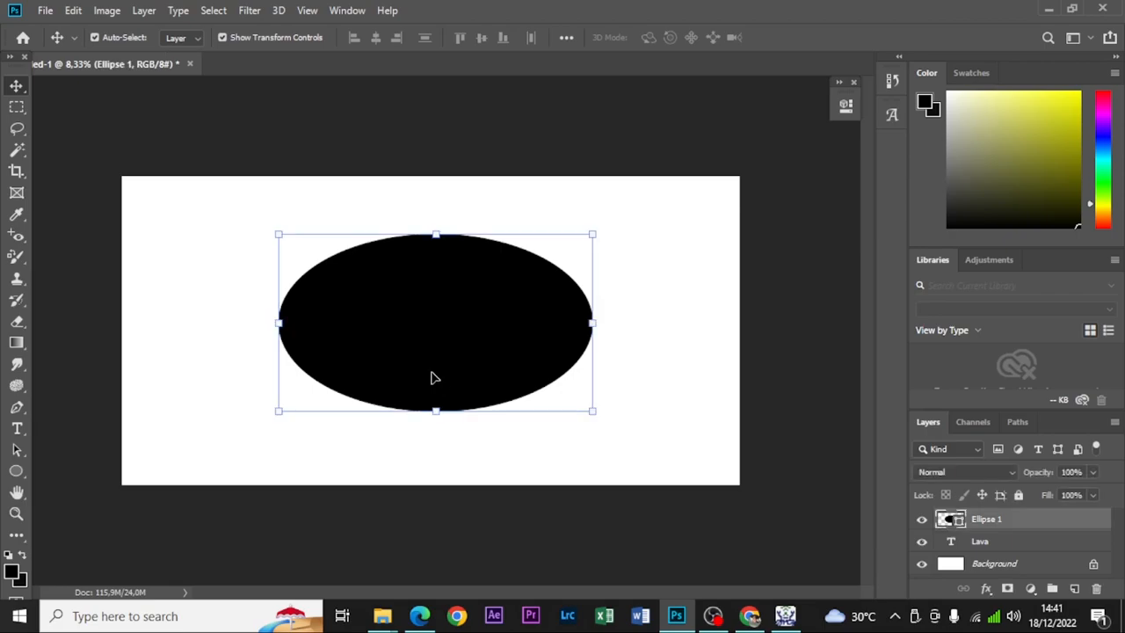
left_click_drag(960, 528, 961, 526)
left_click(960, 527, "ctrl")
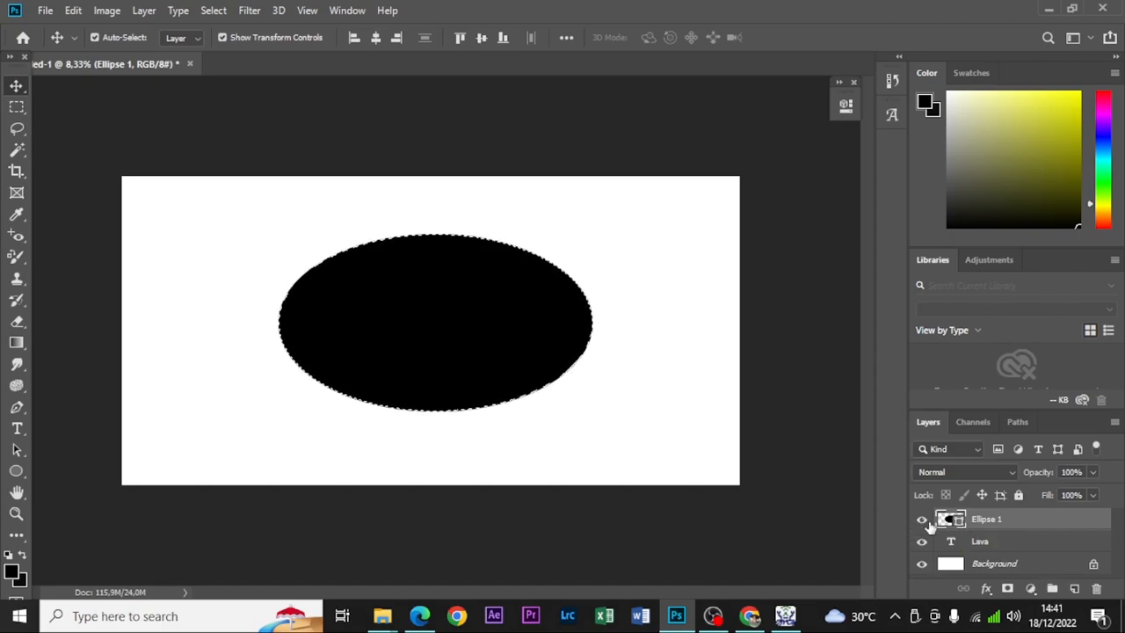
left_click(1073, 589)
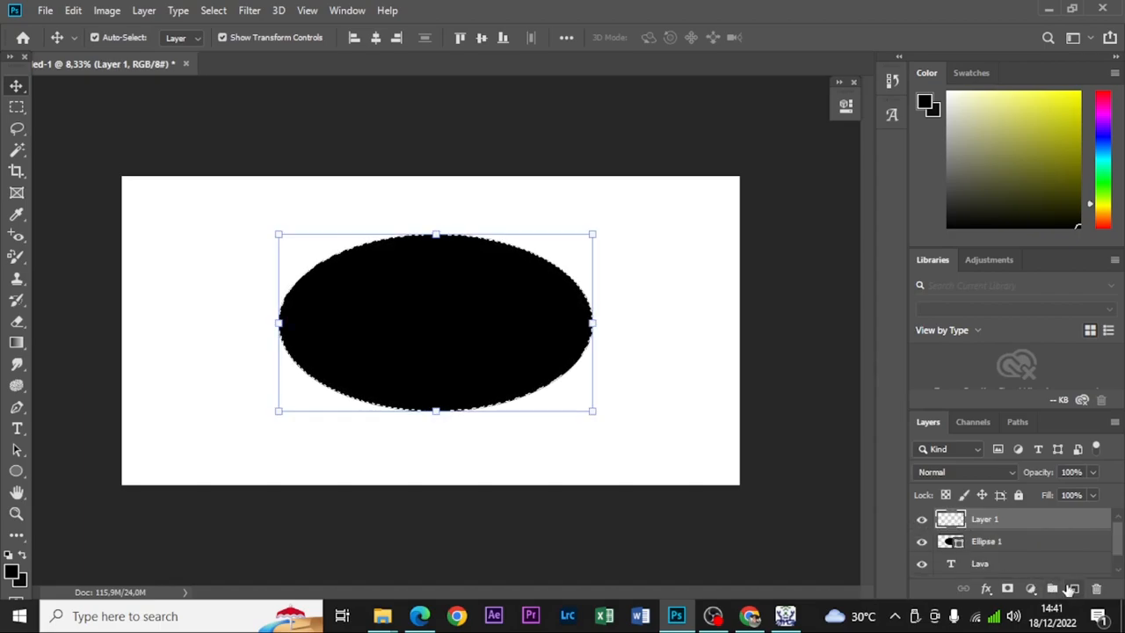
left_click(922, 542)
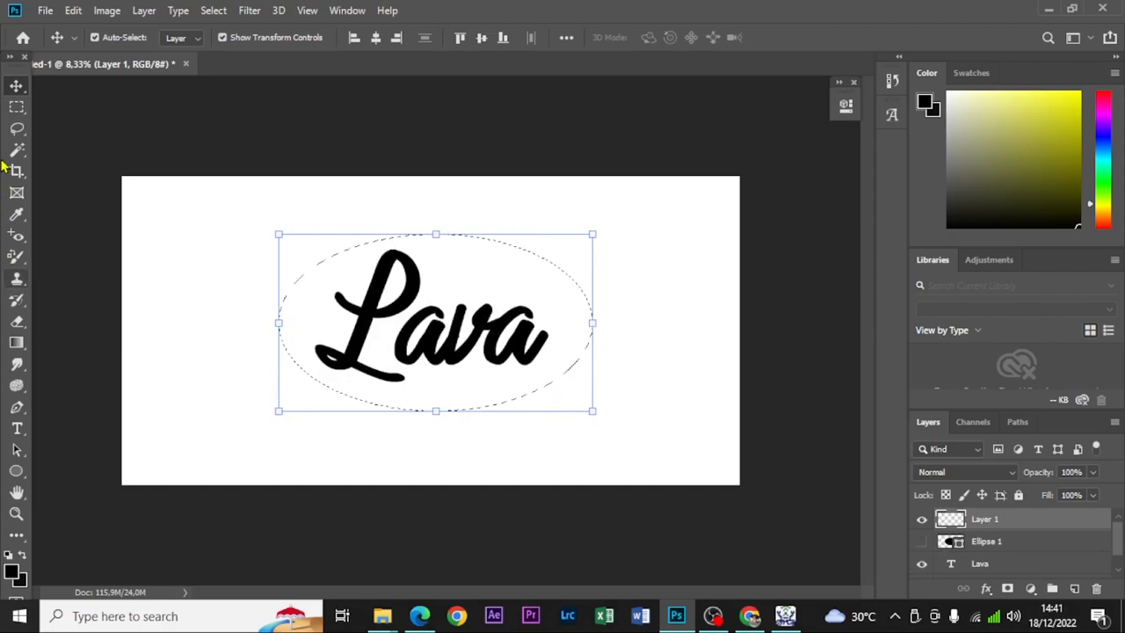
Stroke the ellipse selection on the new layer in black, 60 px wide and inside the outline.
left_click(17, 107)
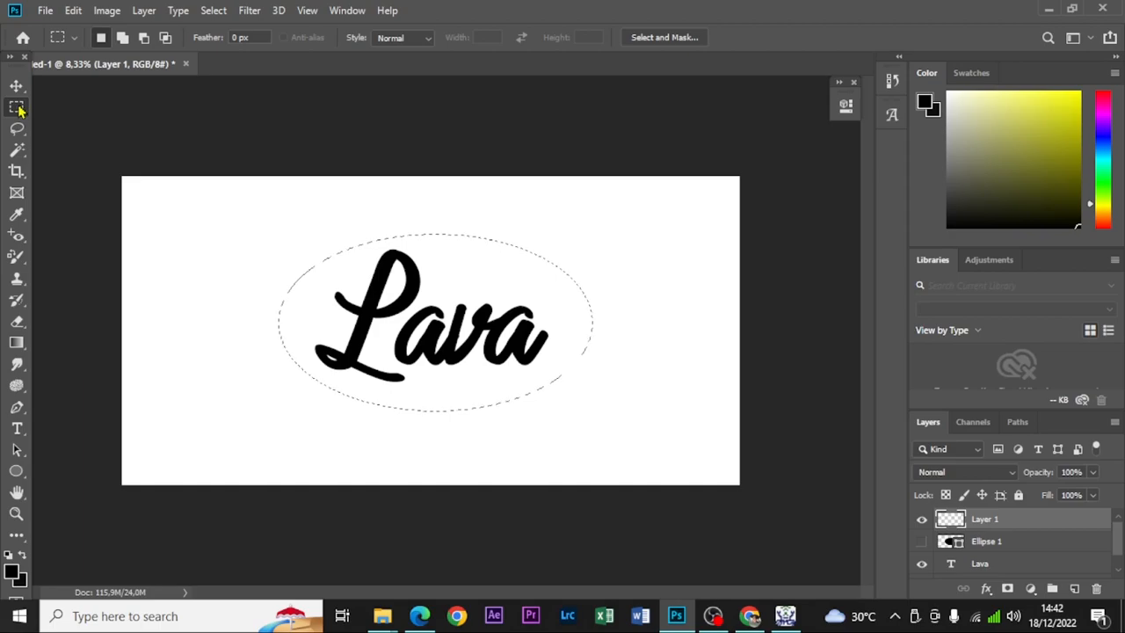
right_click(21, 106)
left_click(59, 110)
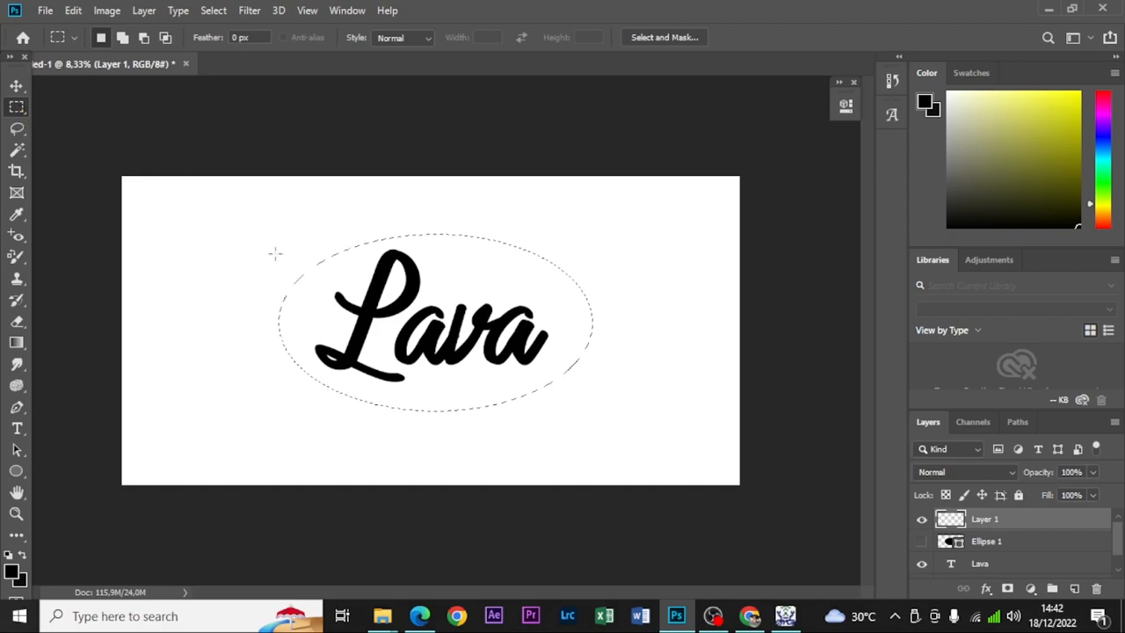
right_click(449, 263)
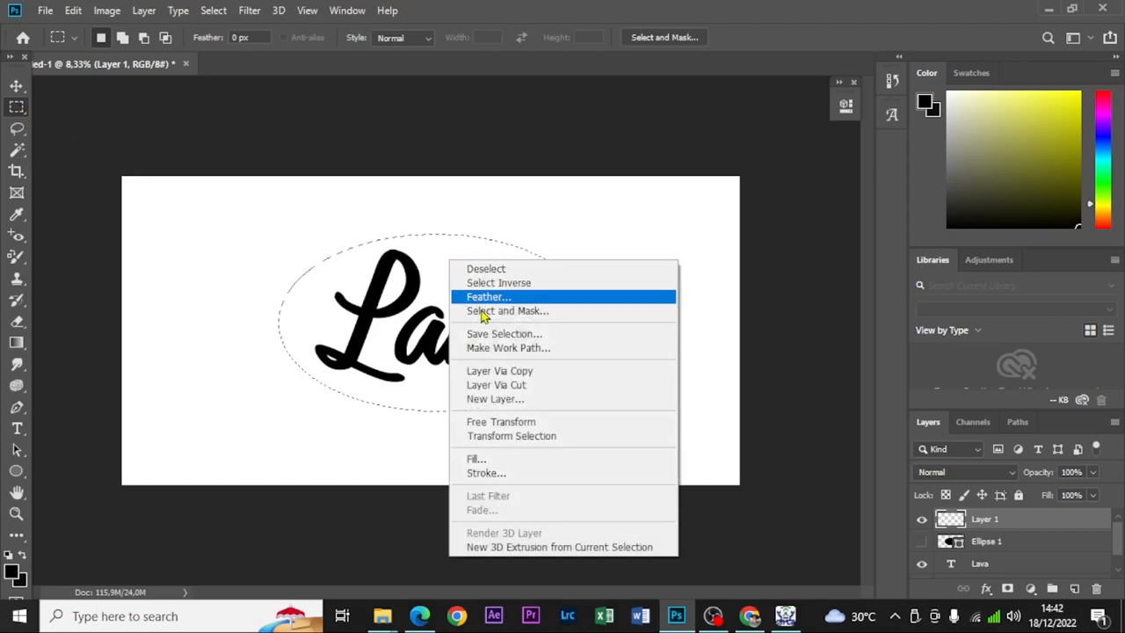
left_click(504, 469)
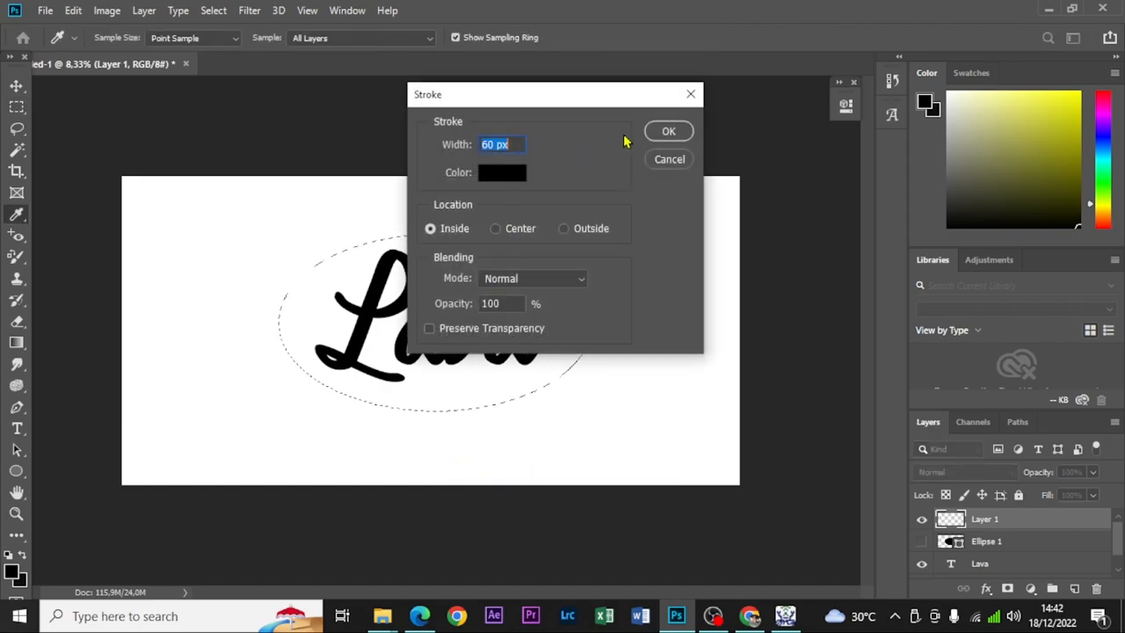
left_click(665, 132)
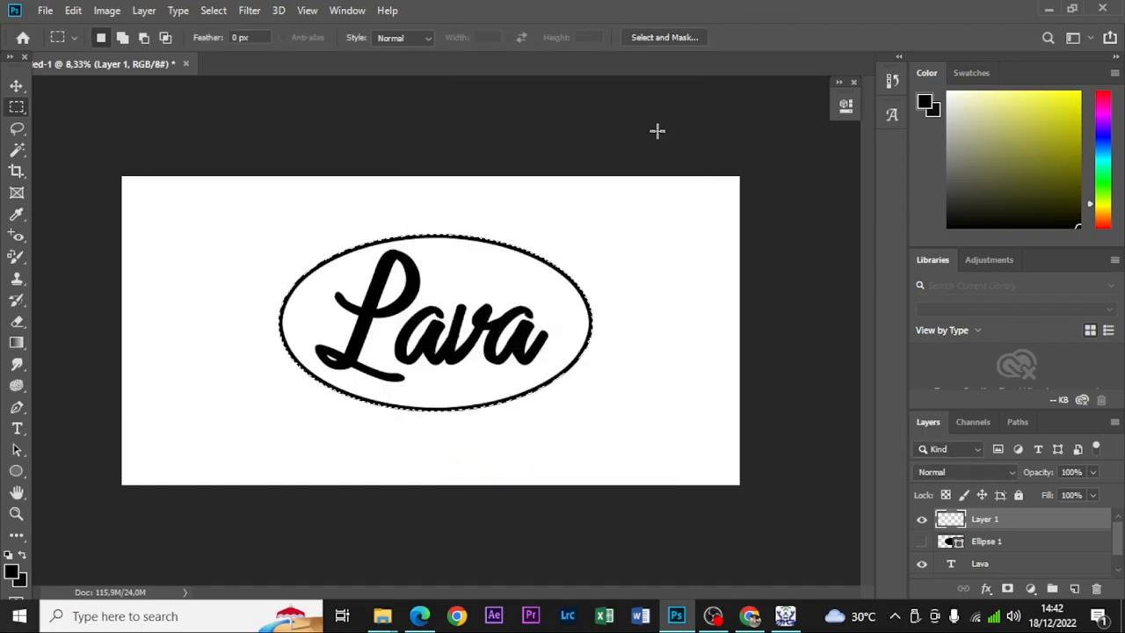
Thicken the ellipse outline with a black inside stroke 80 px wide.
right_click(486, 275)
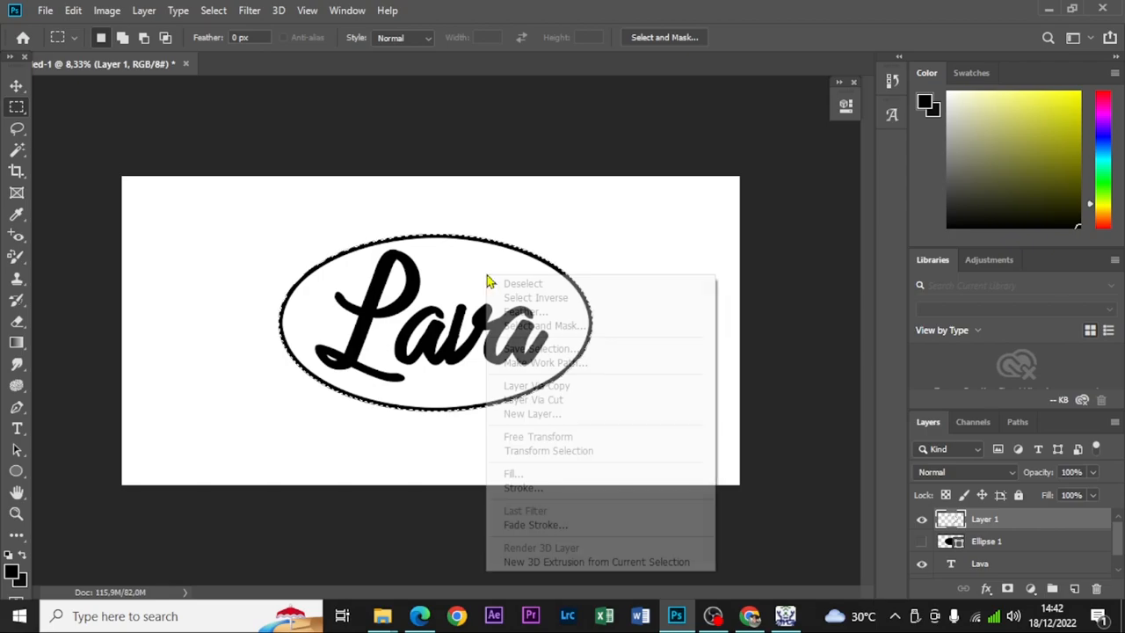
left_click(532, 490)
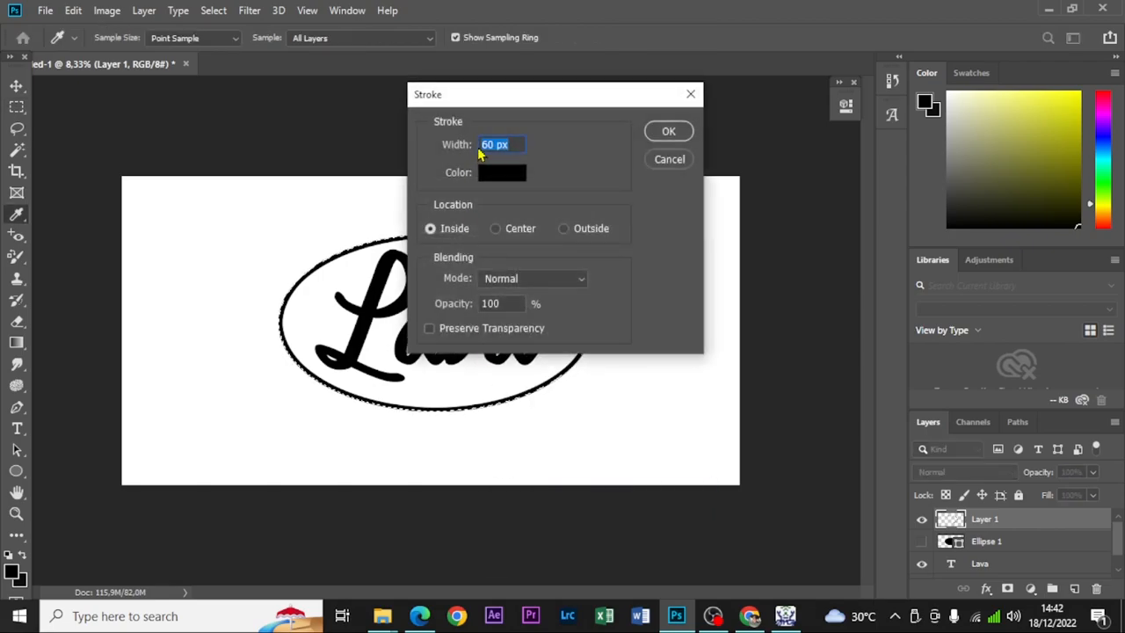
type("80")
key("Return")
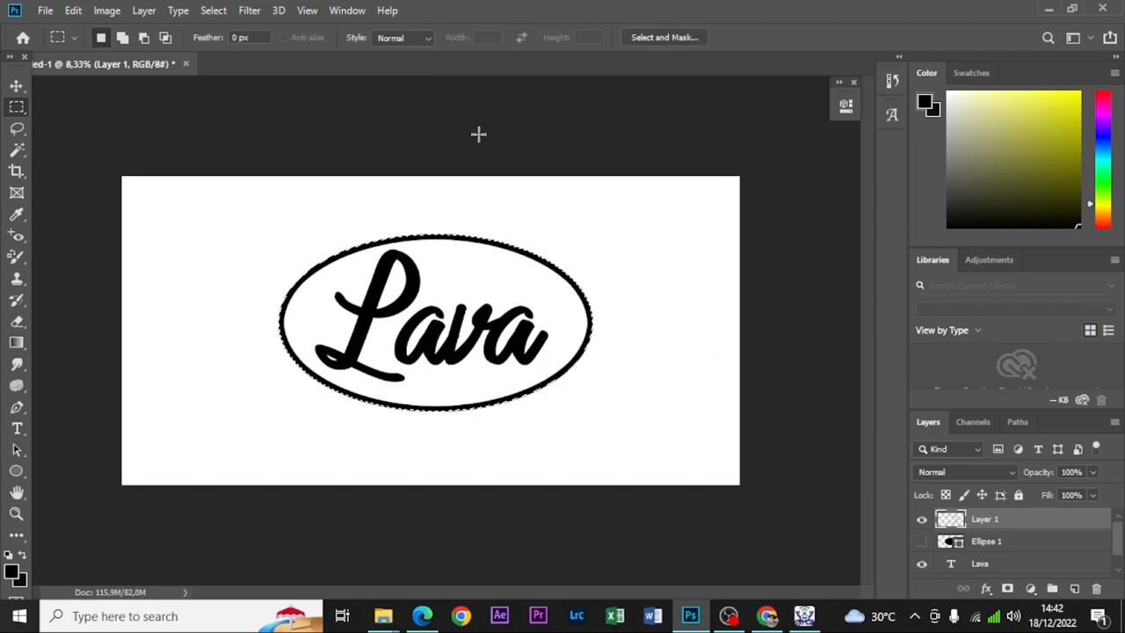
Stroke the ellipse selection again in black, 100 px wide and inside the outline.
right_click(474, 265)
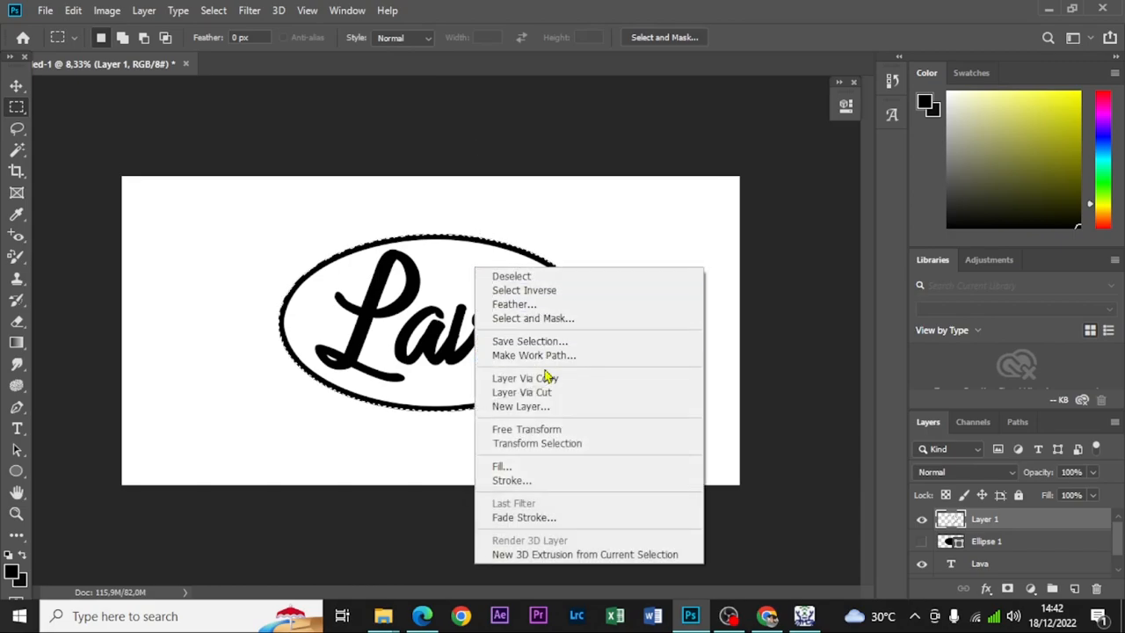
left_click(510, 480)
type("100")
key("Return")
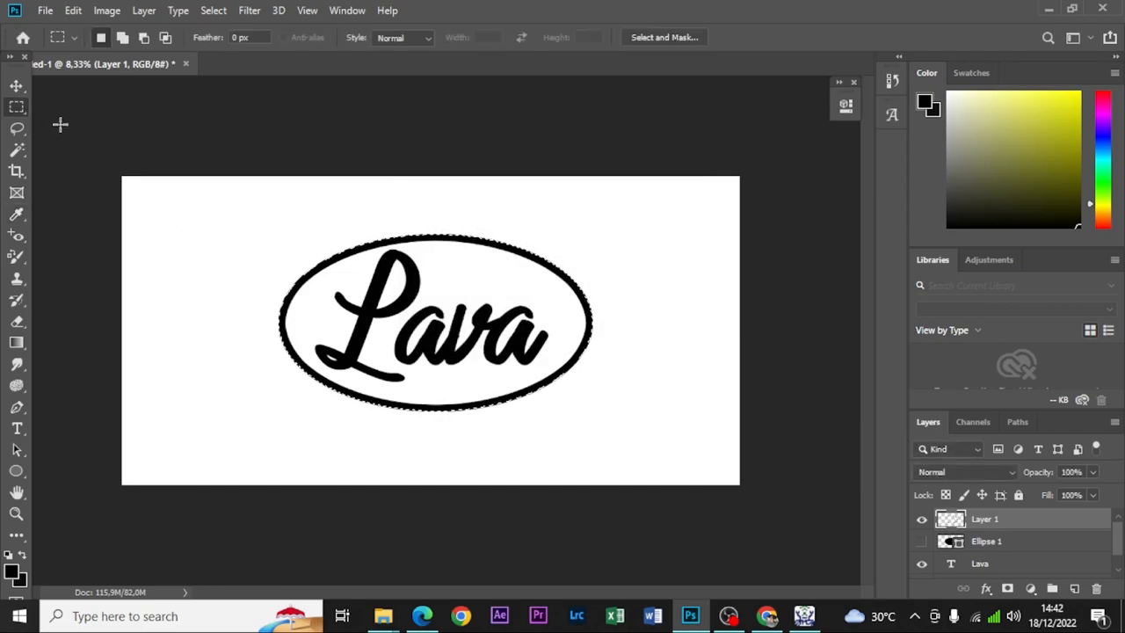
left_click(16, 85)
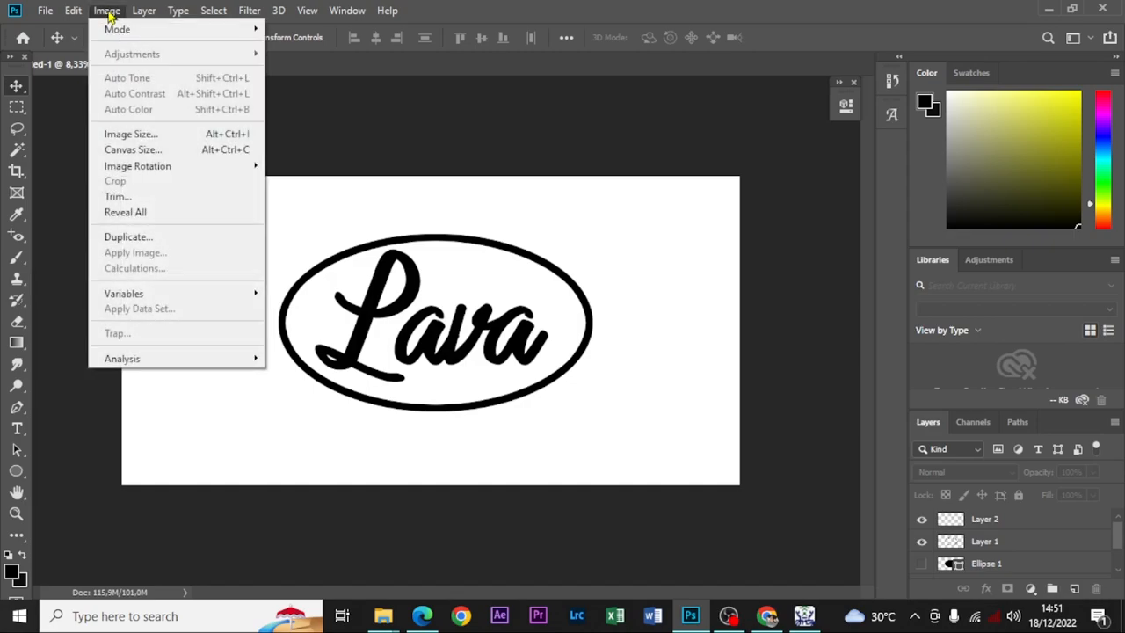
left_click(145, 136)
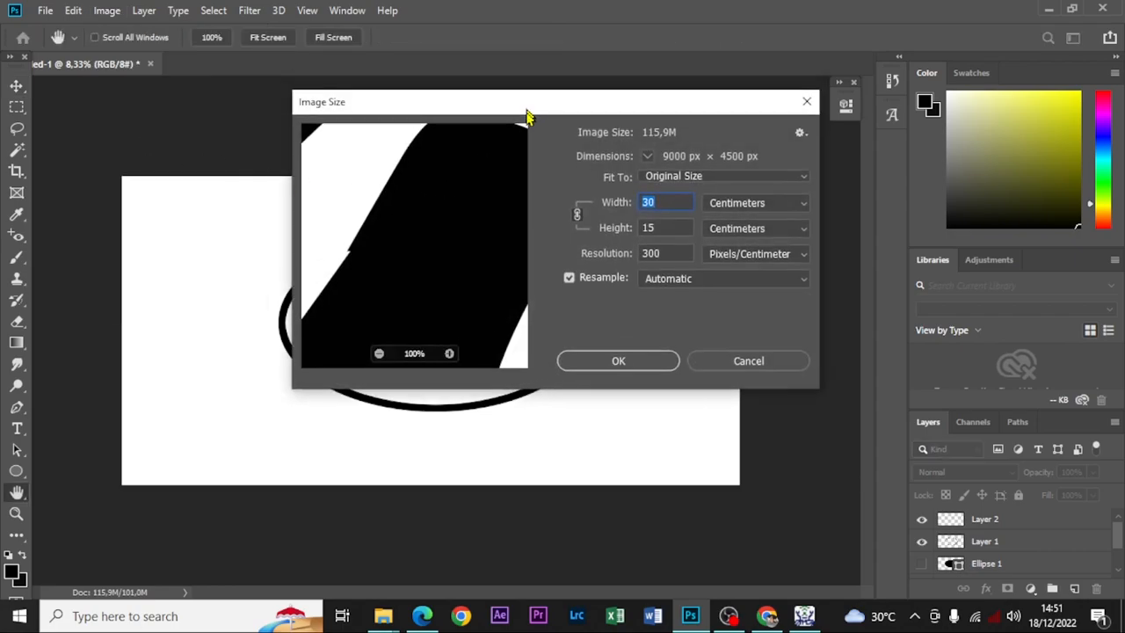
left_click(725, 192)
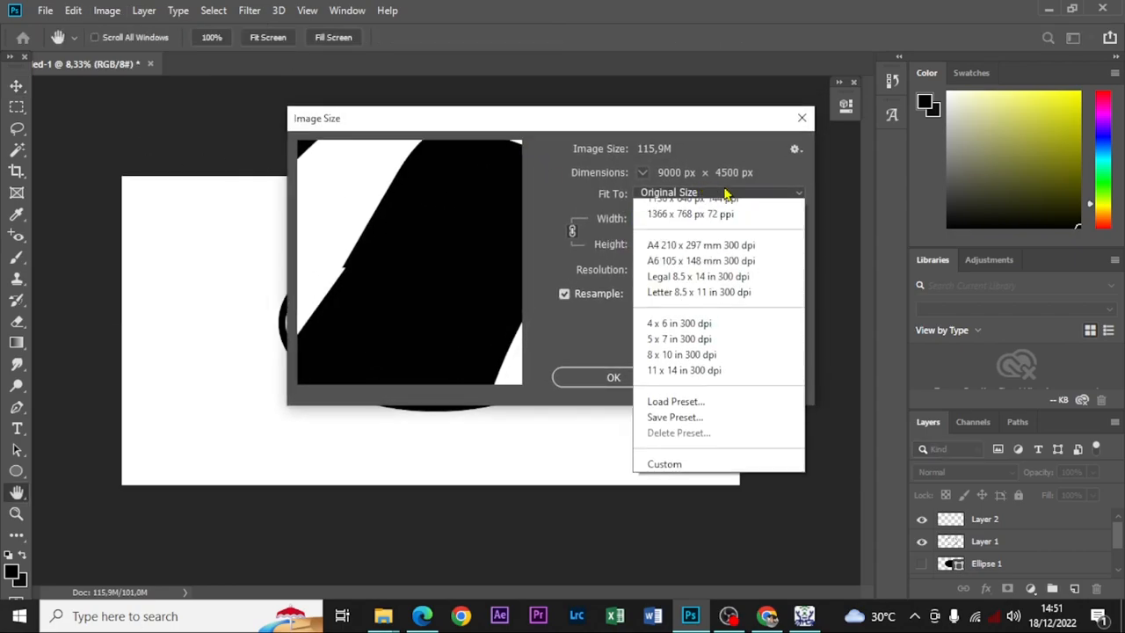
left_click(725, 193)
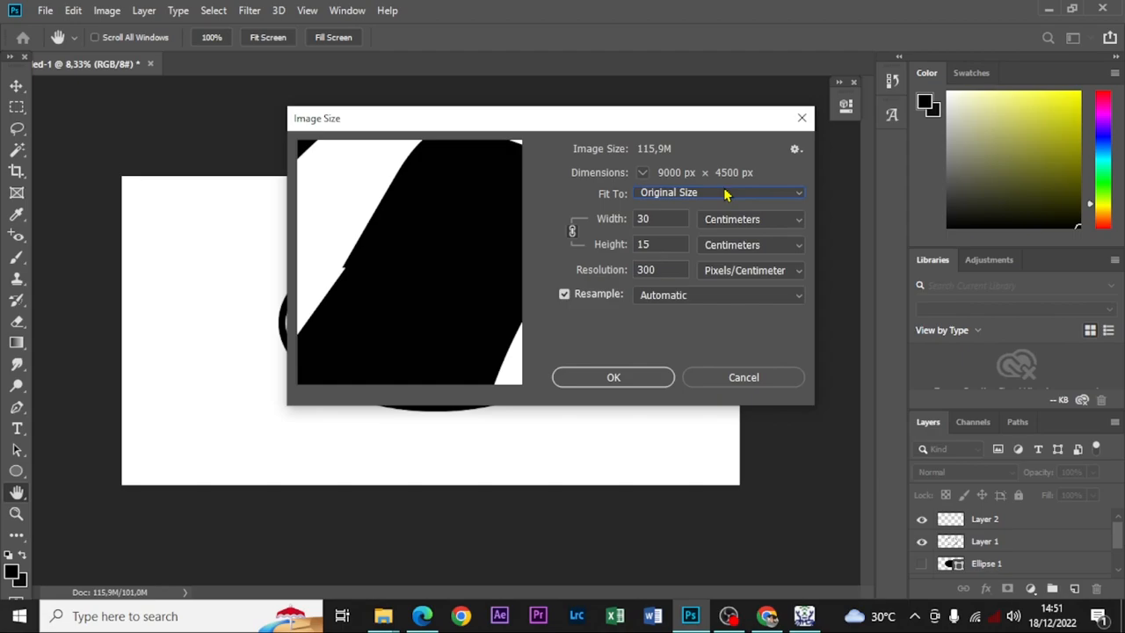
left_click(758, 195)
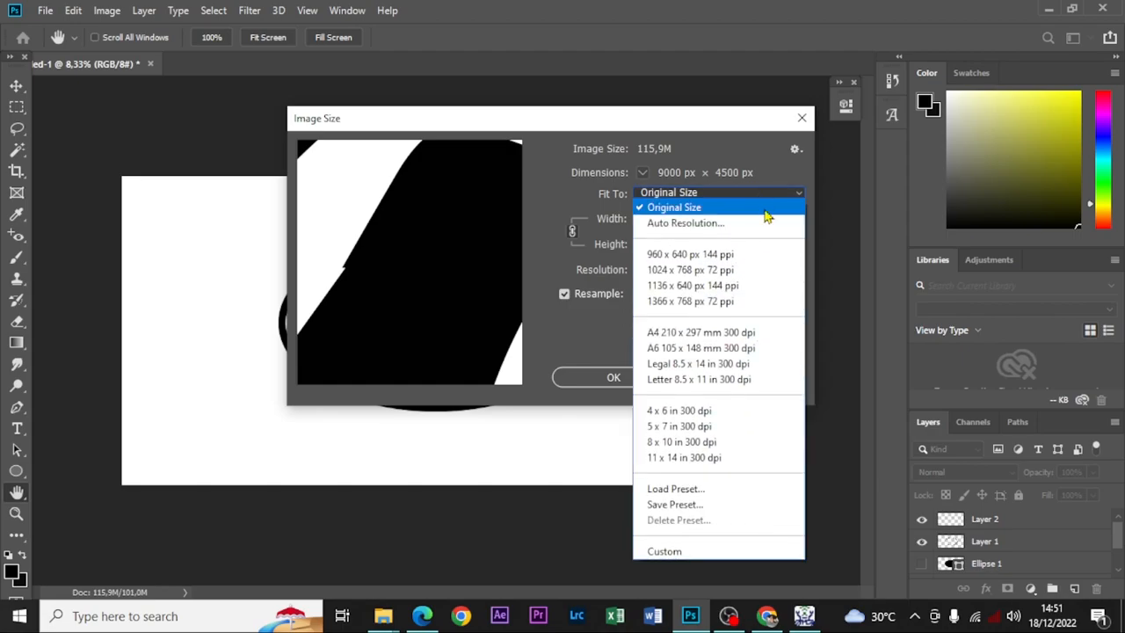
left_click(710, 192)
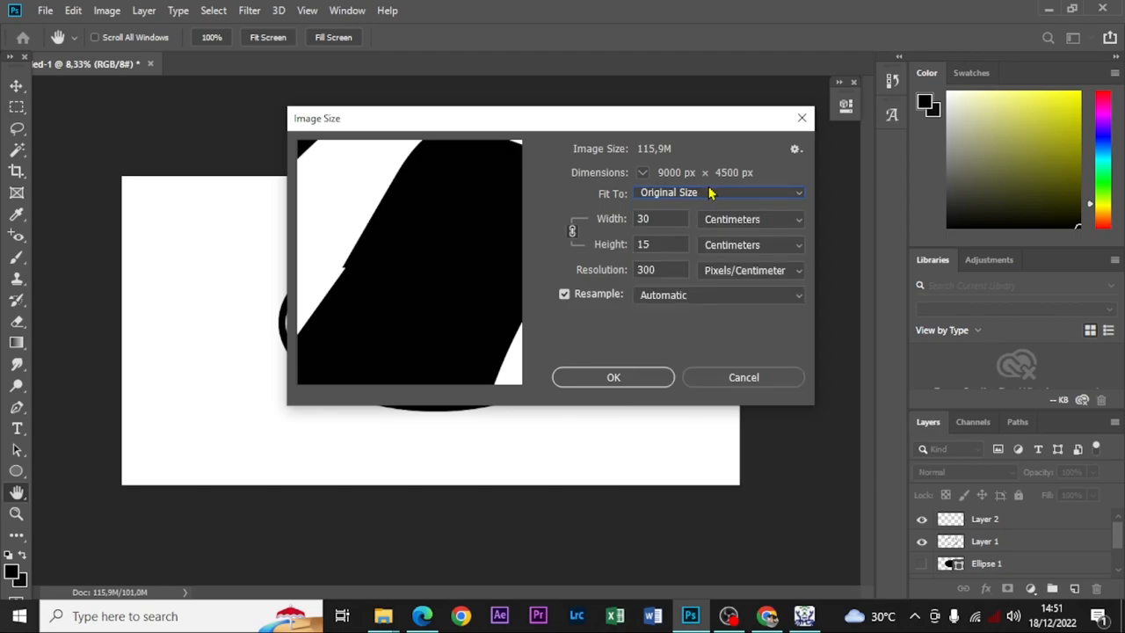
left_click_drag(685, 219, 634, 220)
type("9")
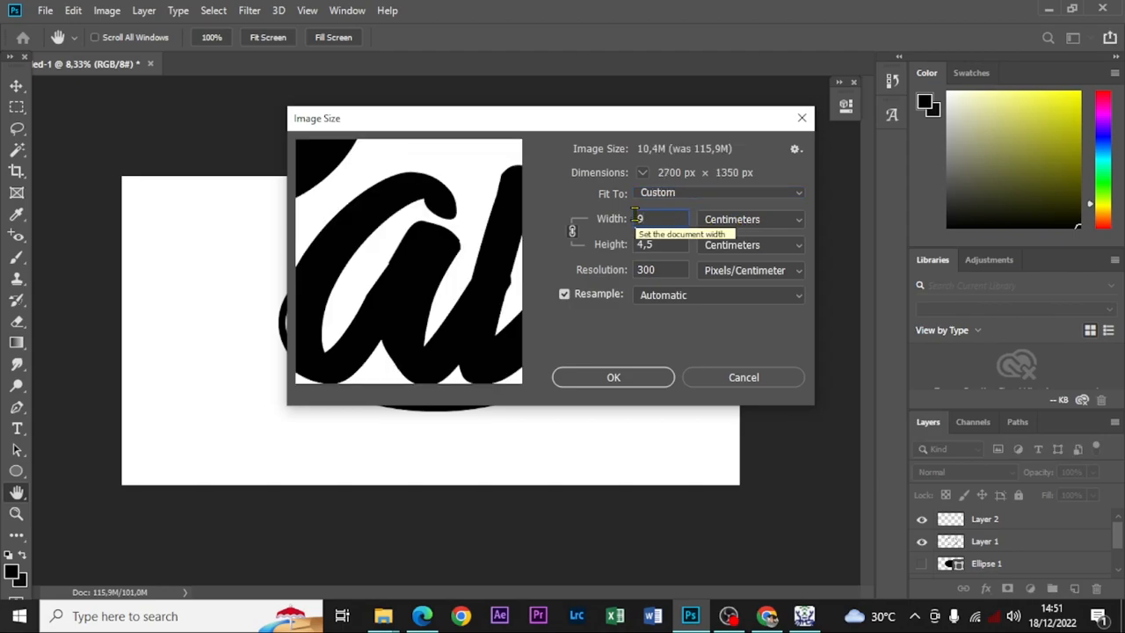
left_click(699, 378)
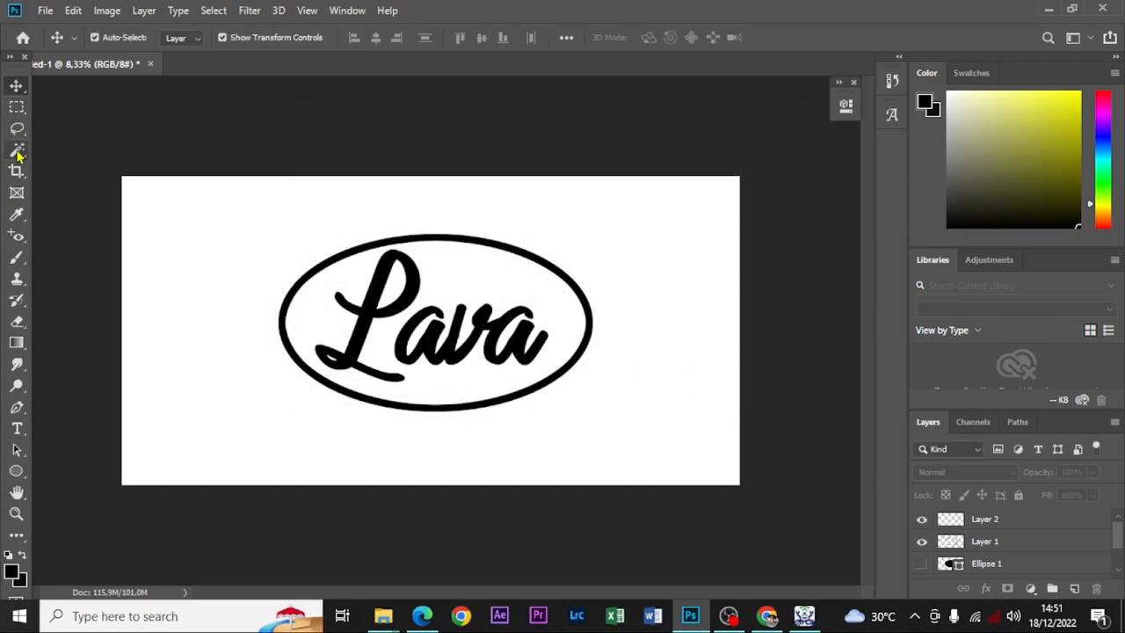
Try to draw a rectangular frame around the Lava logo, and undo it.
left_click(18, 193)
left_click_drag(261, 213, 601, 449)
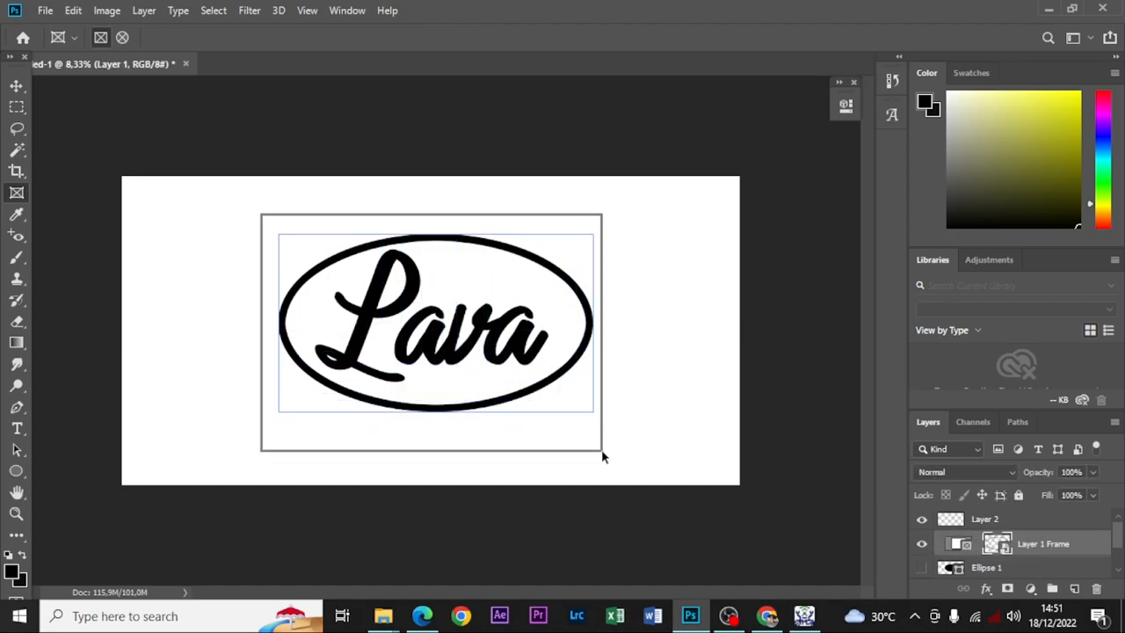
key("ctrl+z")
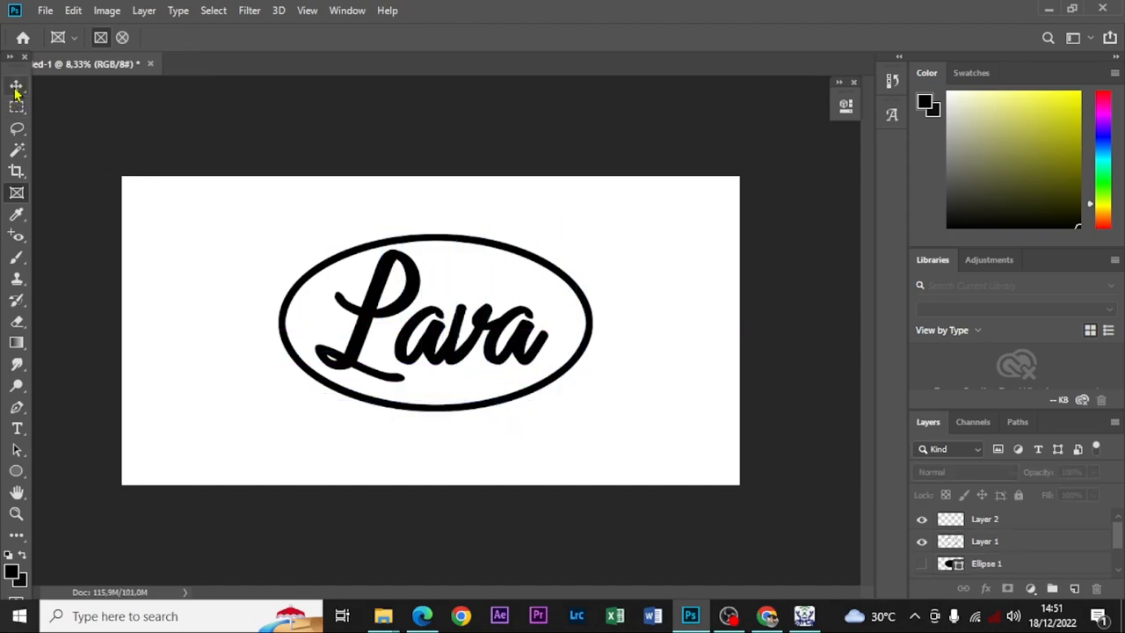
Crop the canvas closely around the outlined Lava logo to about 5064 × 3422 px.
left_click(18, 172)
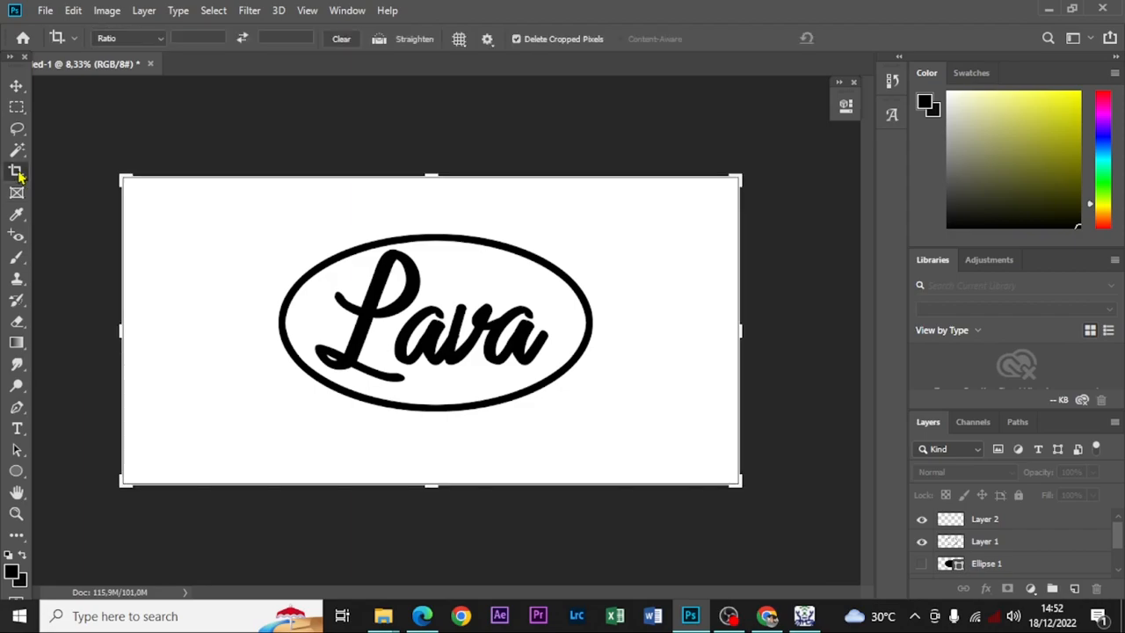
left_click_drag(122, 329, 189, 333)
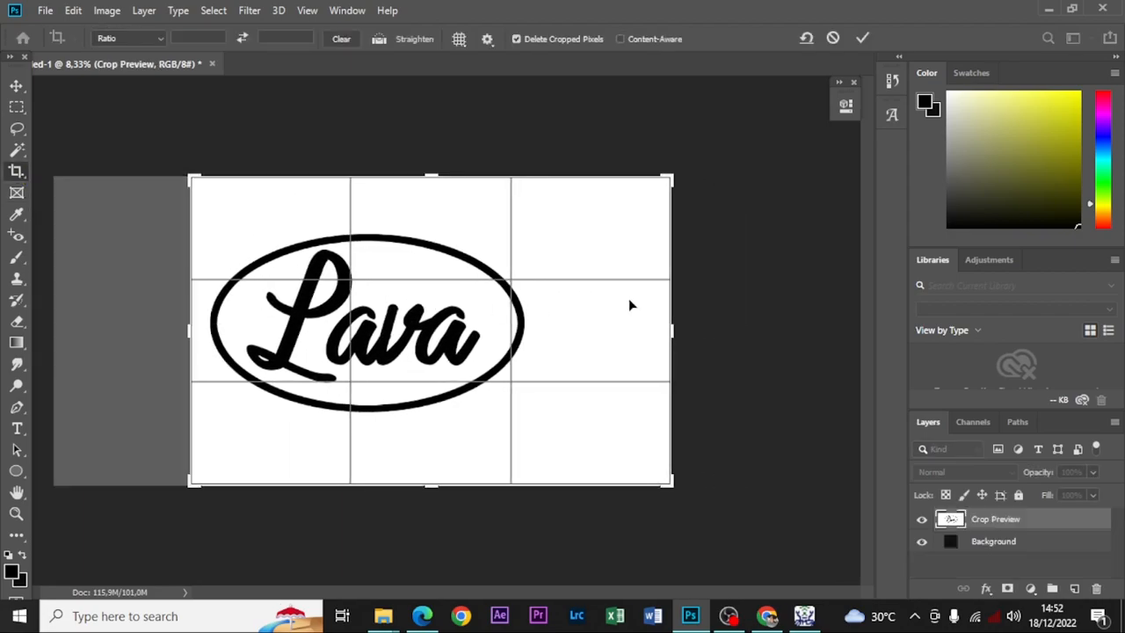
left_click_drag(672, 328, 611, 334)
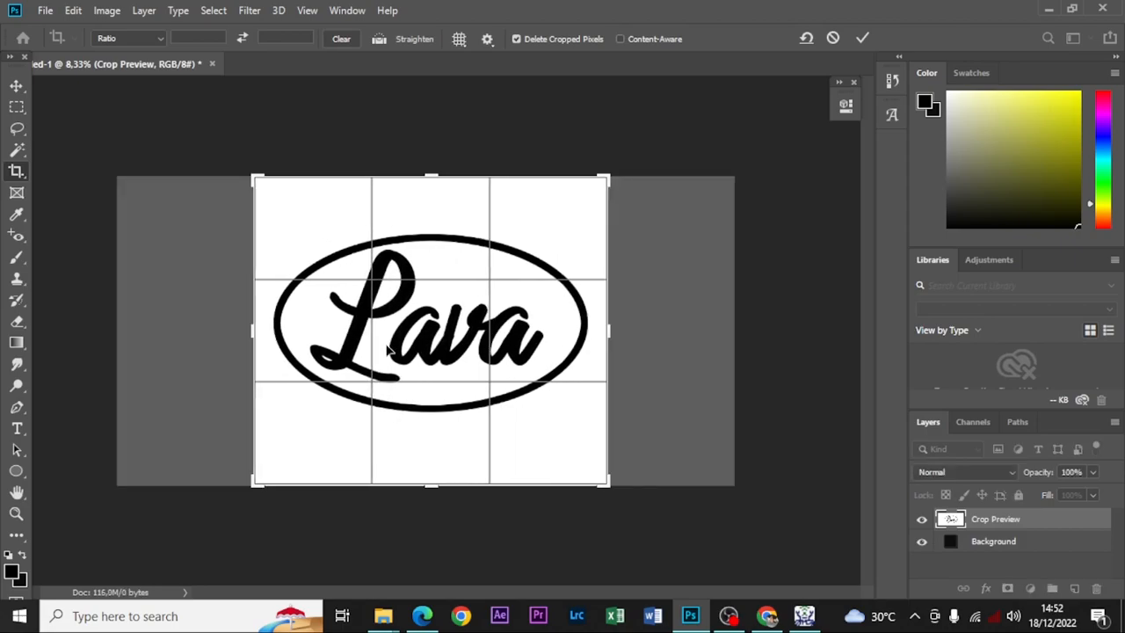
left_click_drag(251, 328, 253, 327)
left_click_drag(423, 487, 431, 462)
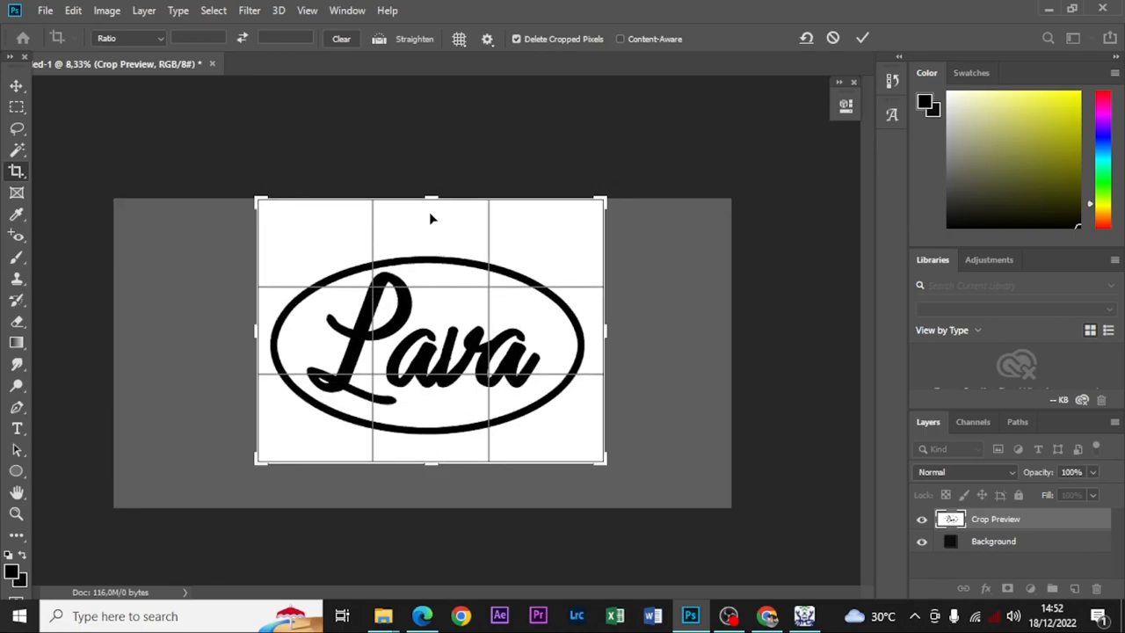
left_click_drag(430, 202, 431, 217)
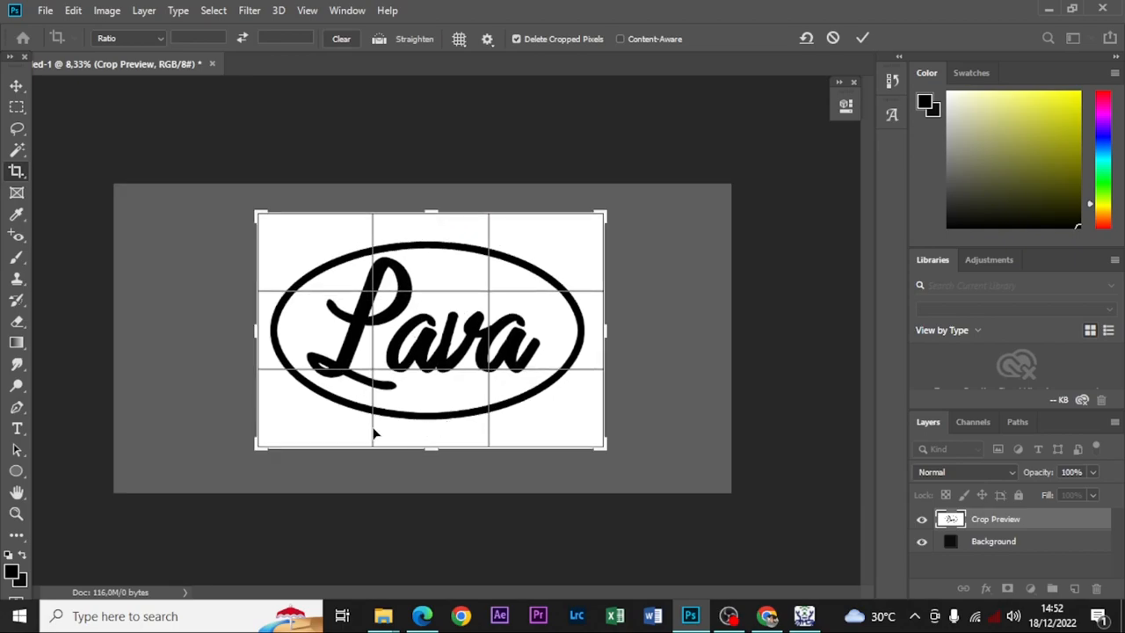
left_click(16, 85)
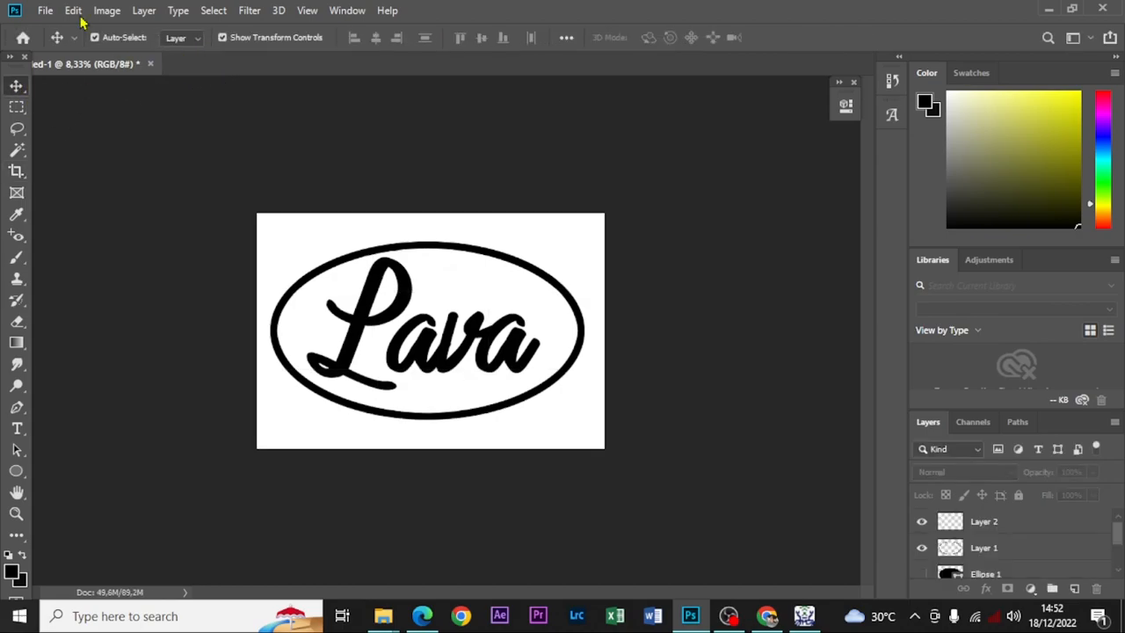
Resize the cropped image to a width of 9 cm, keeping its proportions.
left_click(106, 10)
left_click(132, 134)
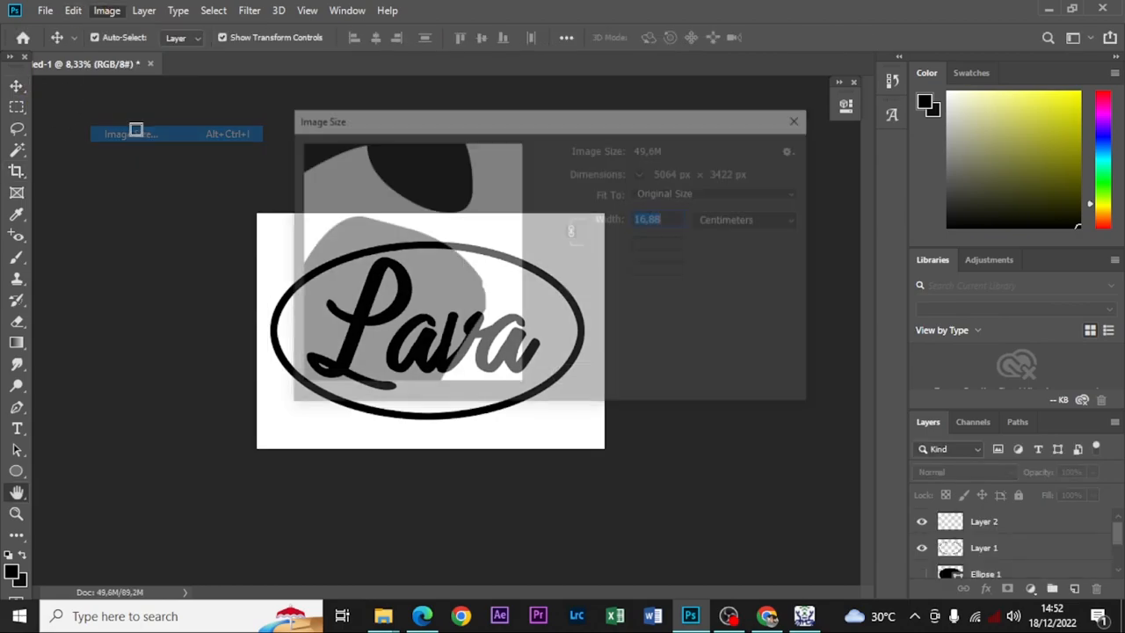
left_click(728, 221)
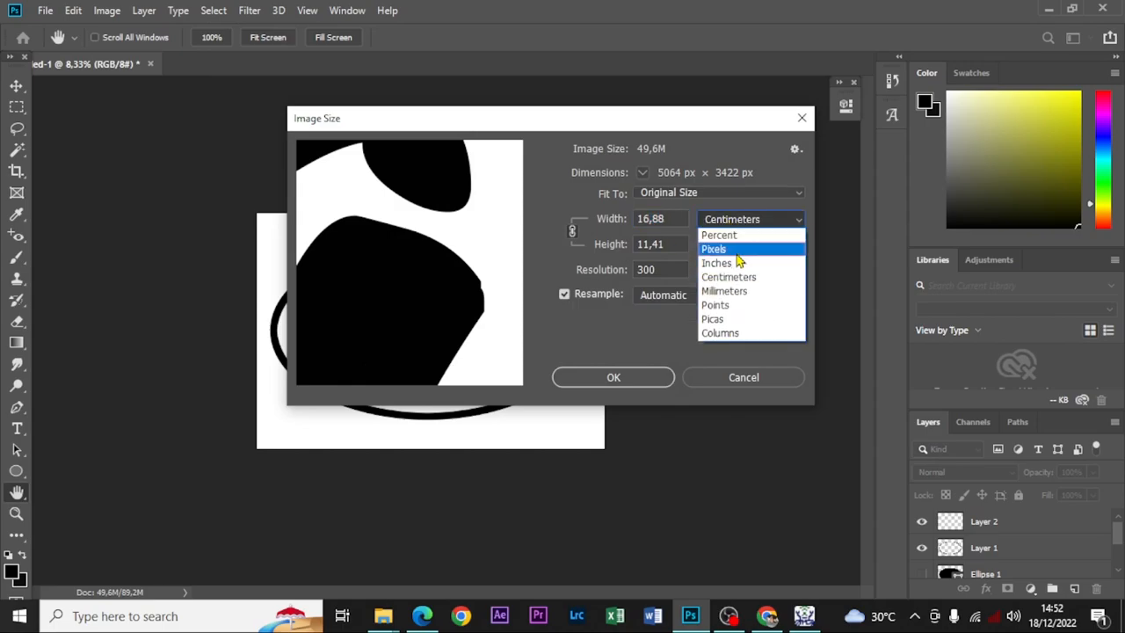
left_click(737, 278)
left_click(620, 220)
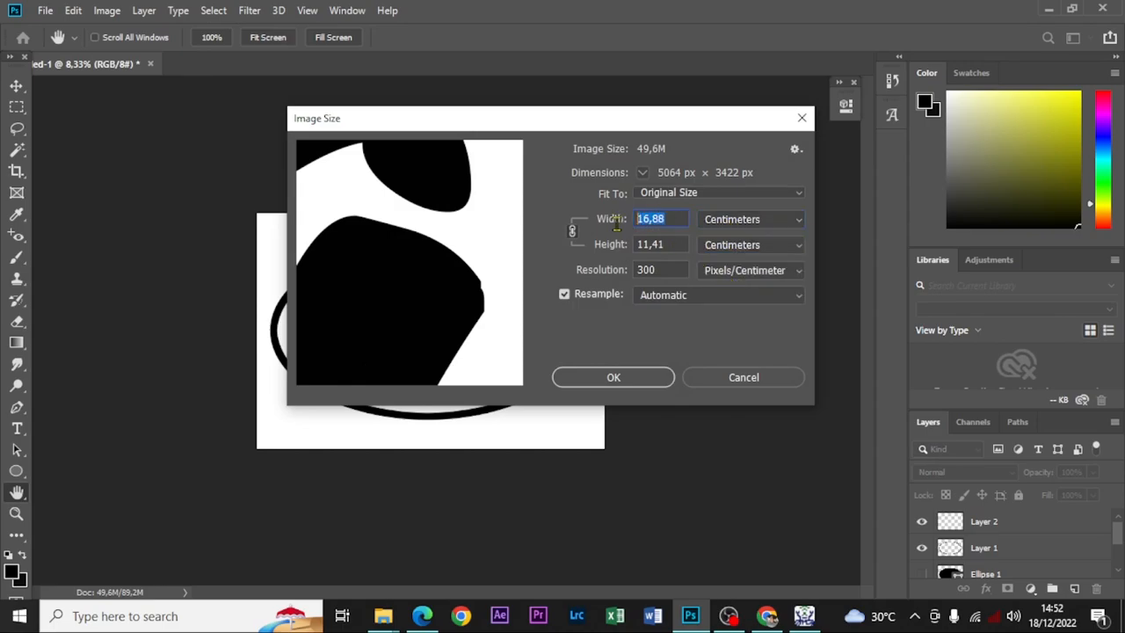
type("9")
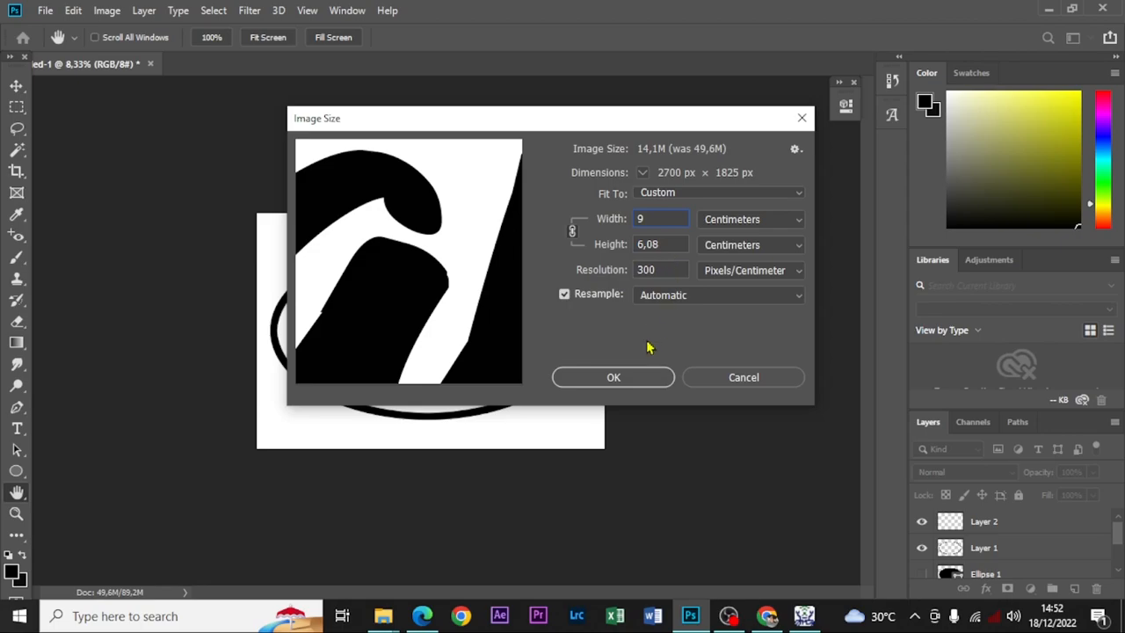
left_click(635, 377)
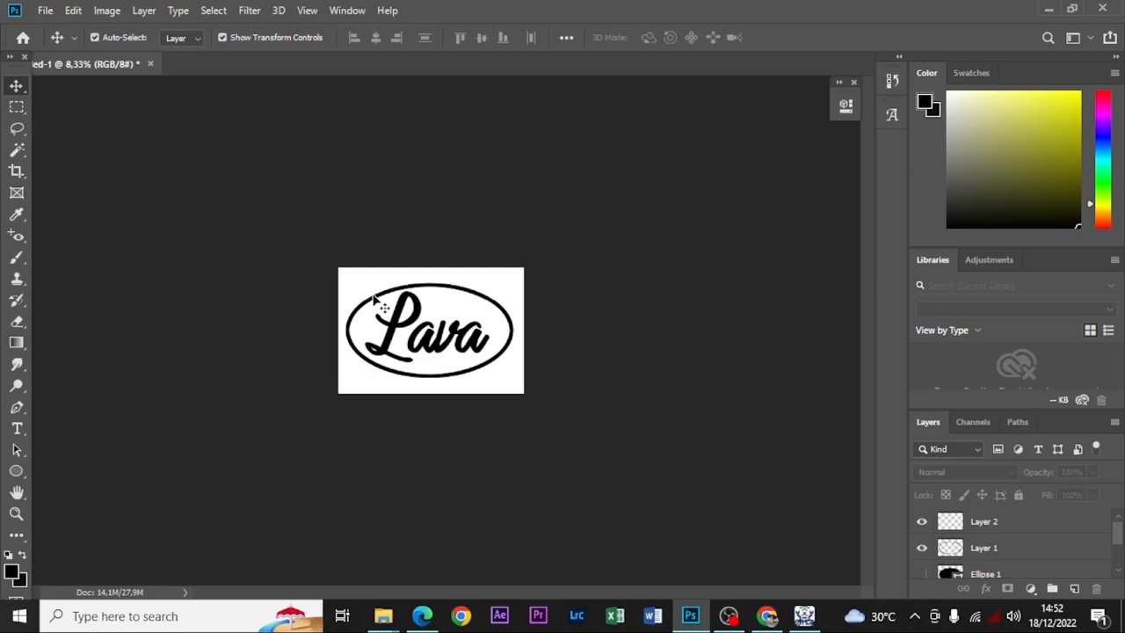
left_click(45, 13)
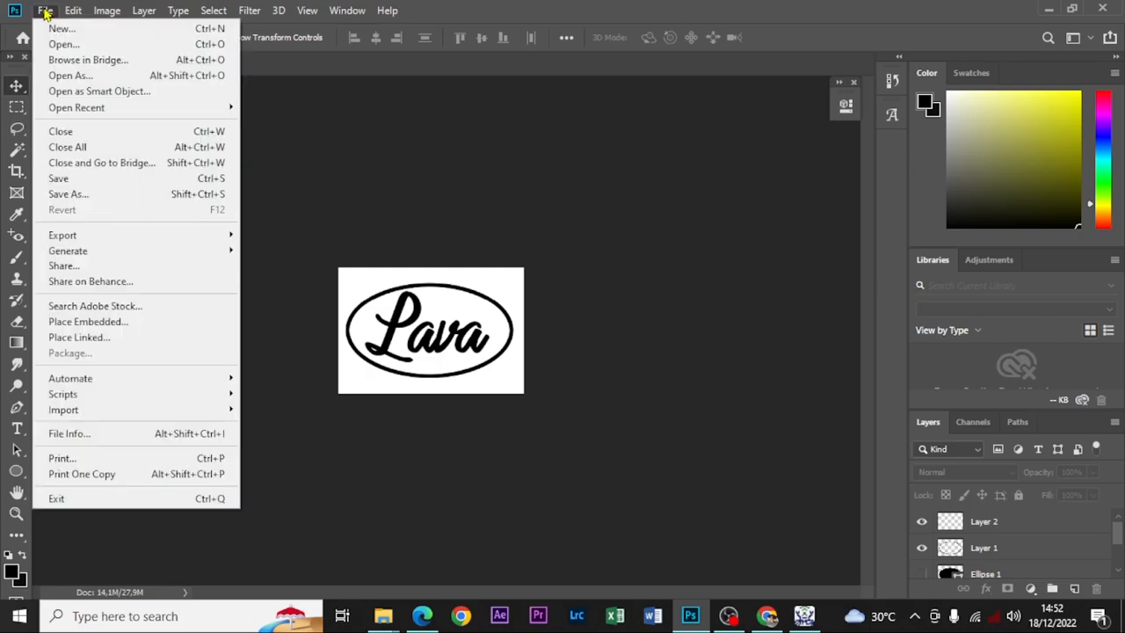
left_click(448, 196)
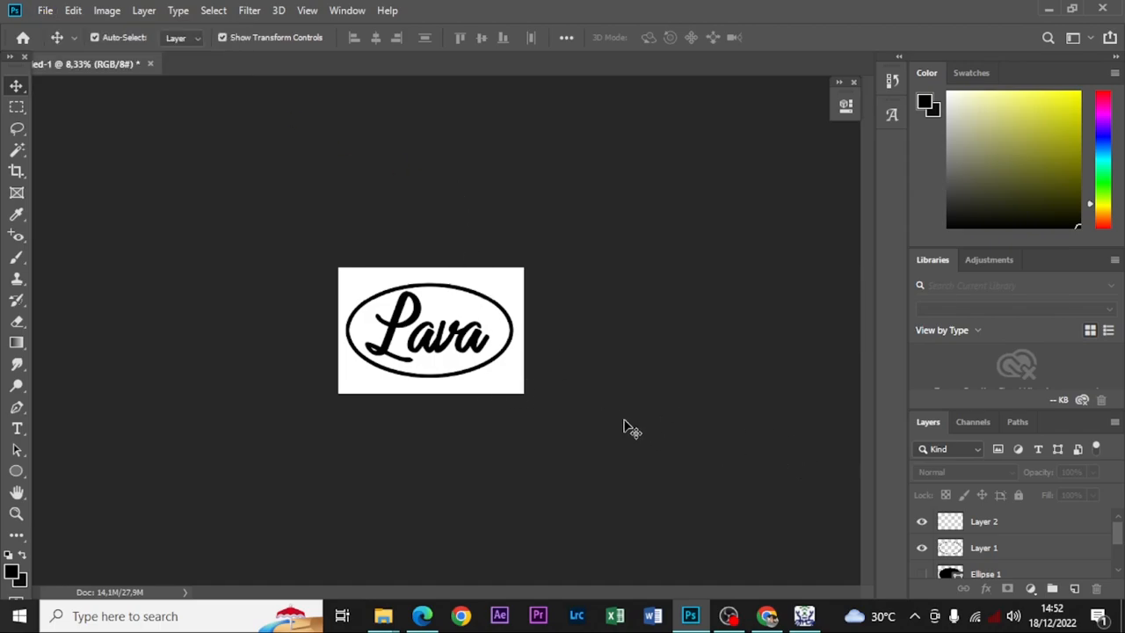
scroll(1000, 550, "down", 1)
scroll(1000, 550, "down", 1)
scroll(999, 550, "up", 2)
scroll(997, 558, "down", 2)
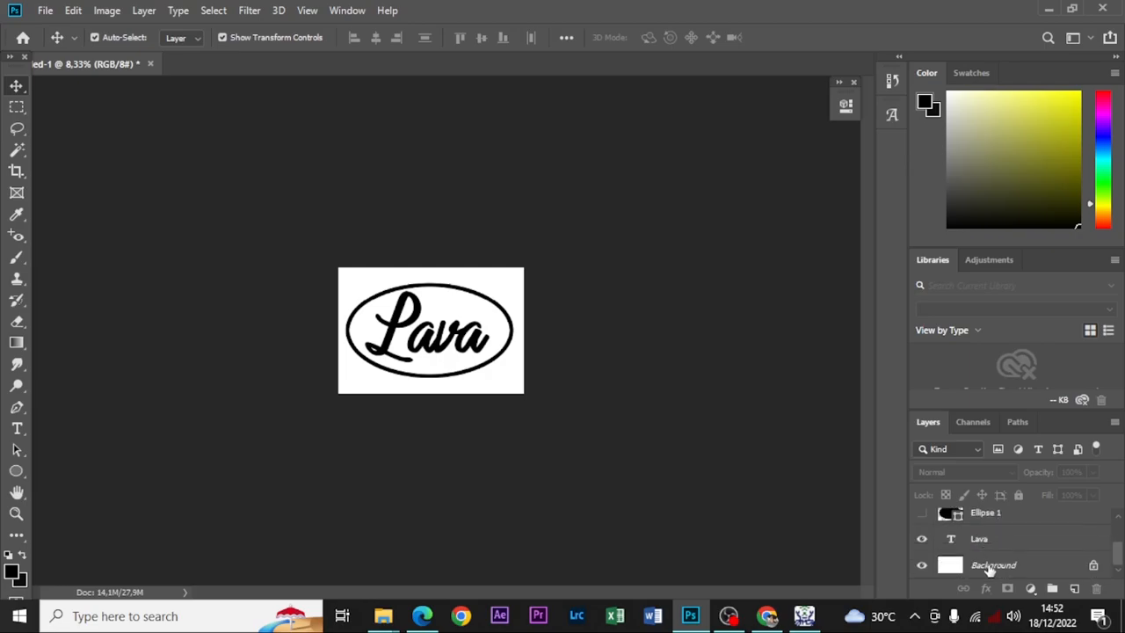
left_click(992, 567)
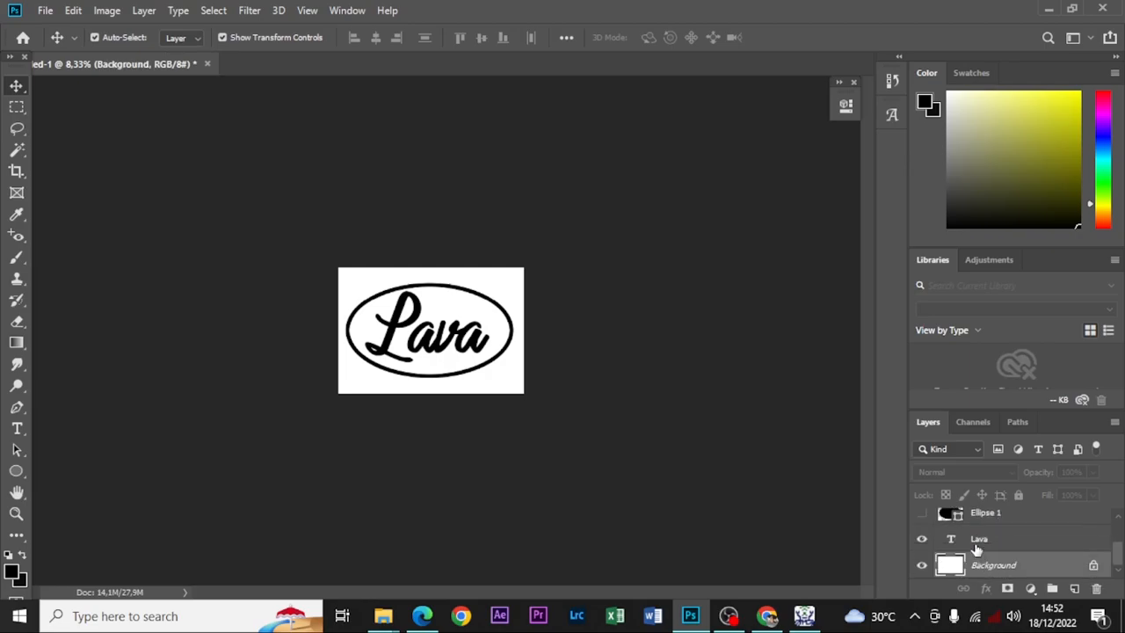
left_click(979, 545)
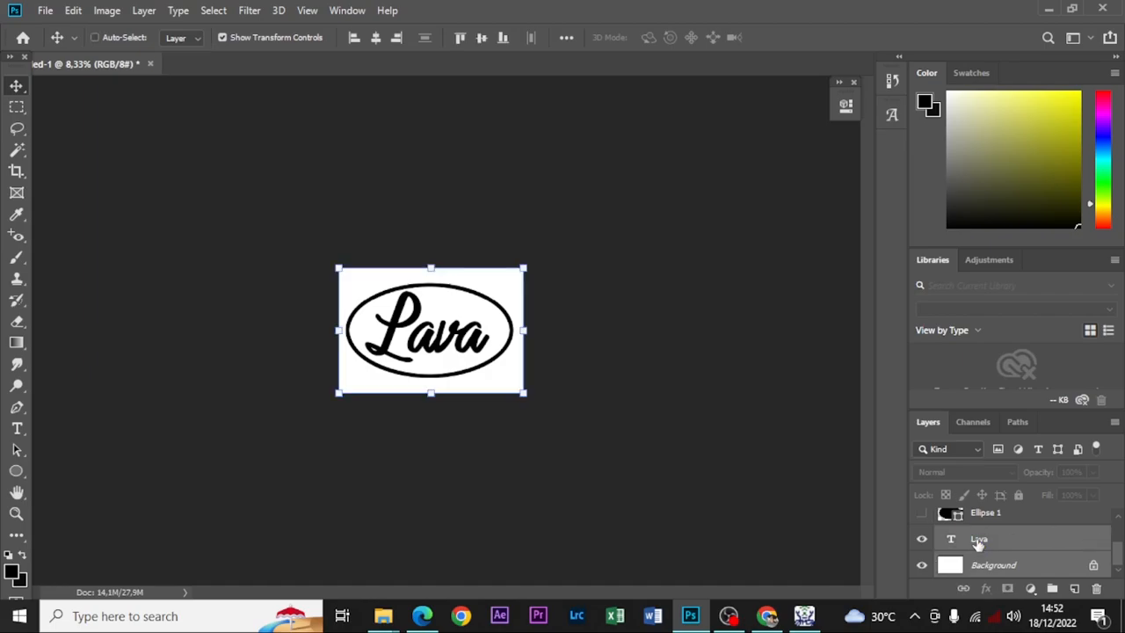
scroll(982, 550, "up", 1)
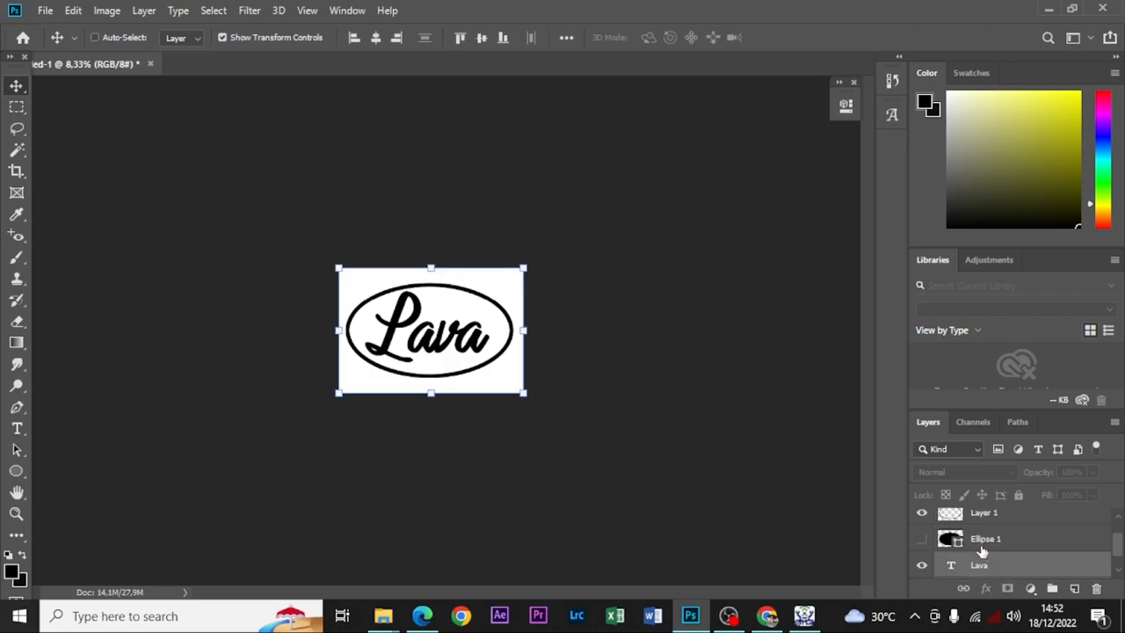
left_click(976, 521)
scroll(981, 529, "up", 1)
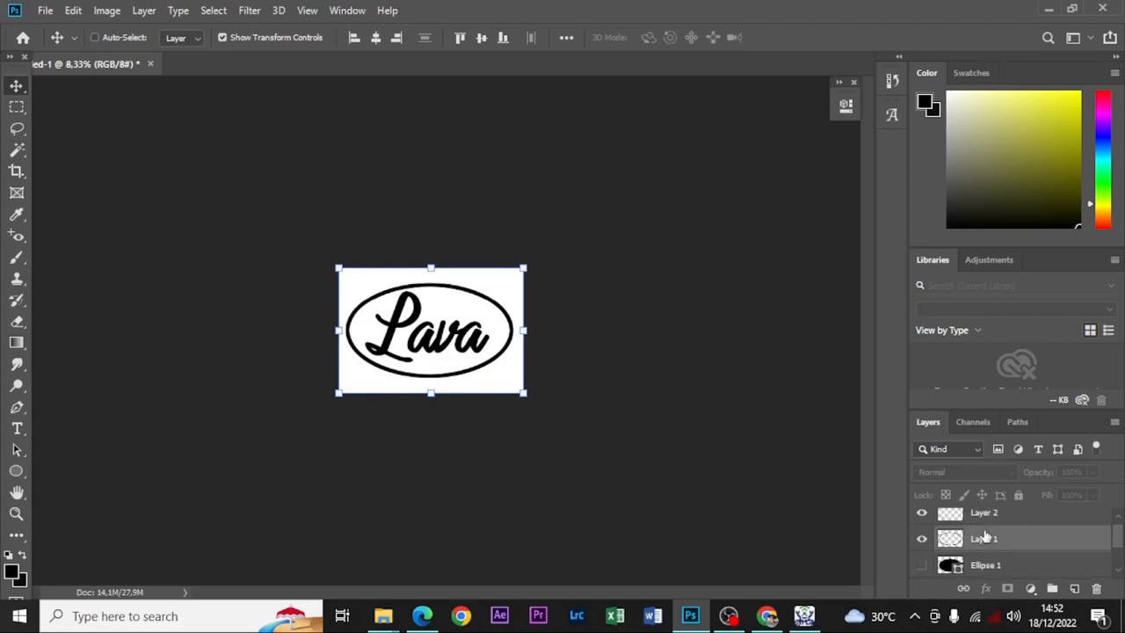
scroll(984, 534, "down", 2)
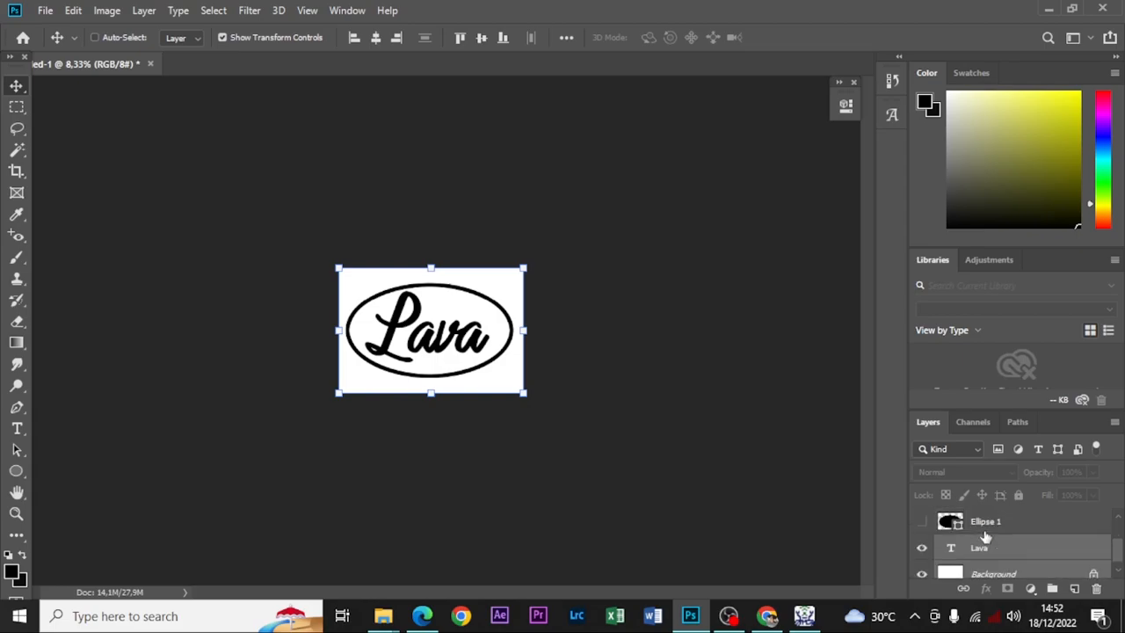
right_click(982, 555)
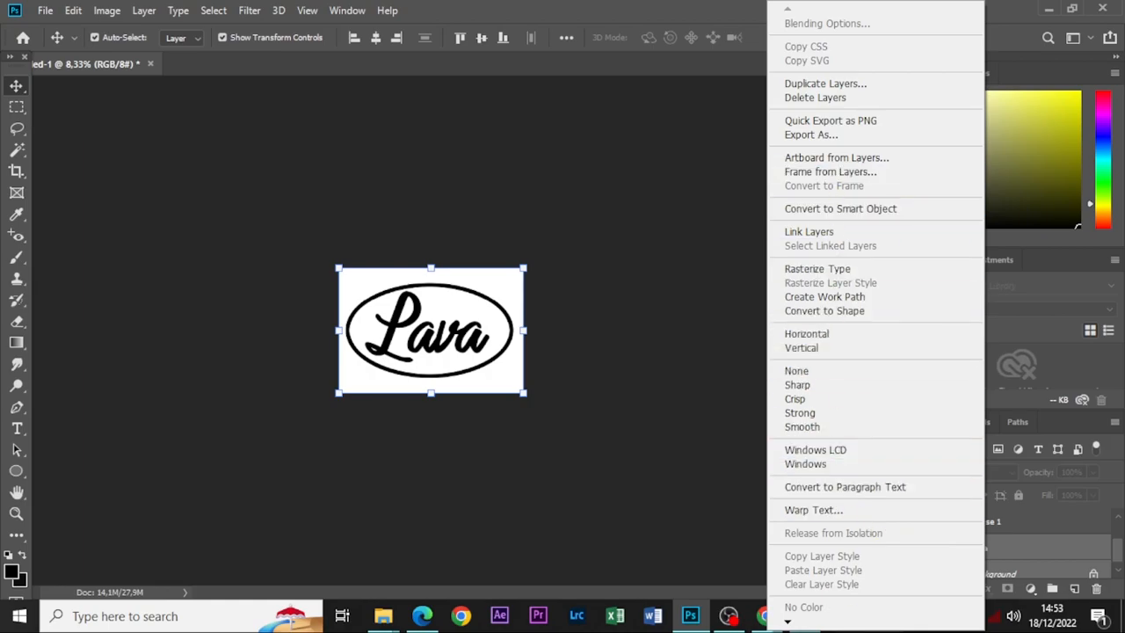
left_click(736, 530)
left_click(993, 525)
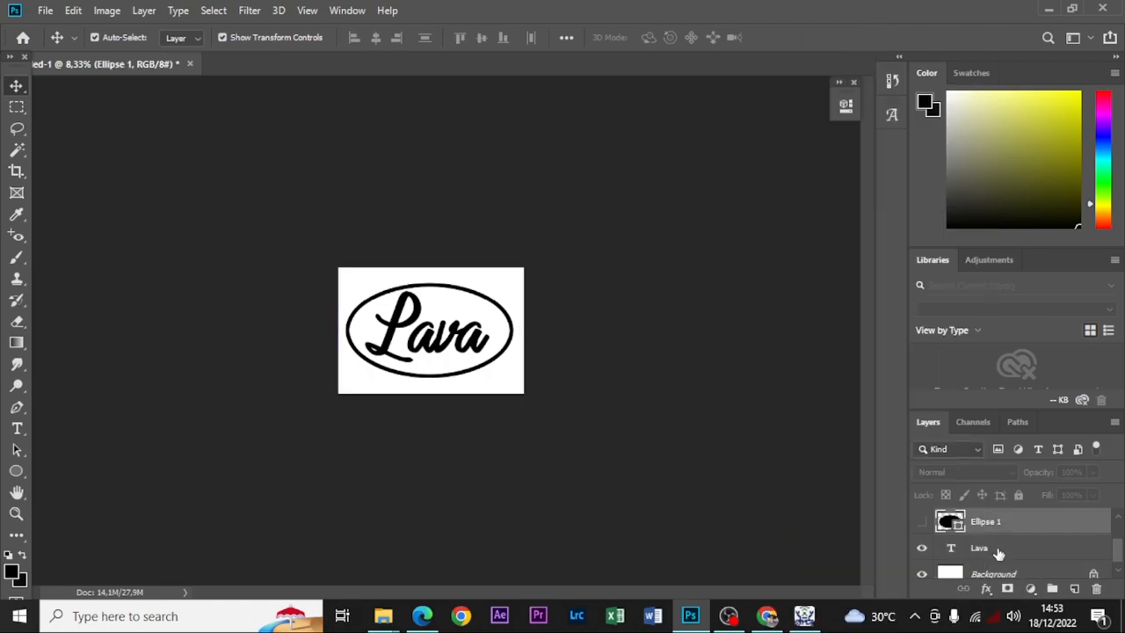
left_click(998, 550)
left_click(996, 571)
left_click(993, 550)
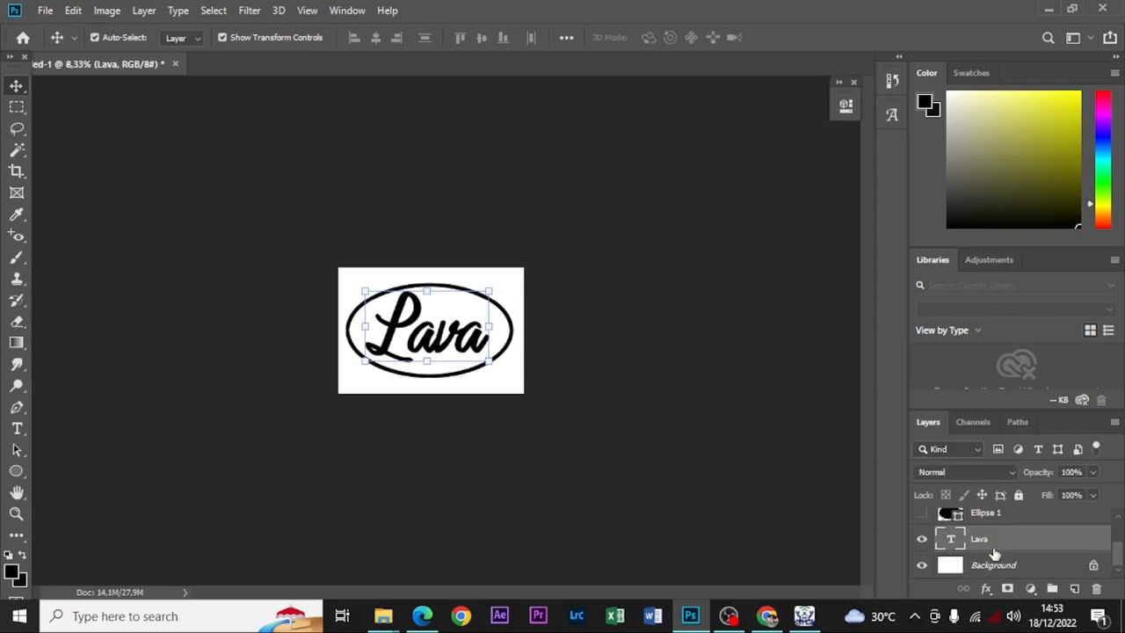
left_click(1003, 567, "ctrl")
right_click(991, 538)
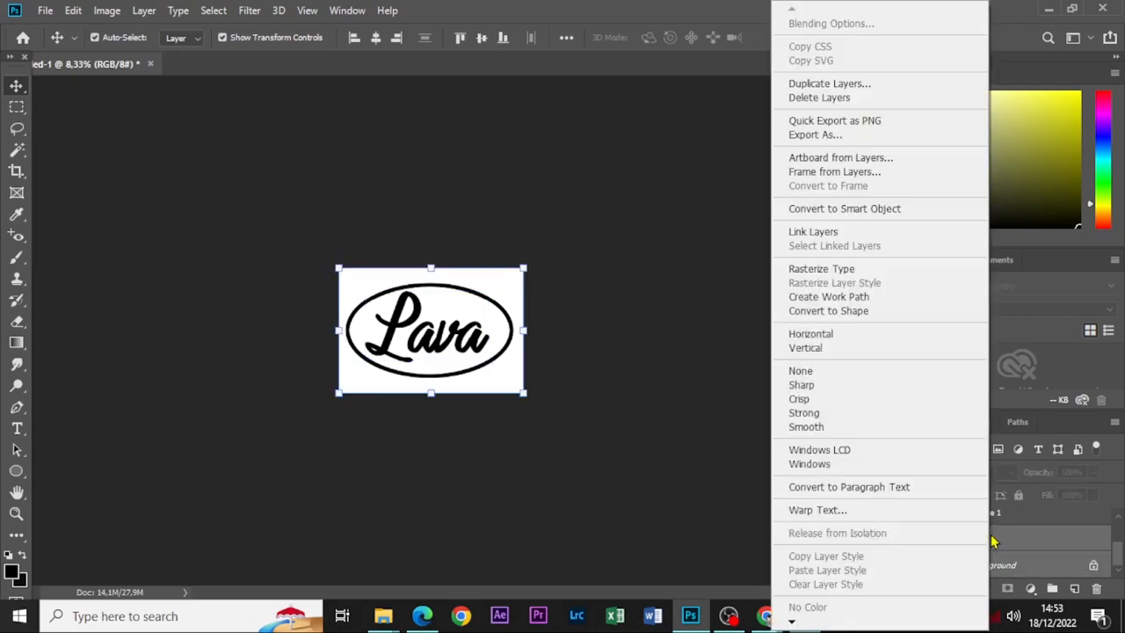
left_click(1048, 567)
left_click(995, 543)
scroll(994, 547, "up", 2)
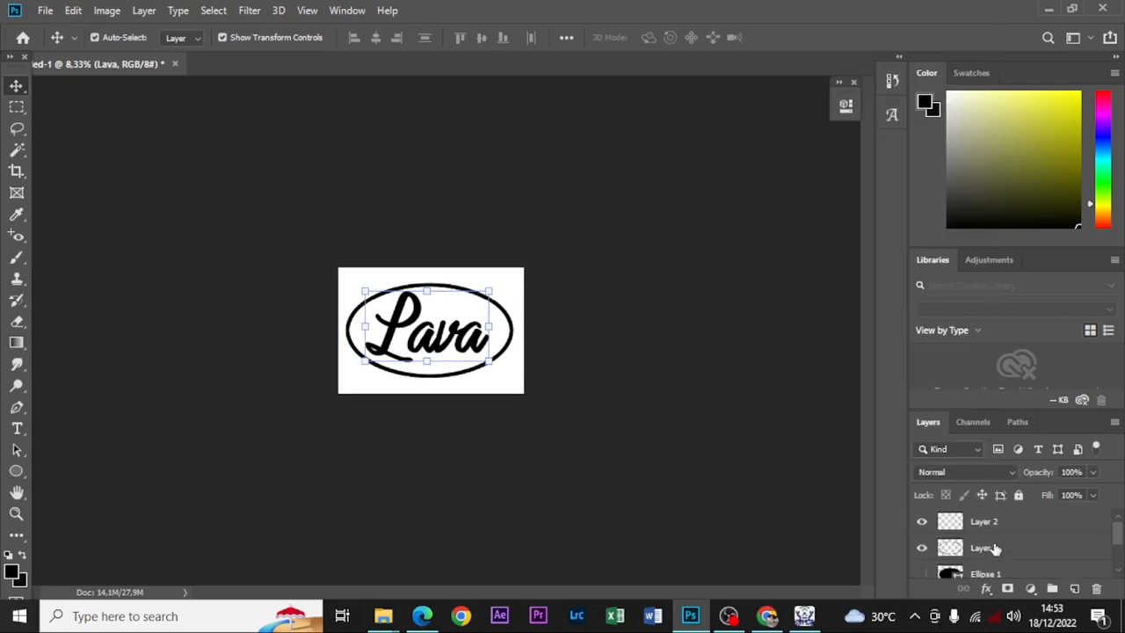
Merge the hidden Ellipse 1 layer with Layer 1, the elliptical outline.
scroll(996, 545, "down", 1)
left_click(993, 525)
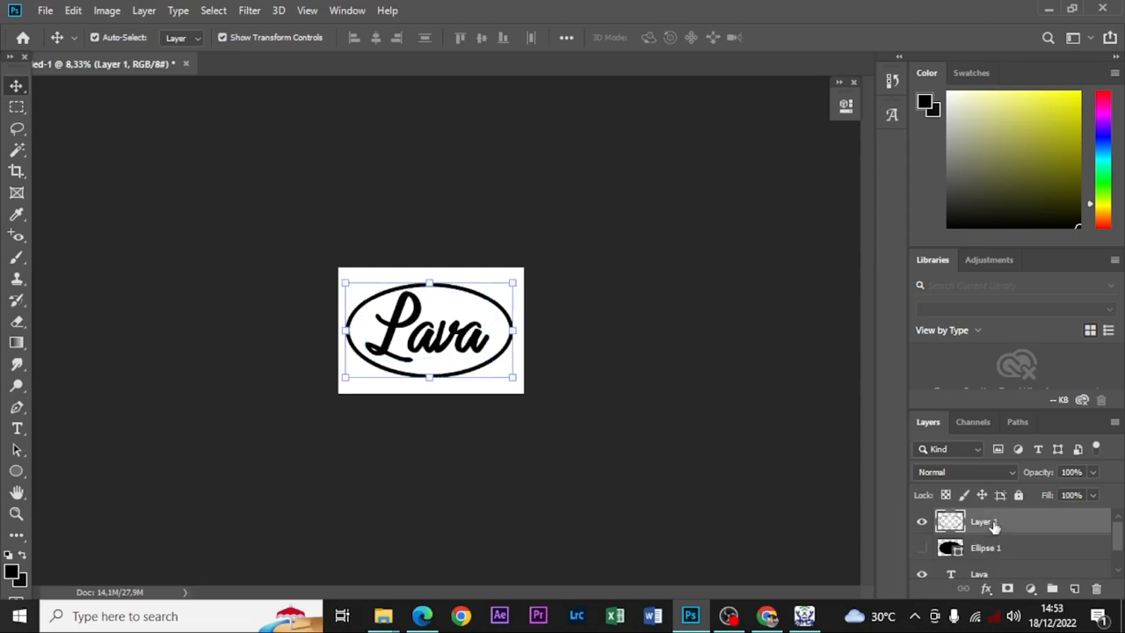
left_click(995, 548)
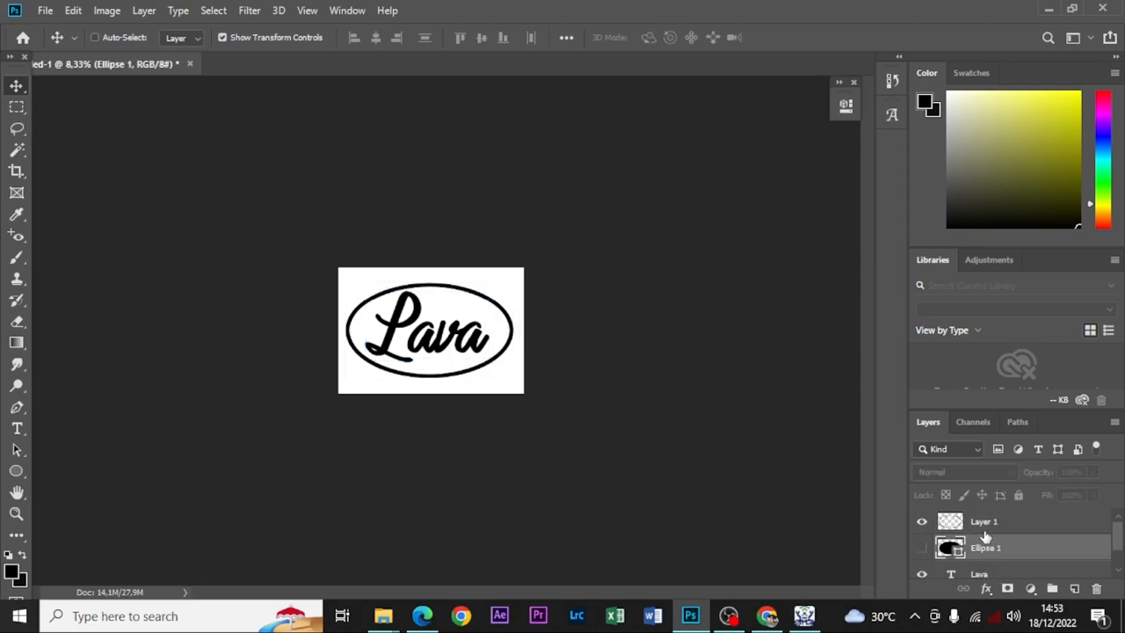
left_click(984, 527, "shift")
right_click(984, 534)
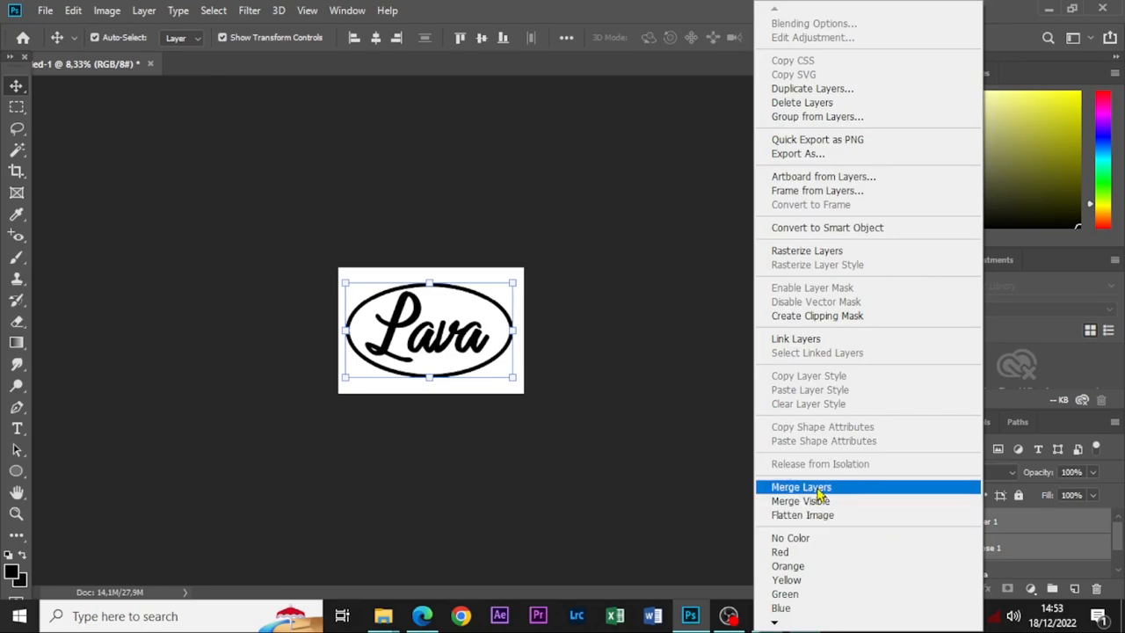
left_click(817, 490)
Merge the Lava text layer with Layer 1 so the word and outline form one layer.
scroll(996, 549, "down", 1)
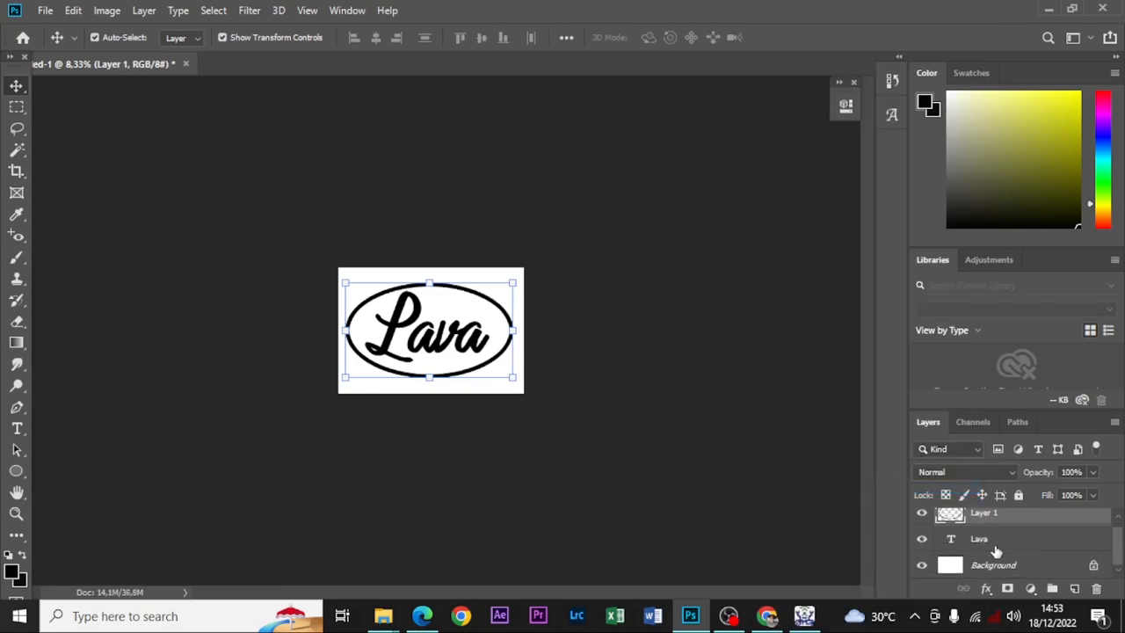
left_click(983, 539)
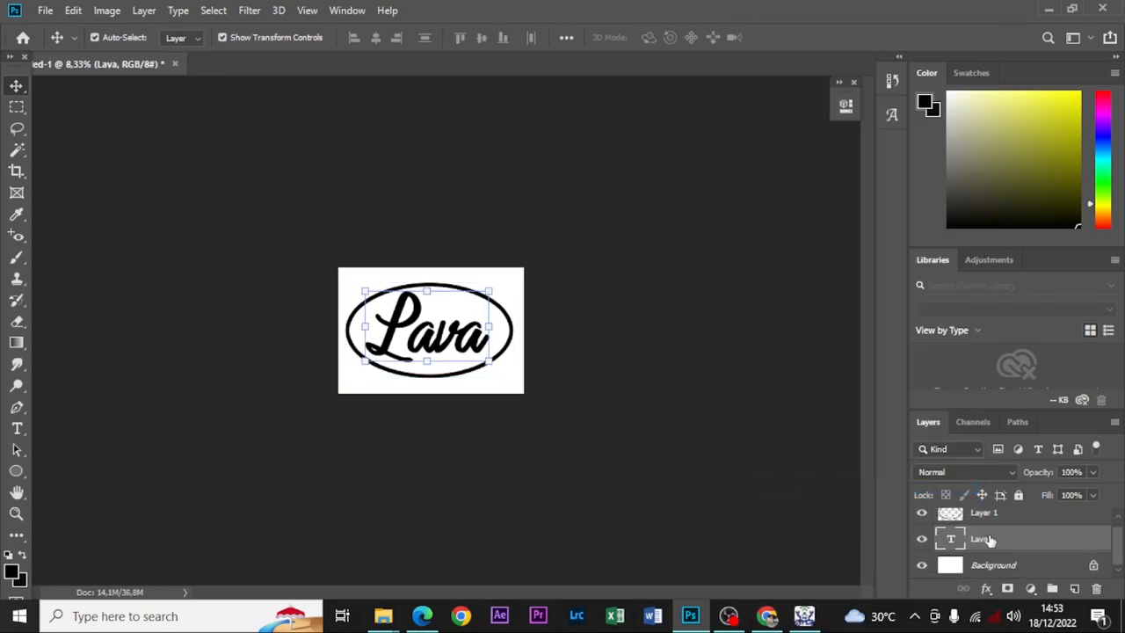
left_click(988, 525, "shift")
right_click(992, 527)
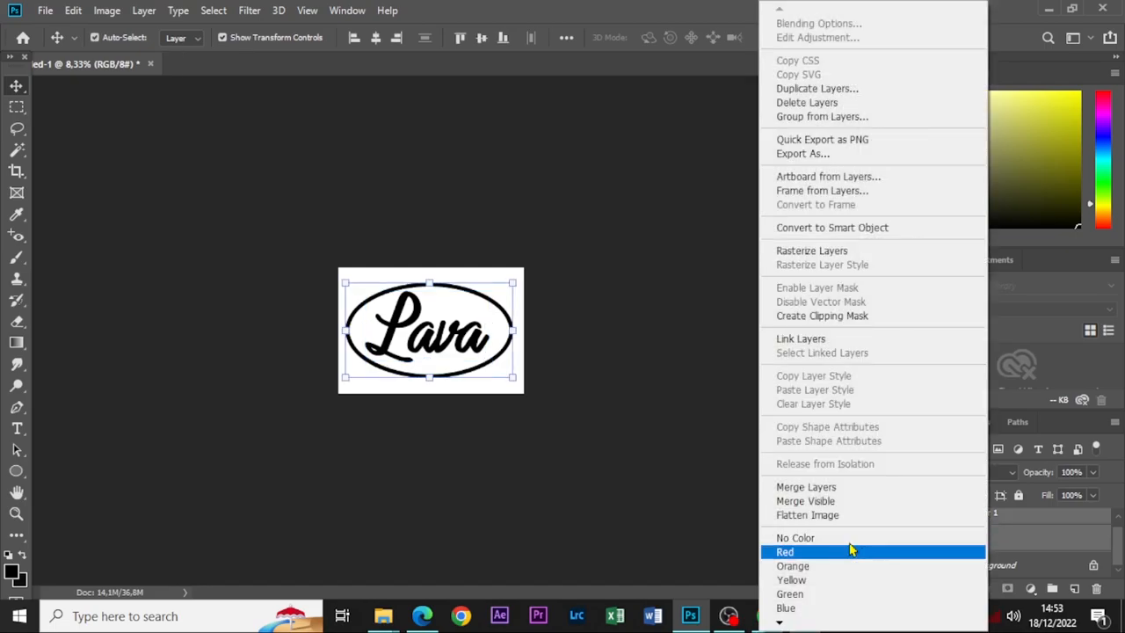
left_click(840, 489)
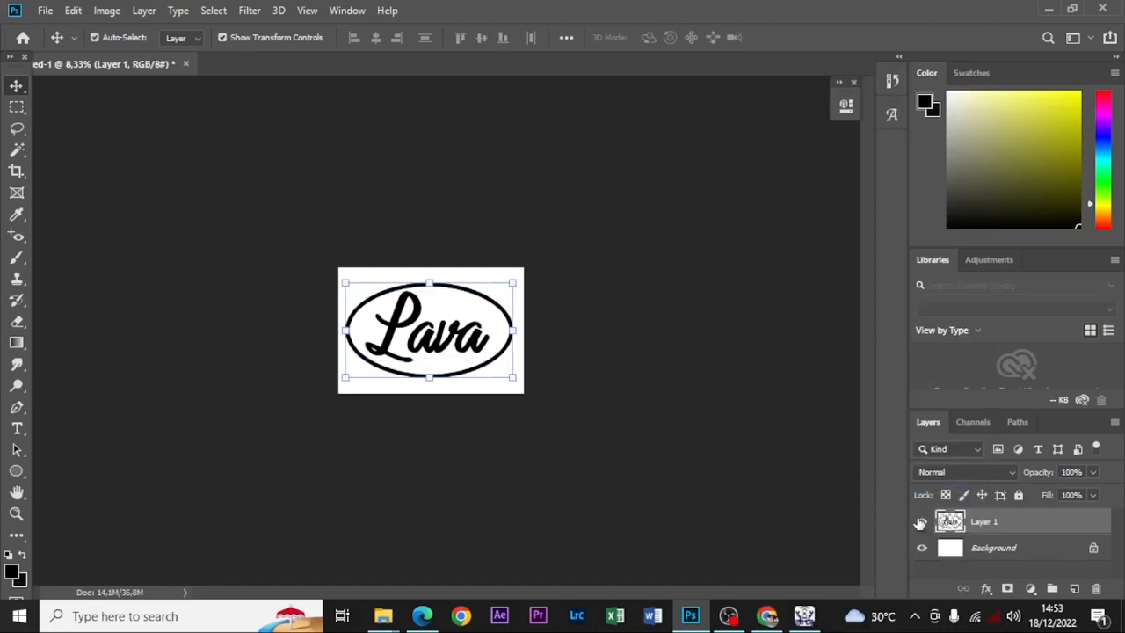
Try to merge the logo's Layer 1 with the Background layer.
left_click(1000, 549)
left_click(988, 527, "shift")
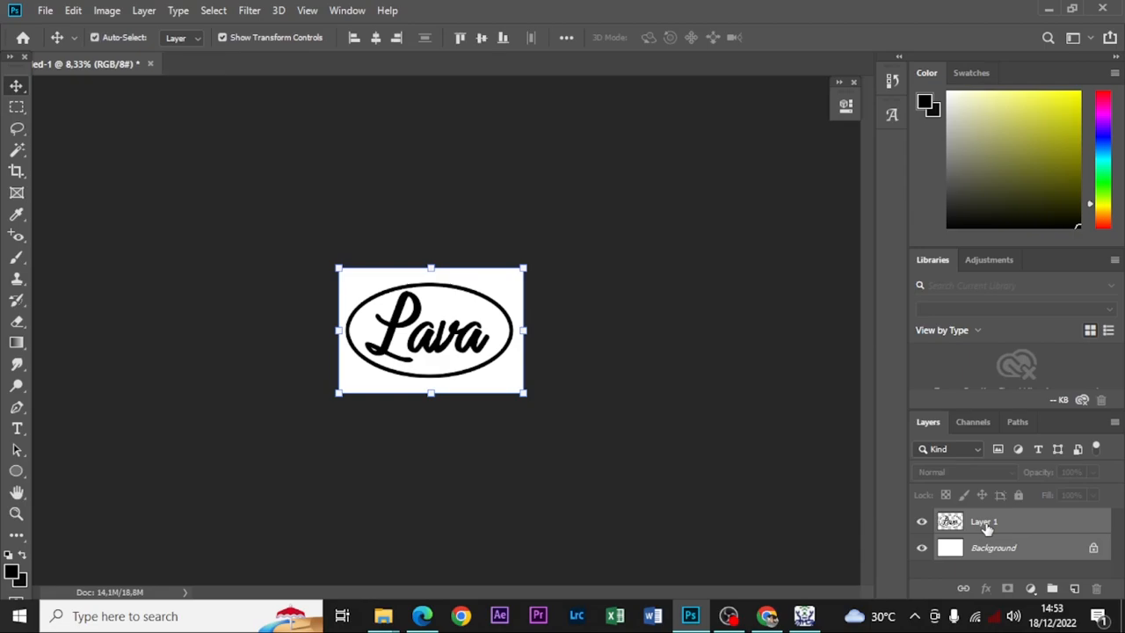
right_click(985, 527)
left_click(862, 490)
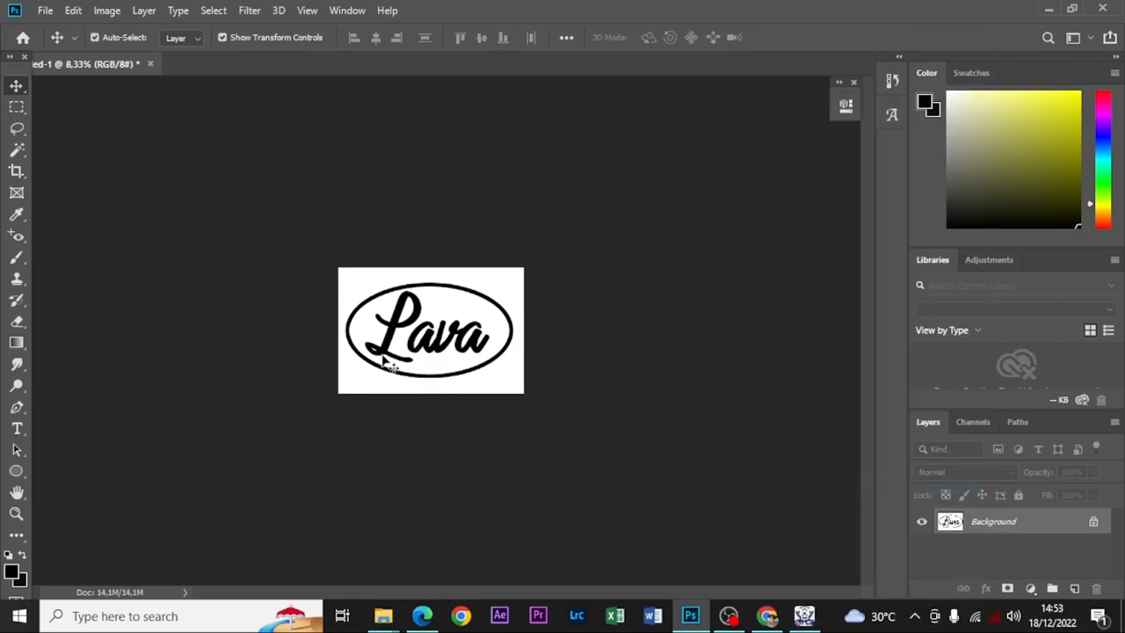
Try to move the merged Background layer by converting it to a normal layer, and undo back to before the merge.
left_click_drag(407, 324, 498, 372)
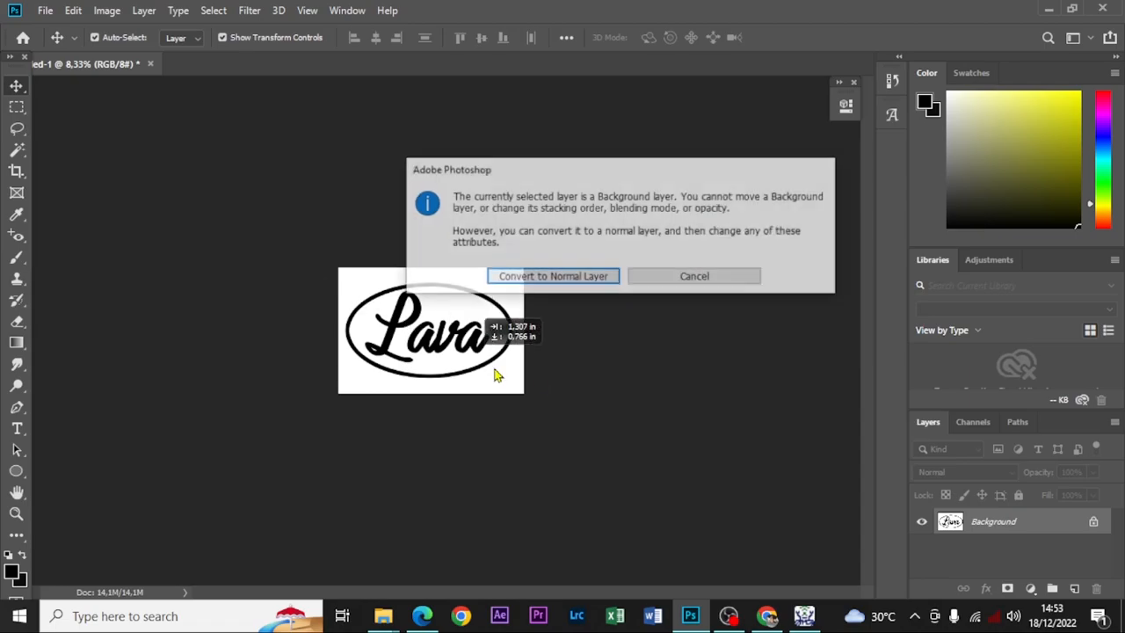
left_click(618, 281)
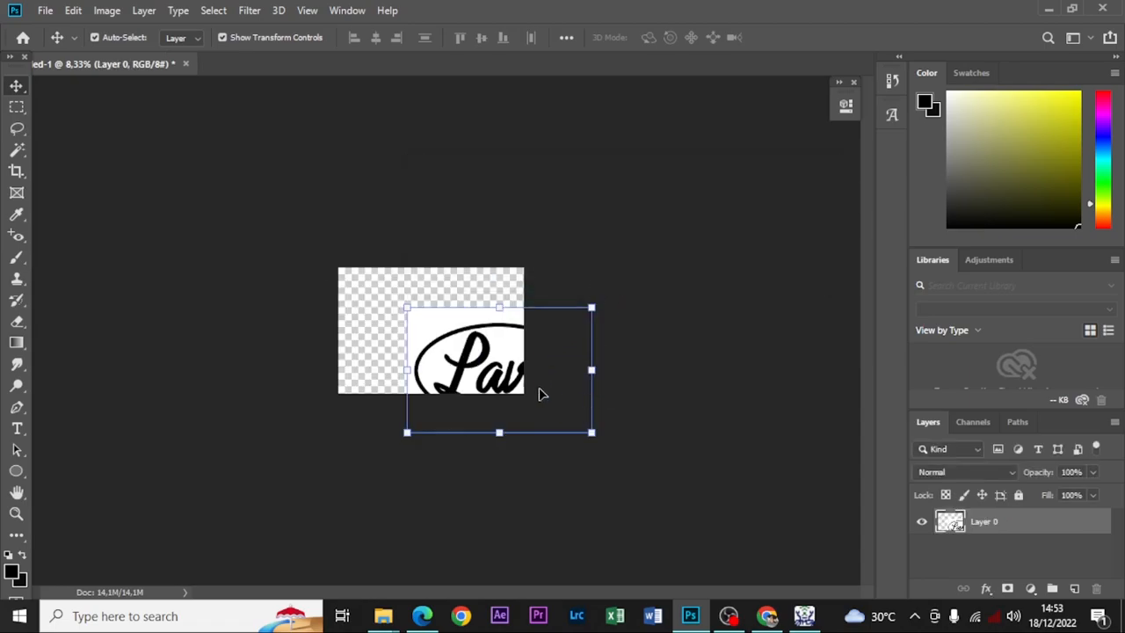
key("ctrl+z")
key("ctrl+z")
key("ctrl+z")
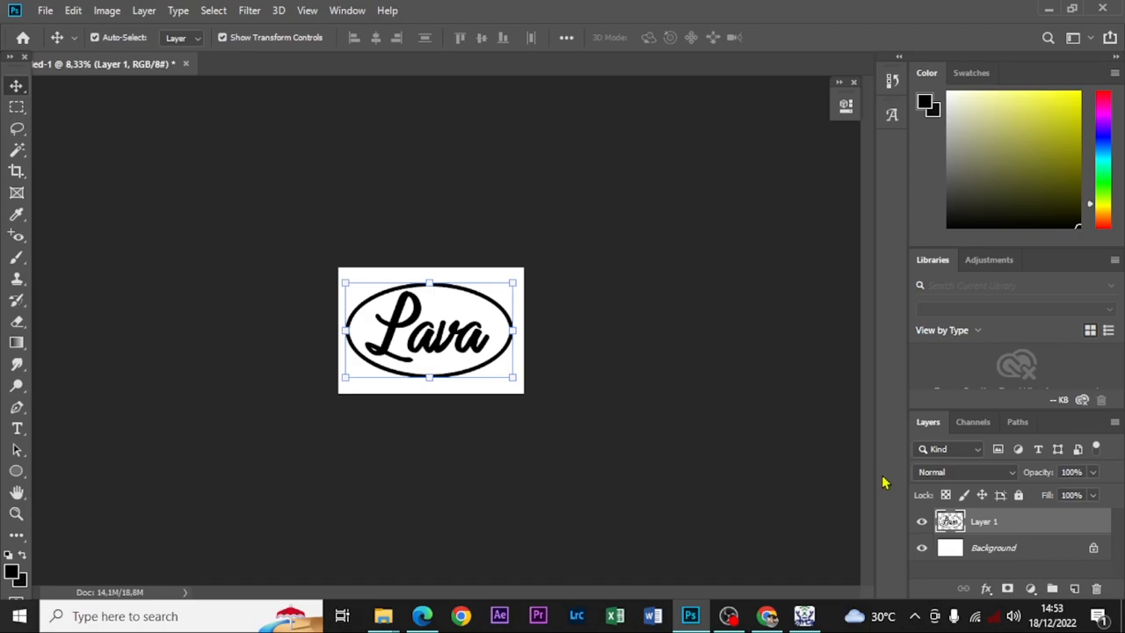
Try to move Layer 1 slightly sideways over the white background, and undo the move.
left_click(705, 388)
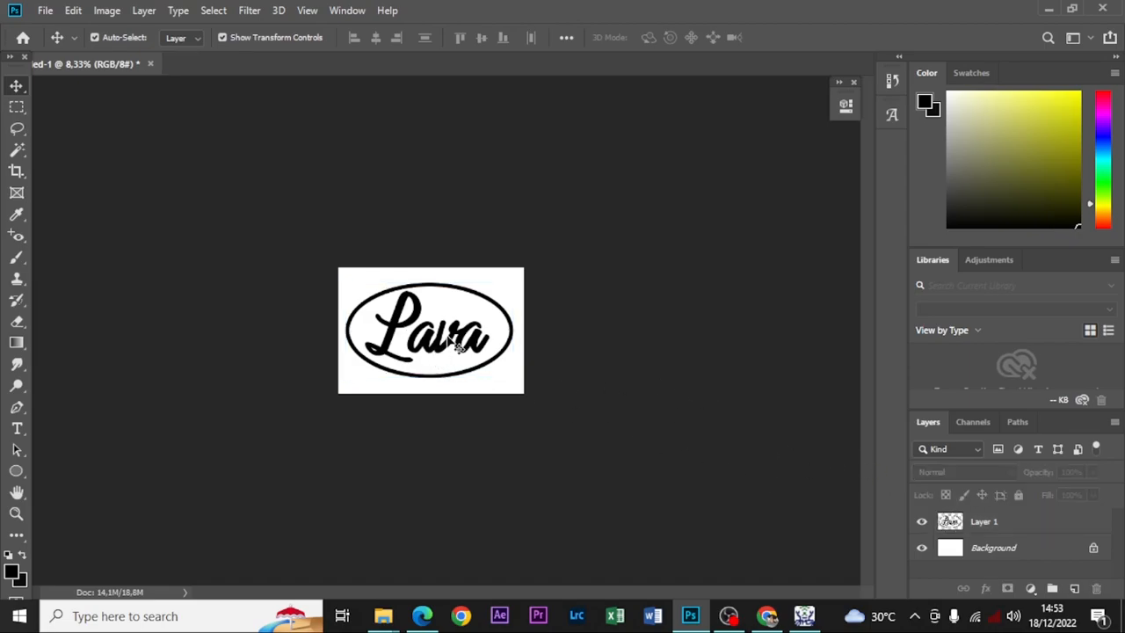
left_click(956, 522)
mouse_move(431, 341)
left_mouse_down()
mouse_move(499, 325)
mouse_move(439, 340)
left_mouse_up()
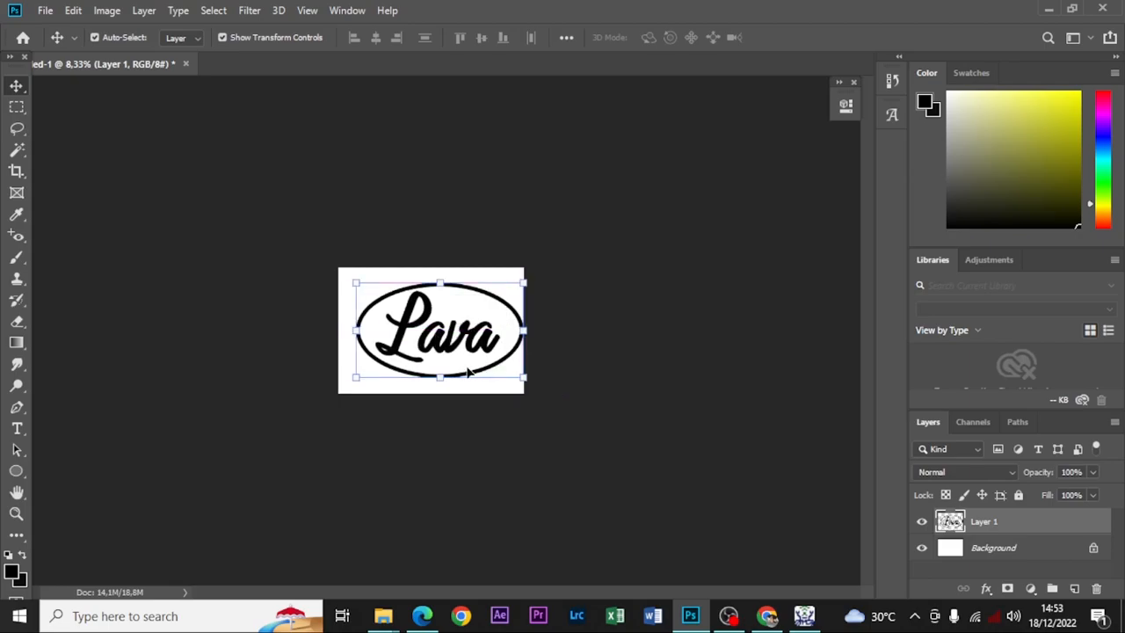
key("ctrl+z")
left_click(611, 390)
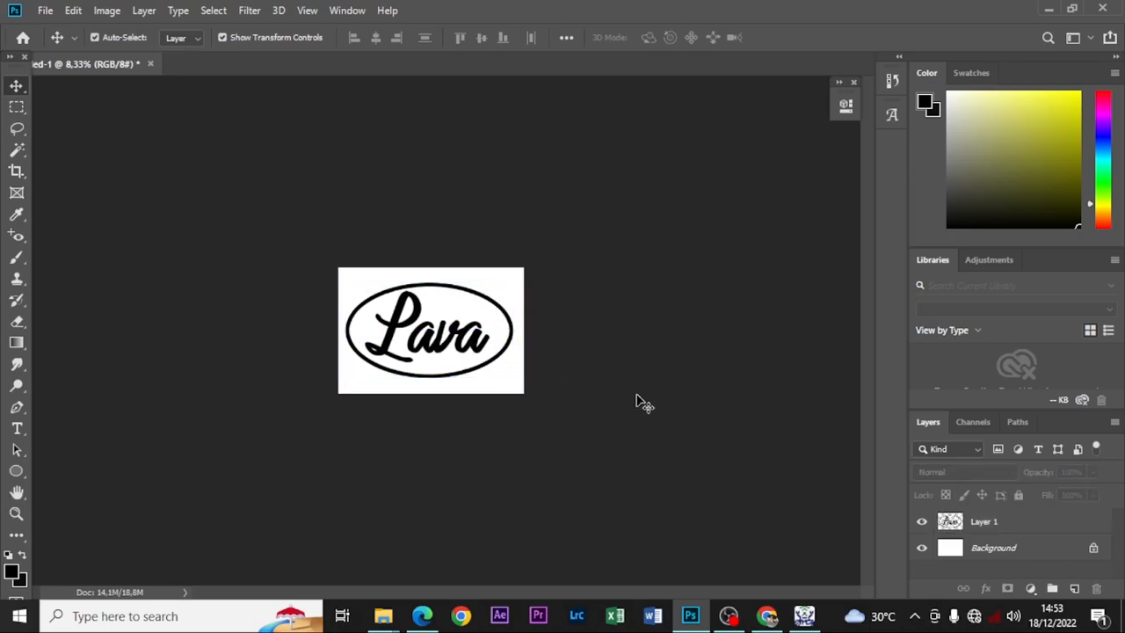
Merge Layer 1 with the Background layer and convert the result to a normal layer.
left_click(1009, 524)
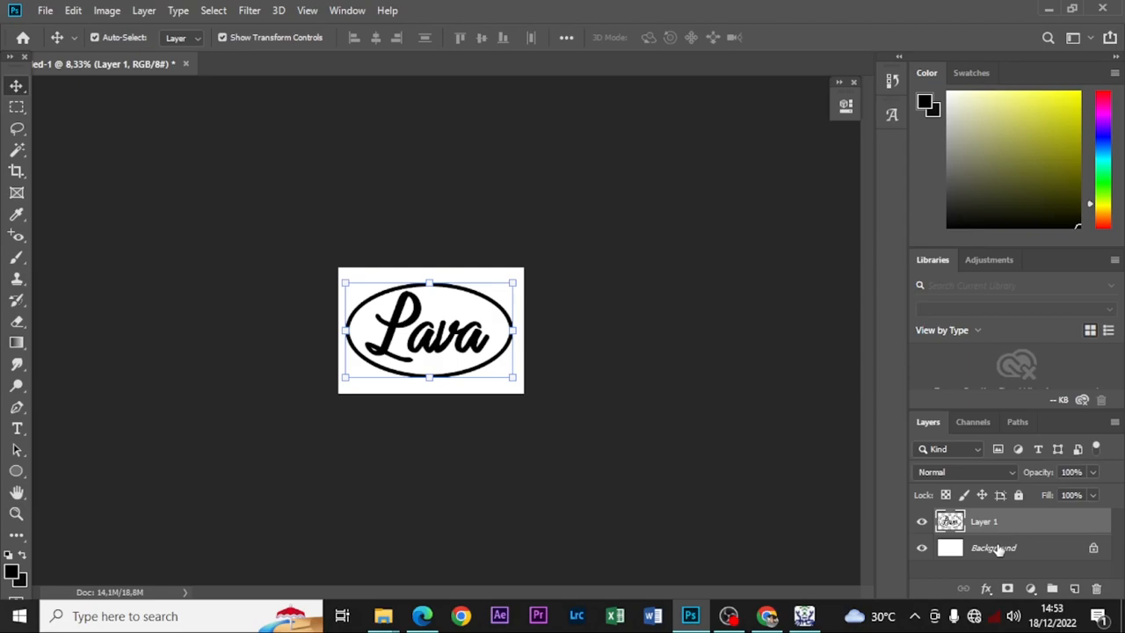
left_click(996, 548)
left_click(981, 522, "shift")
right_click(980, 523)
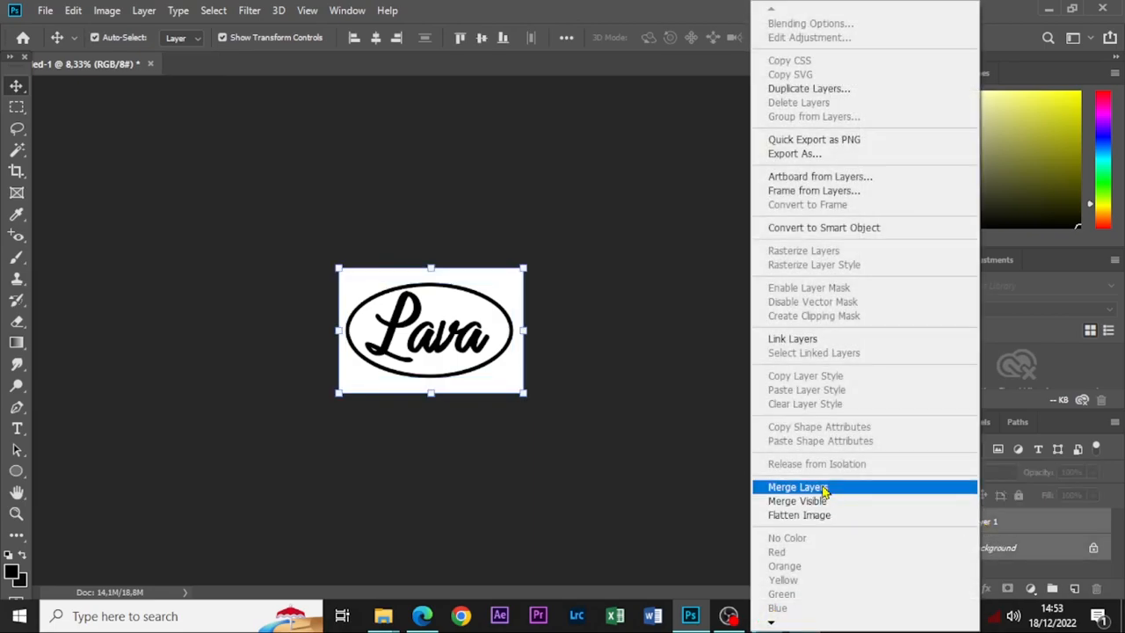
left_click(824, 489)
left_click_drag(442, 373, 468, 377)
left_click(538, 277)
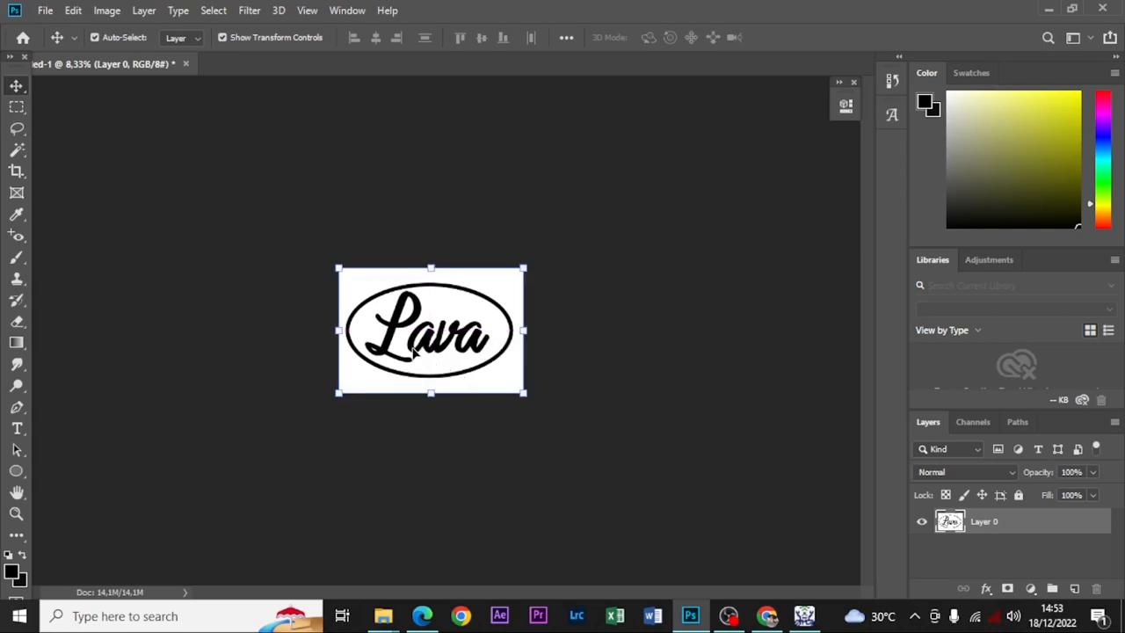
Start a new document and set its dimension units to millimeters.
left_click(47, 10)
left_click(58, 28)
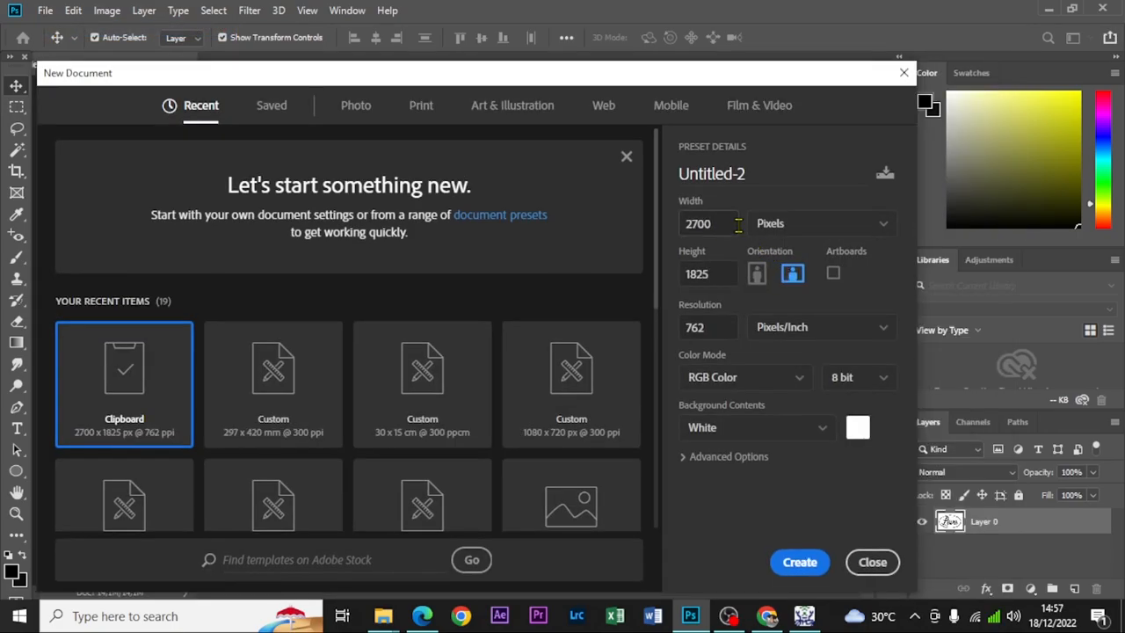
left_click(810, 333)
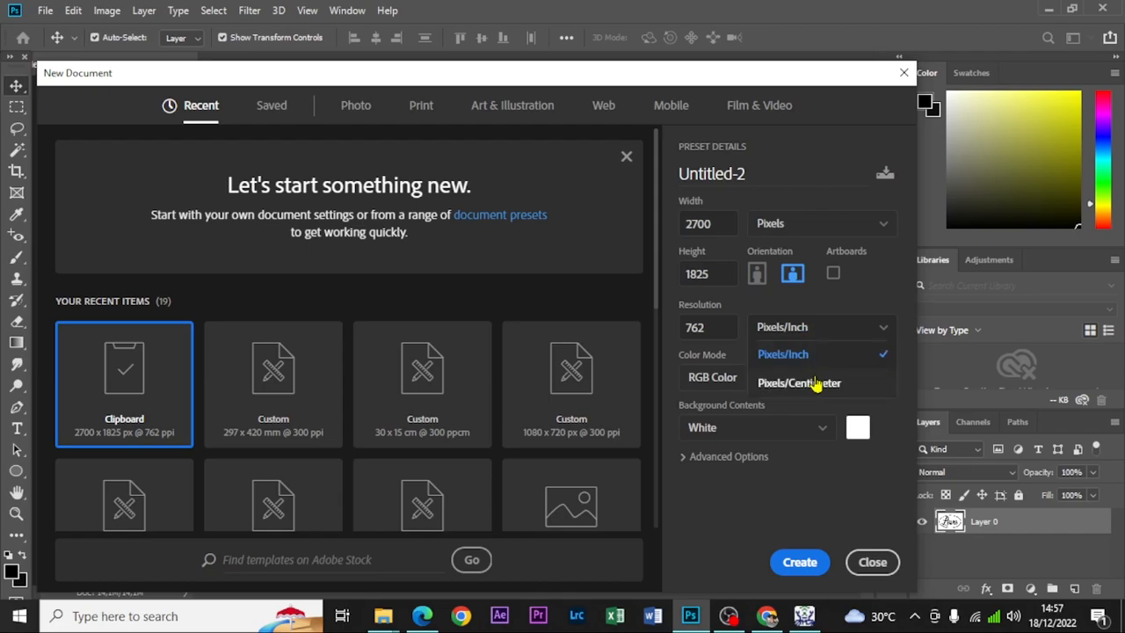
left_click(804, 332)
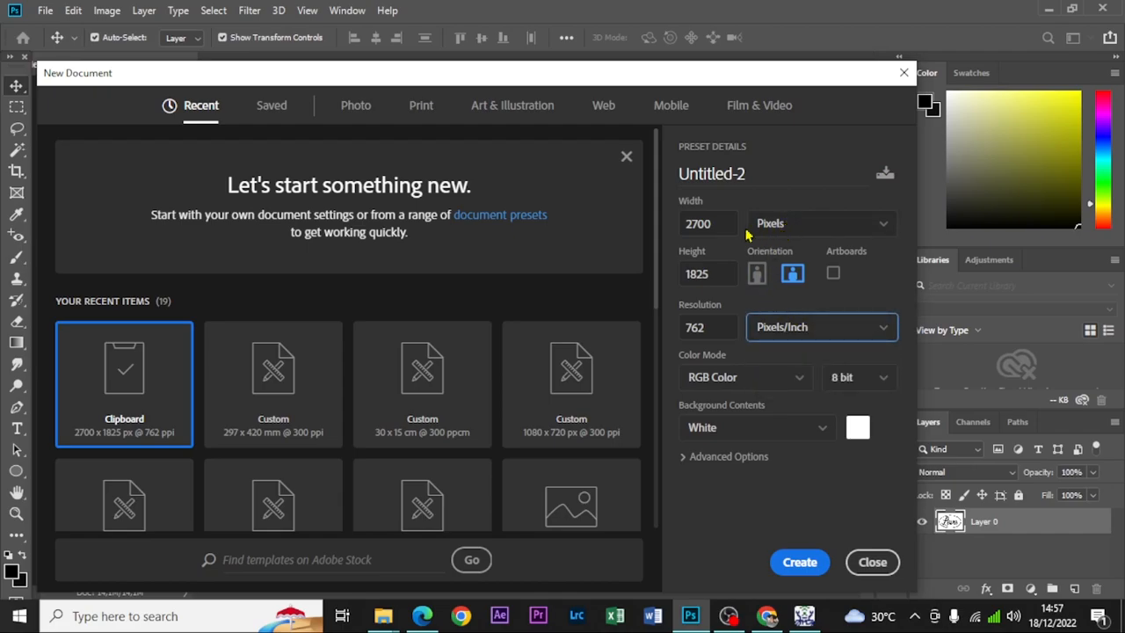
left_click_drag(720, 229, 679, 228)
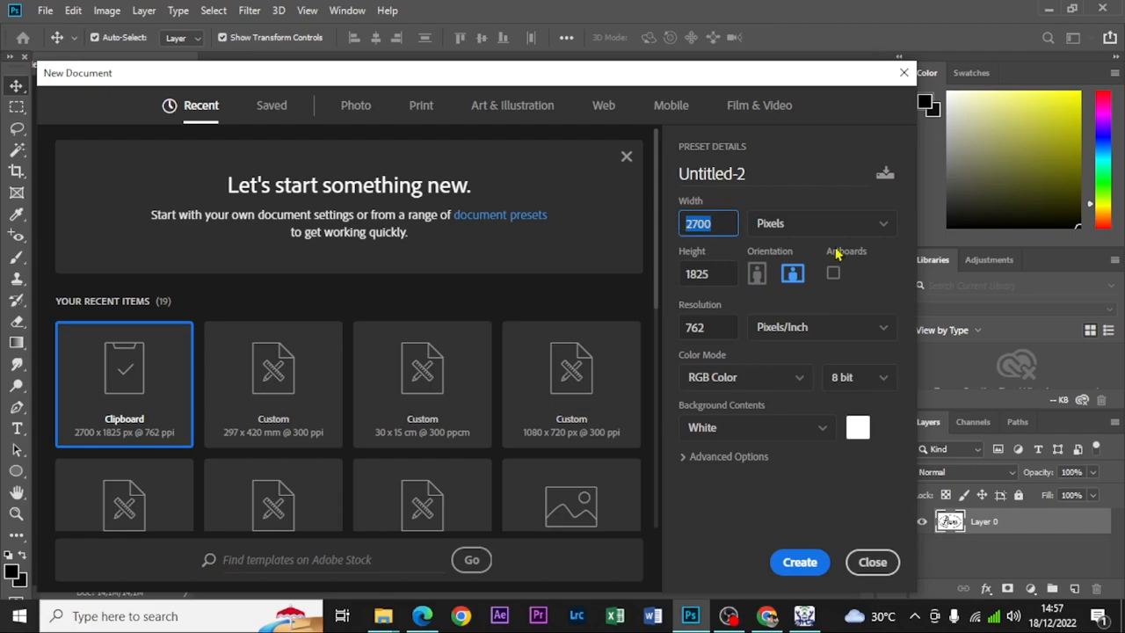
left_click(812, 225)
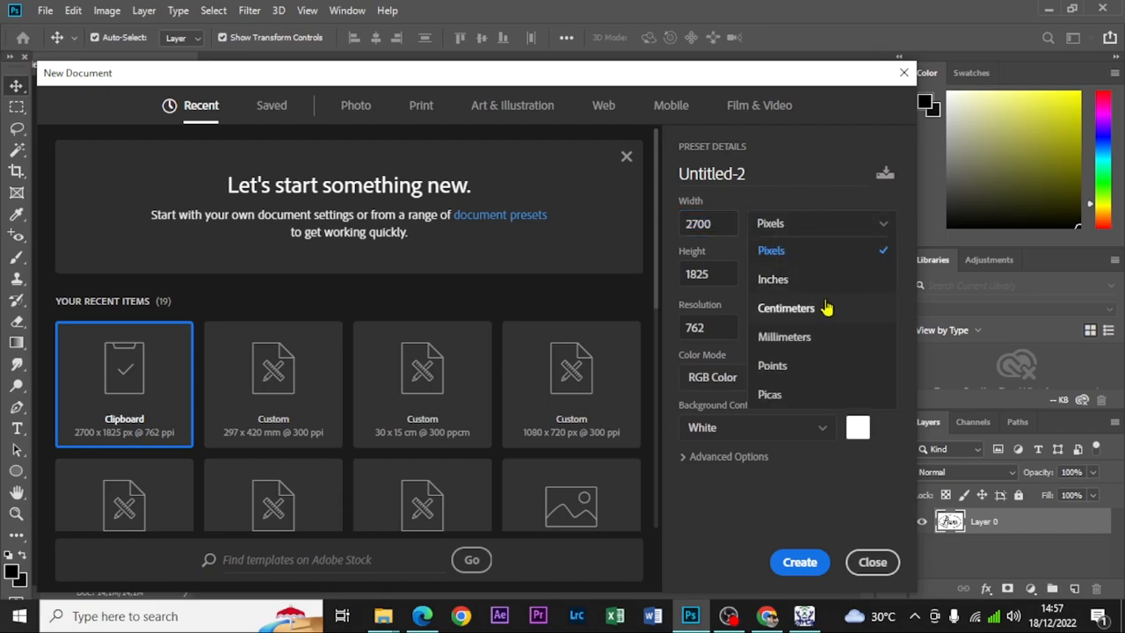
left_click(826, 307)
left_click(804, 232)
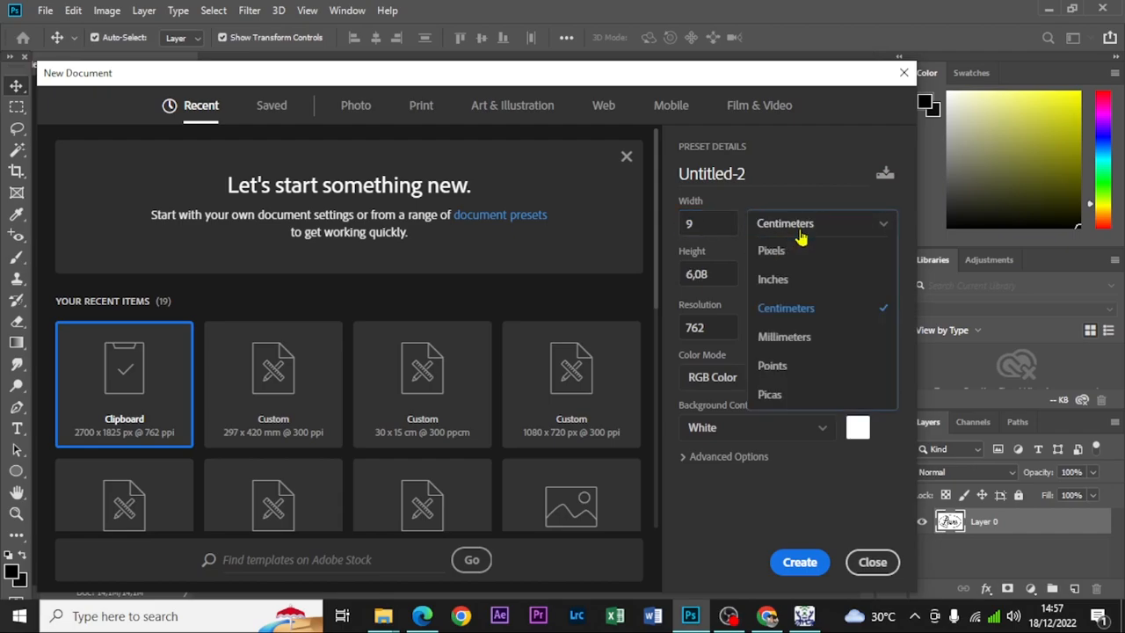
left_click(804, 337)
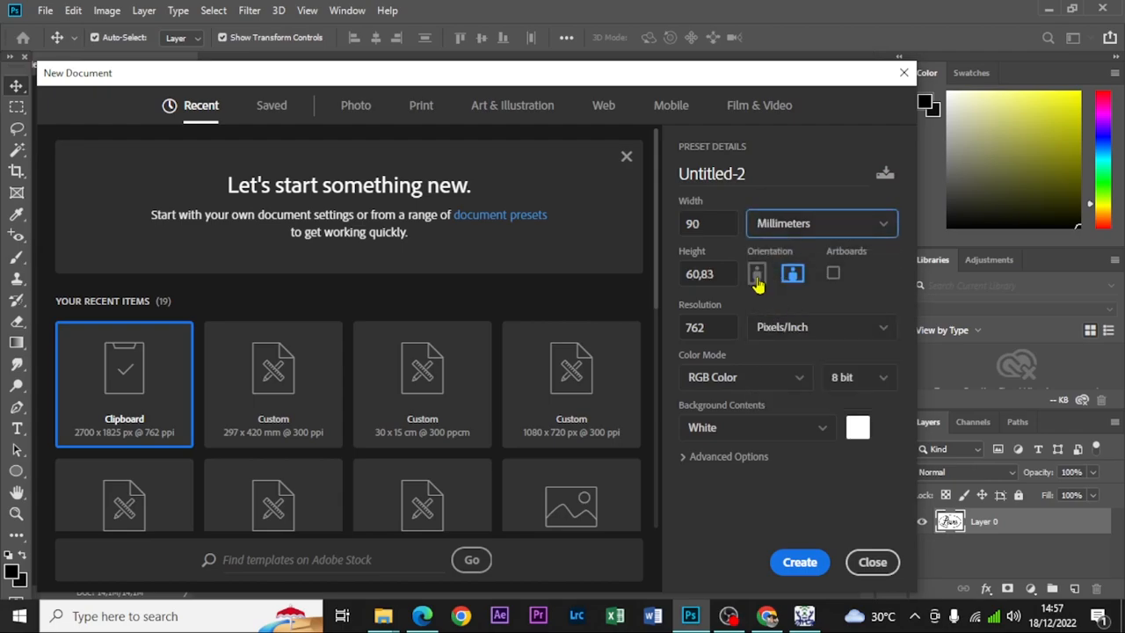
Size the new document 297 mm wide by 420 mm high, name it stiker, and create it.
double_click(705, 227)
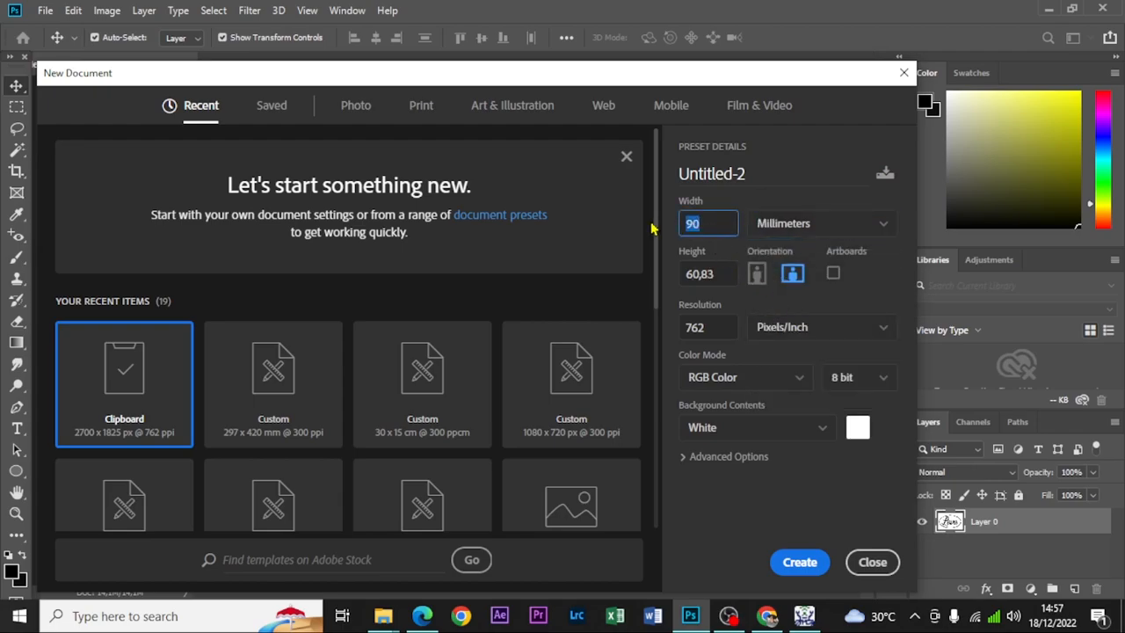
key("Tab")
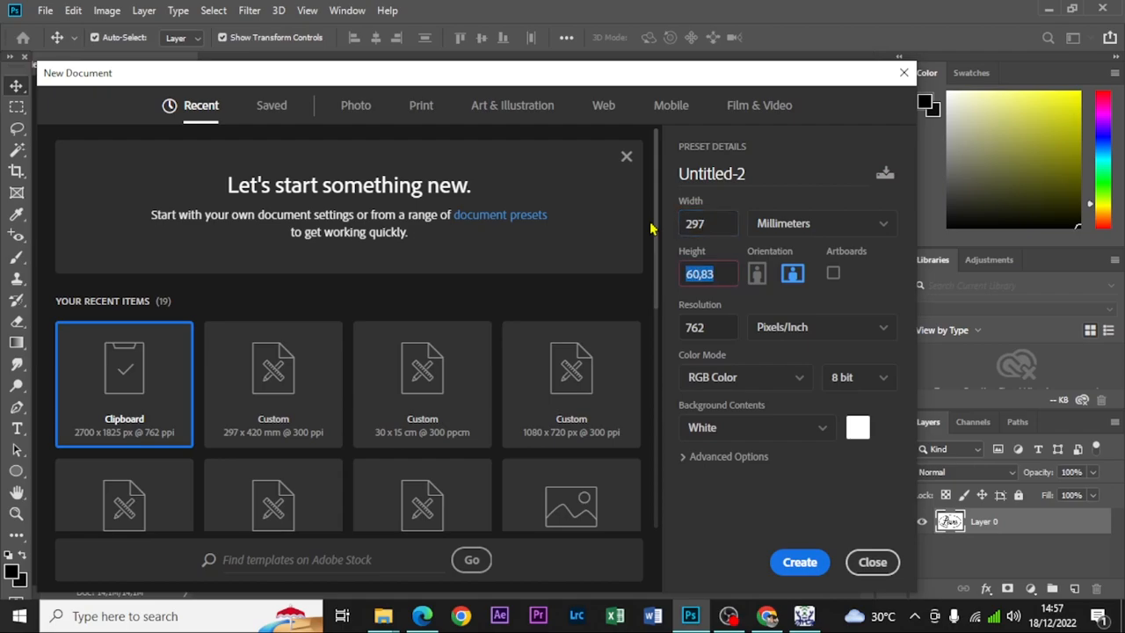
type("420")
left_click(755, 179)
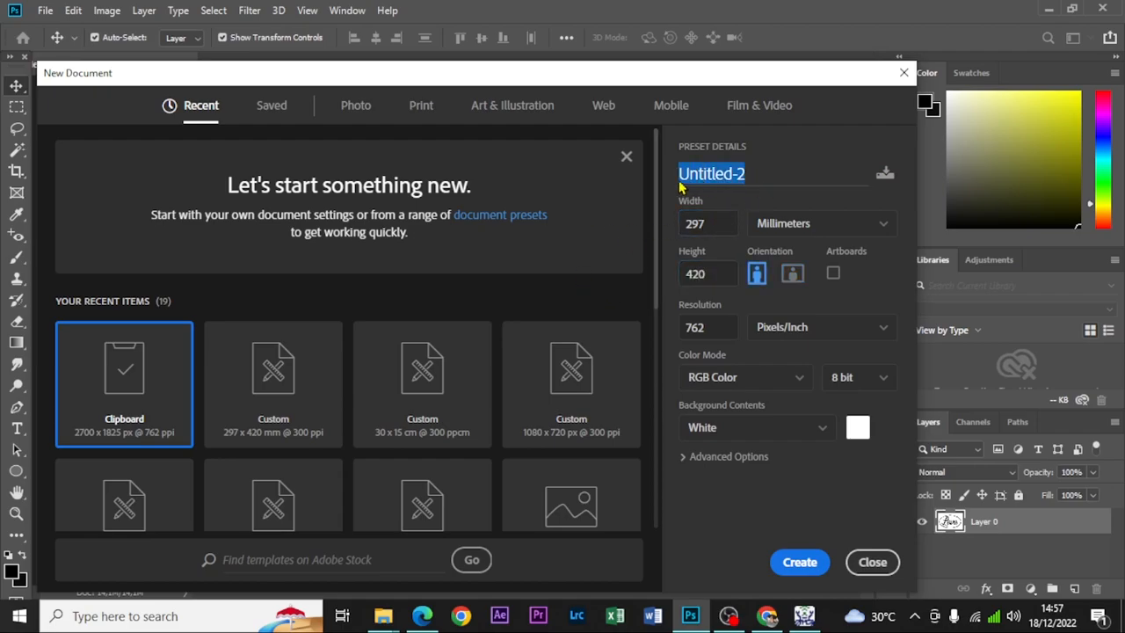
type("S")
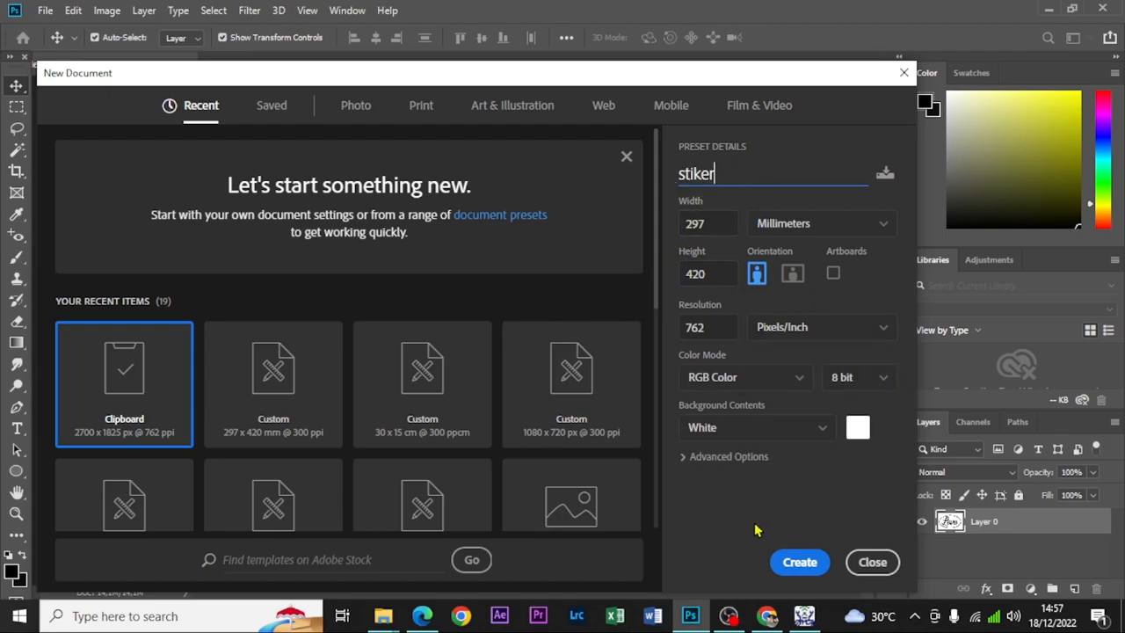
left_click(791, 560)
Copy the Lava logo from its original document into stiker and place it in the page's upper-left corner.
left_click(120, 63)
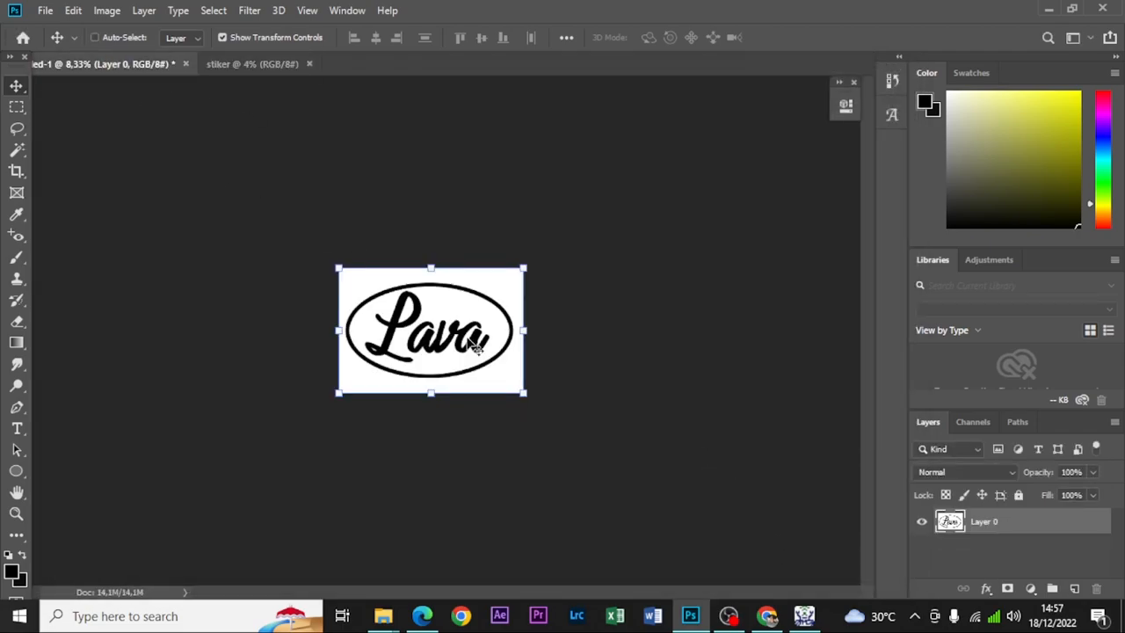
left_click(269, 70)
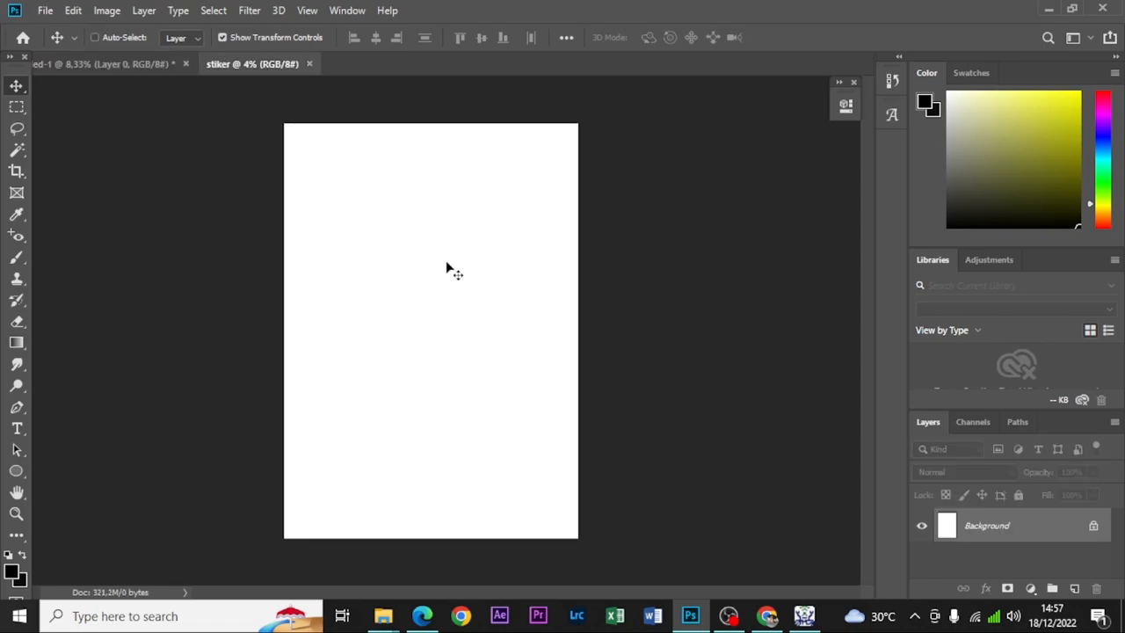
key("ctrl+v")
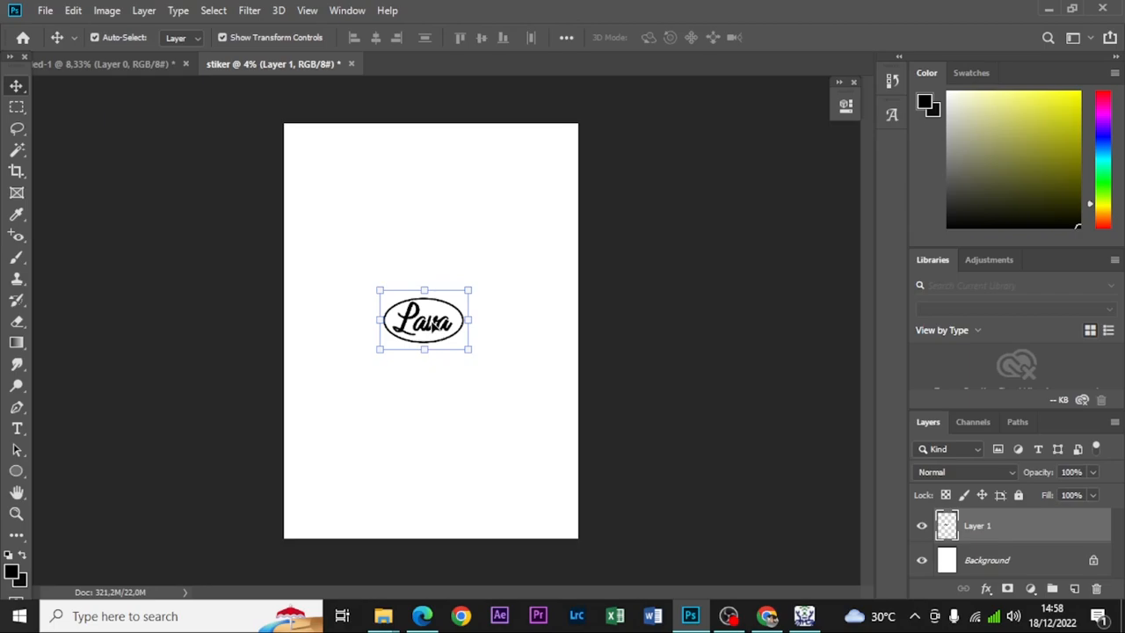
left_click_drag(436, 347, 341, 172)
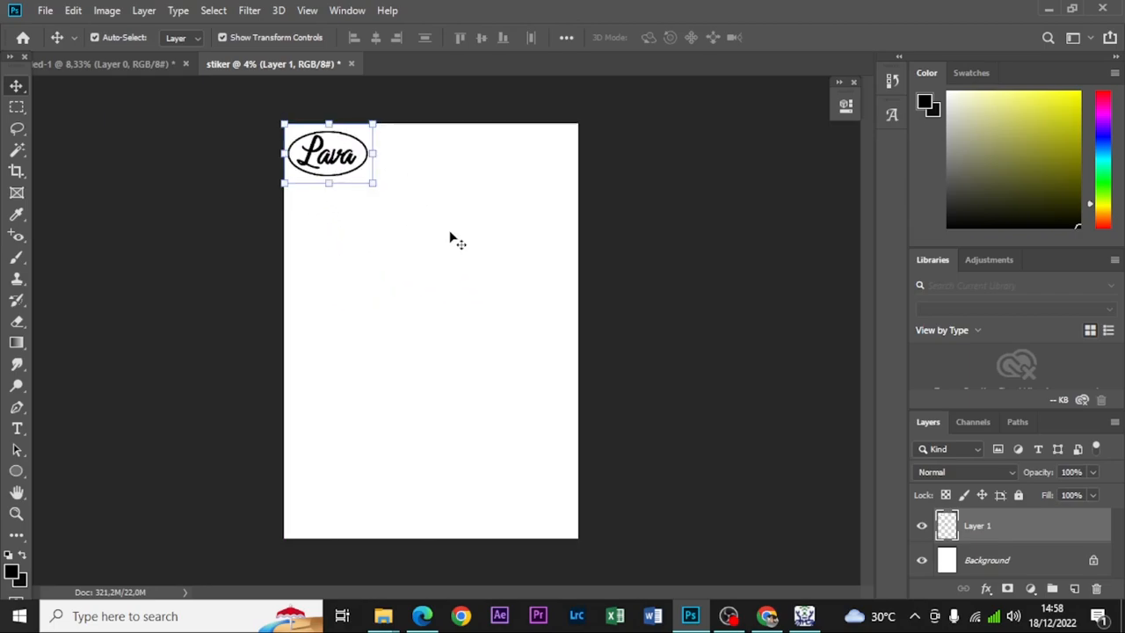
Hide the white Background layer and select the pasted logo on Layer 1.
left_click(454, 240)
left_click(343, 170)
left_click(922, 559)
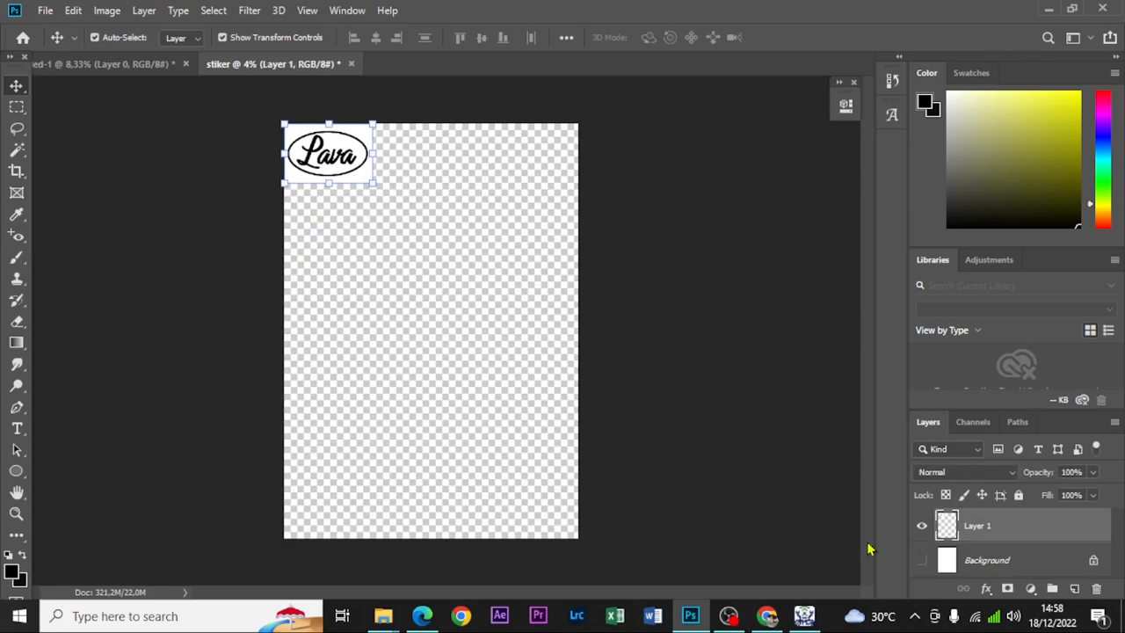
left_click(358, 175)
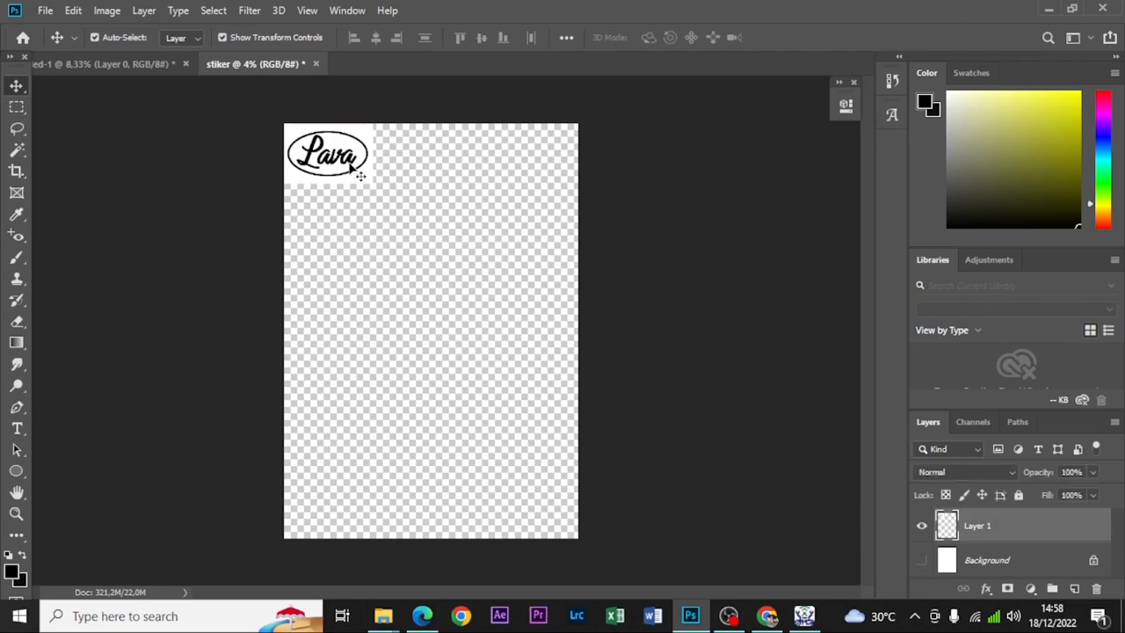
mouse_move(334, 164)
left_mouse_down()
mouse_move(402, 156)
mouse_move(334, 156)
mouse_move(352, 166)
left_mouse_up()
left_click(435, 182)
left_click(357, 160)
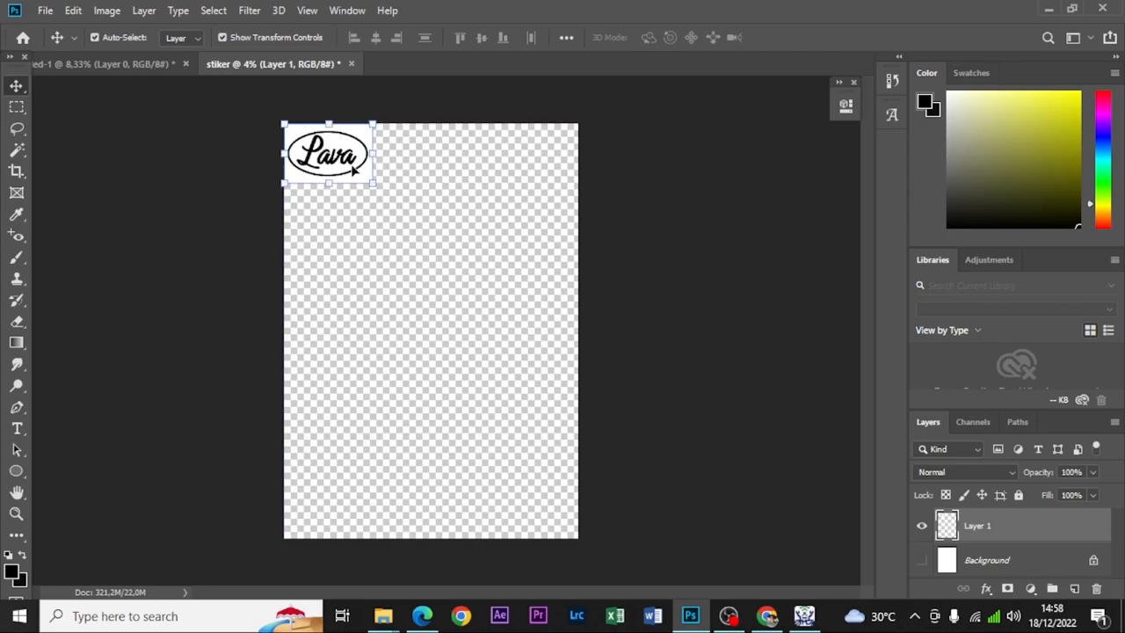
Duplicate the logo twice and place the copies side by side to form a top row of three logos.
key("ctrl")
key("ctrl+j")
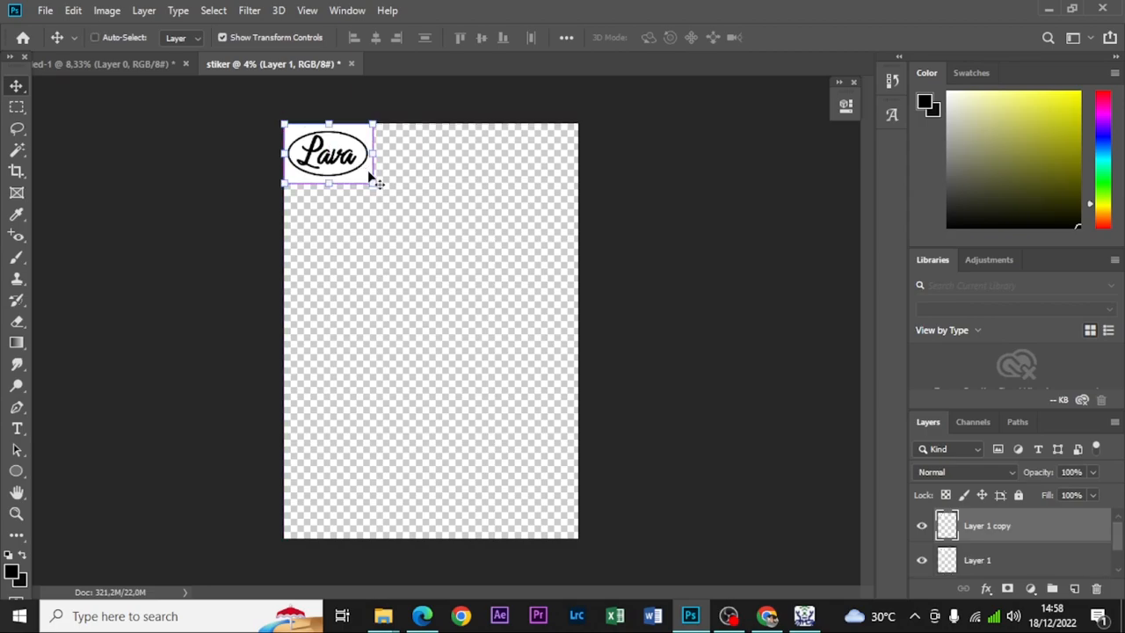
left_click_drag(367, 170, 442, 169)
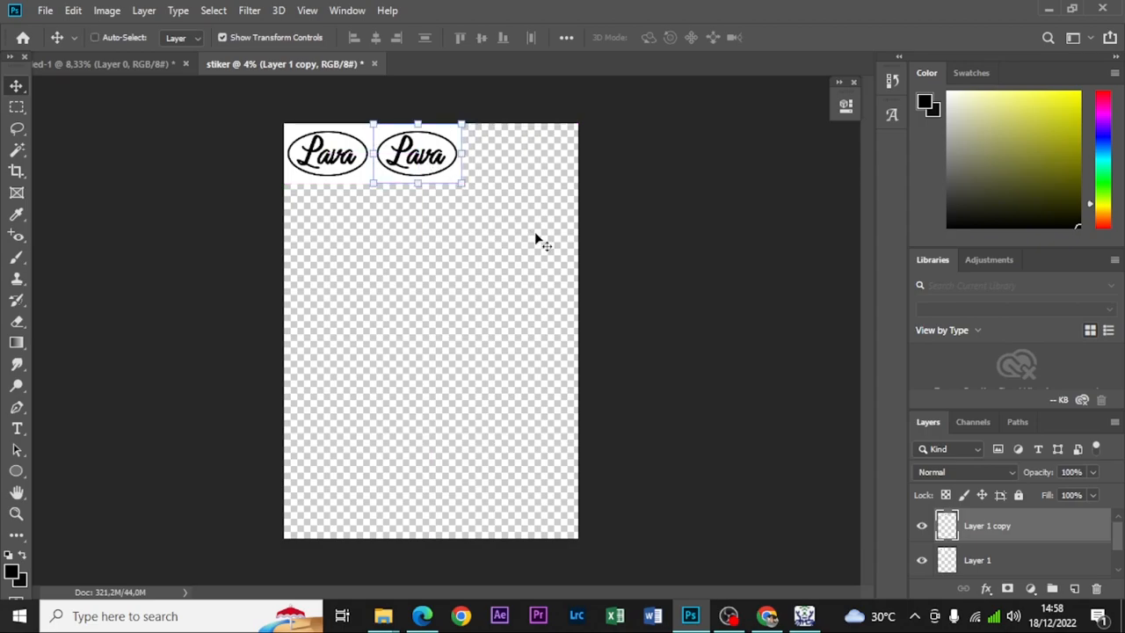
key("ctrl+j")
left_click_drag(431, 183, 512, 174)
left_click(509, 186)
left_click(508, 162)
left_click_drag(535, 246, 527, 236)
Duplicate the row of three logos downward until seven rows fill the page, the last aligned with the page's lower edge.
left_click_drag(501, 207, 310, 174)
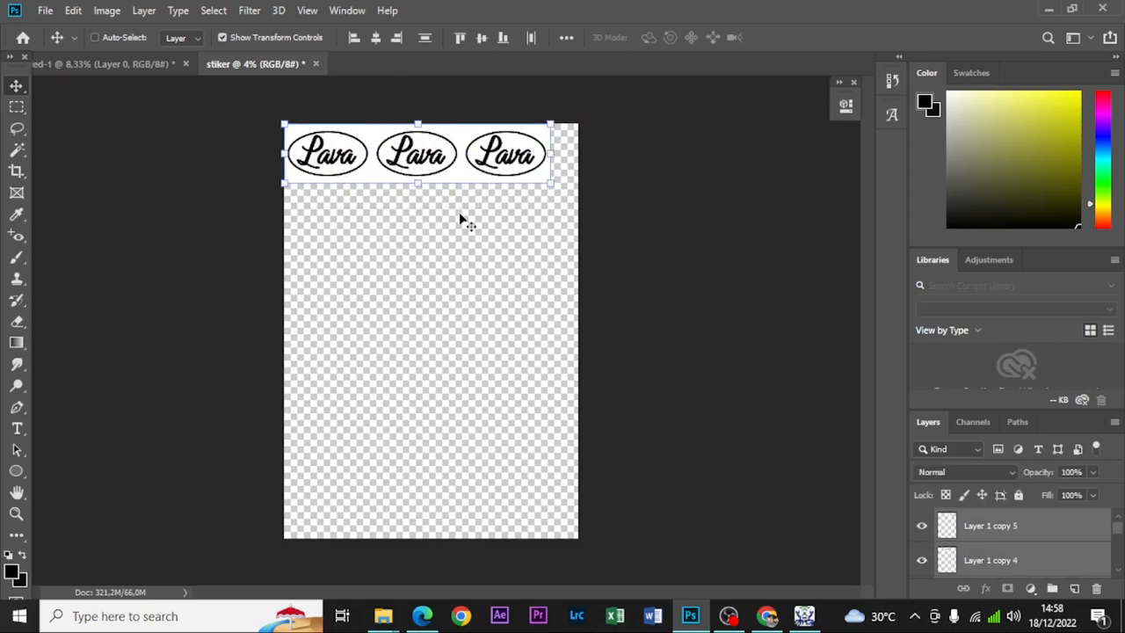
left_click_drag(444, 165, 439, 227)
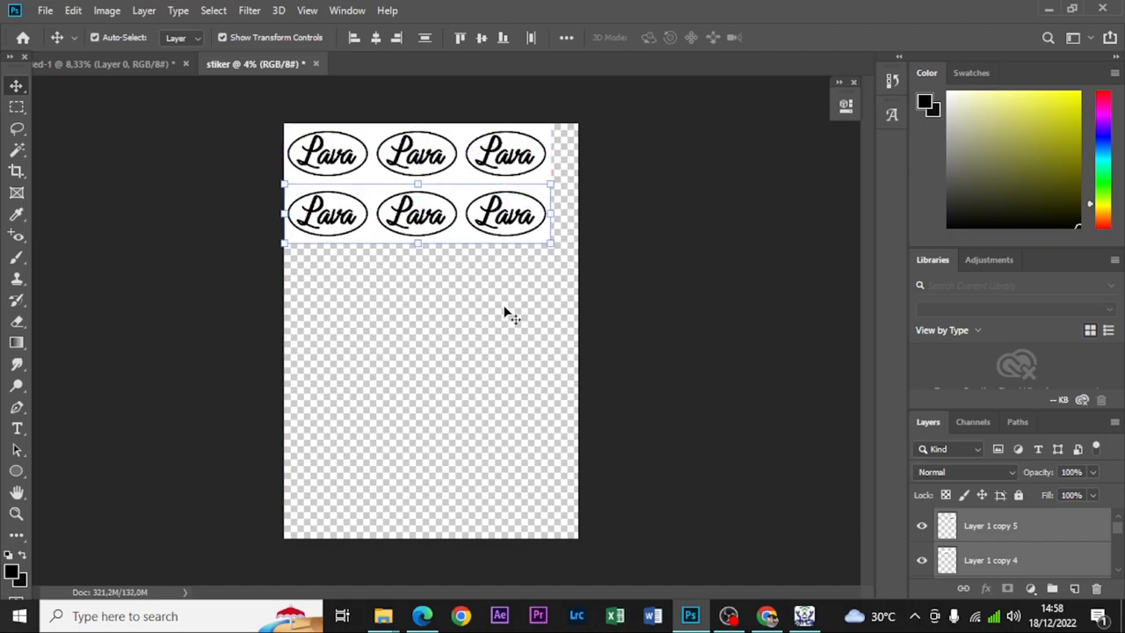
left_click_drag(398, 218, 458, 517)
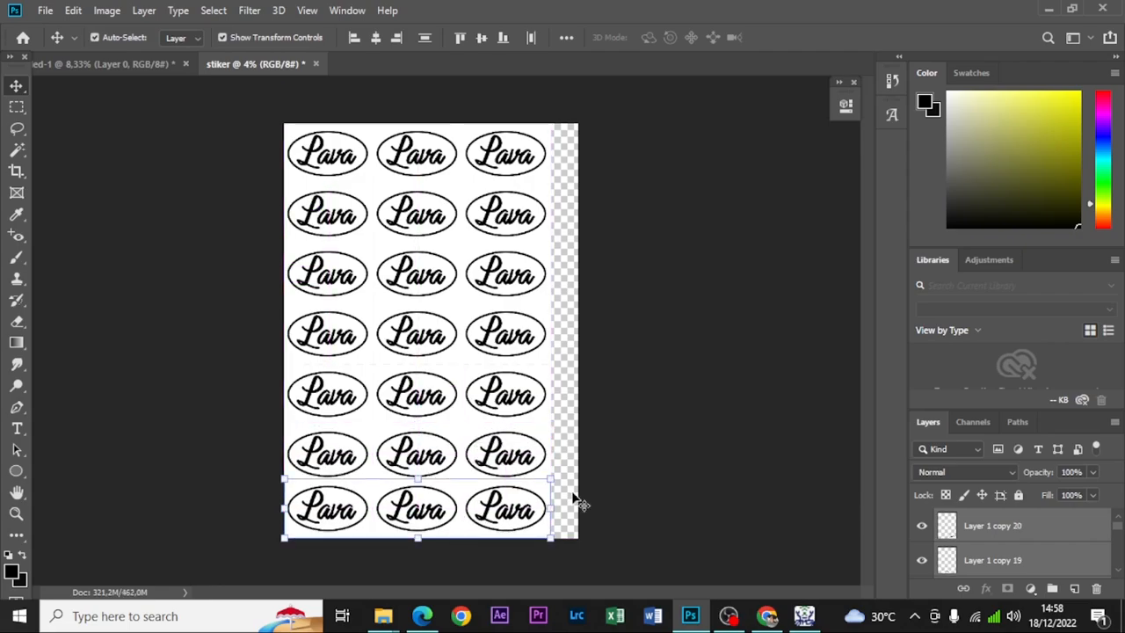
left_click(565, 407)
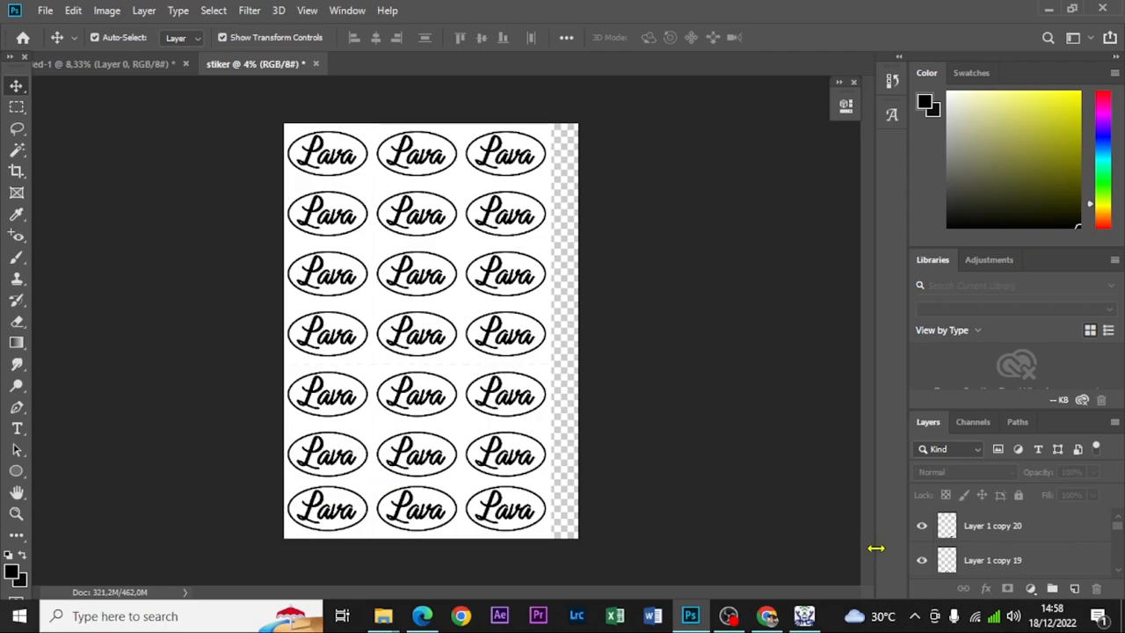
Make the white Background layer visible again behind the logo grid.
scroll(921, 562, "down", 2)
scroll(929, 564, "down", 7)
left_click(922, 565)
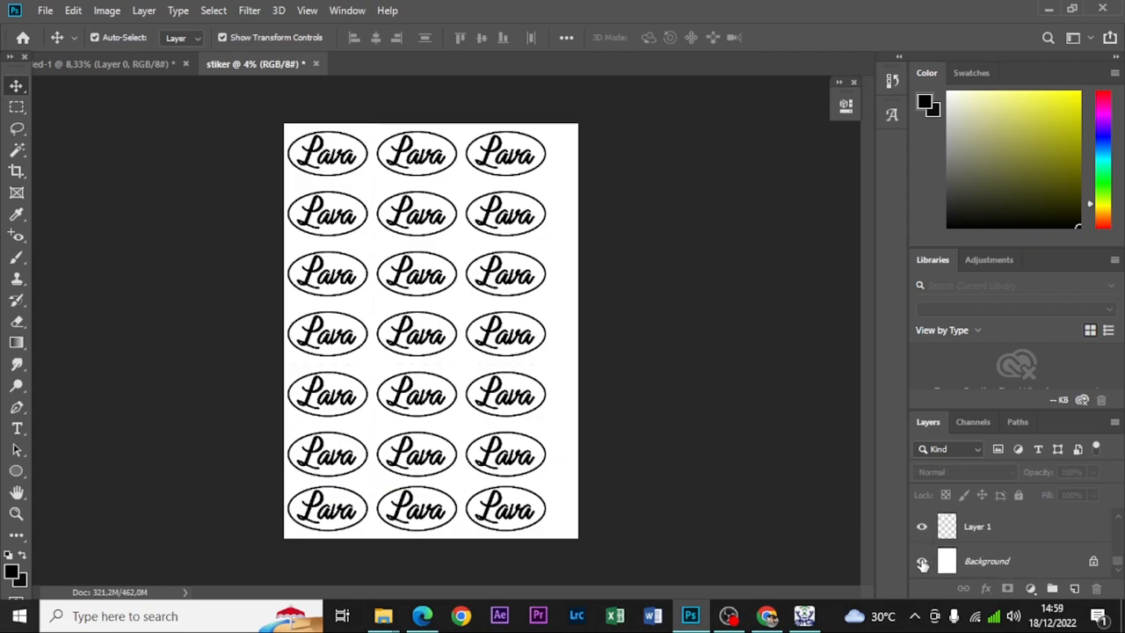
Merge the bottom row's layers, Layer 1 copy 20, copy 19 and copy 18, into one layer.
scroll(974, 549, "up", 2)
scroll(976, 543, "up", 8)
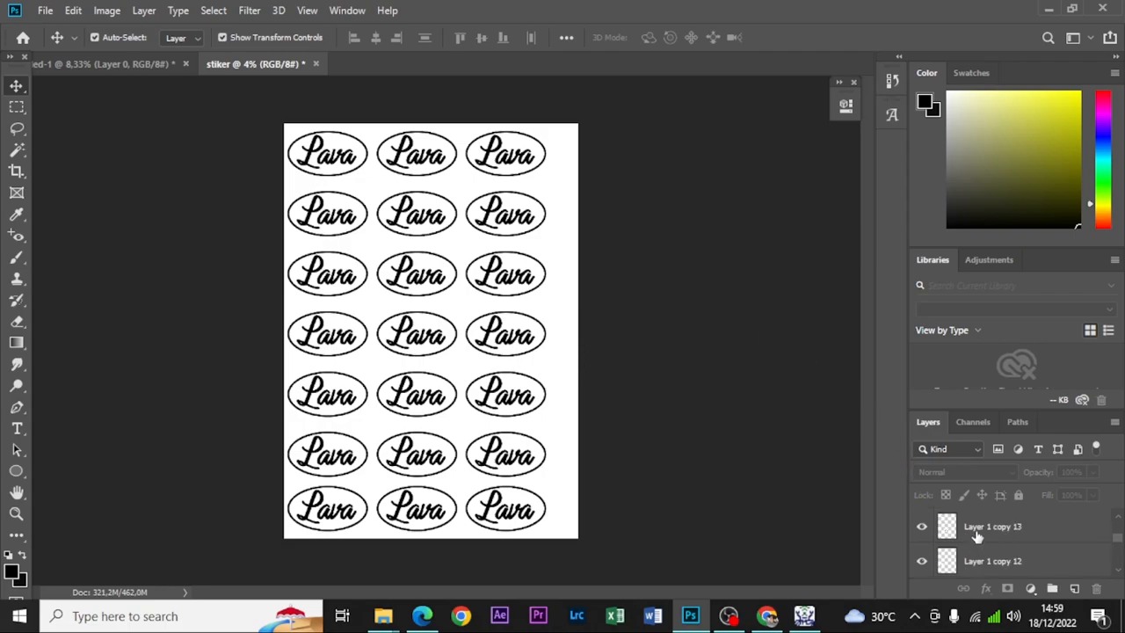
left_click(978, 532)
left_click(996, 558, "shift")
right_click(993, 537)
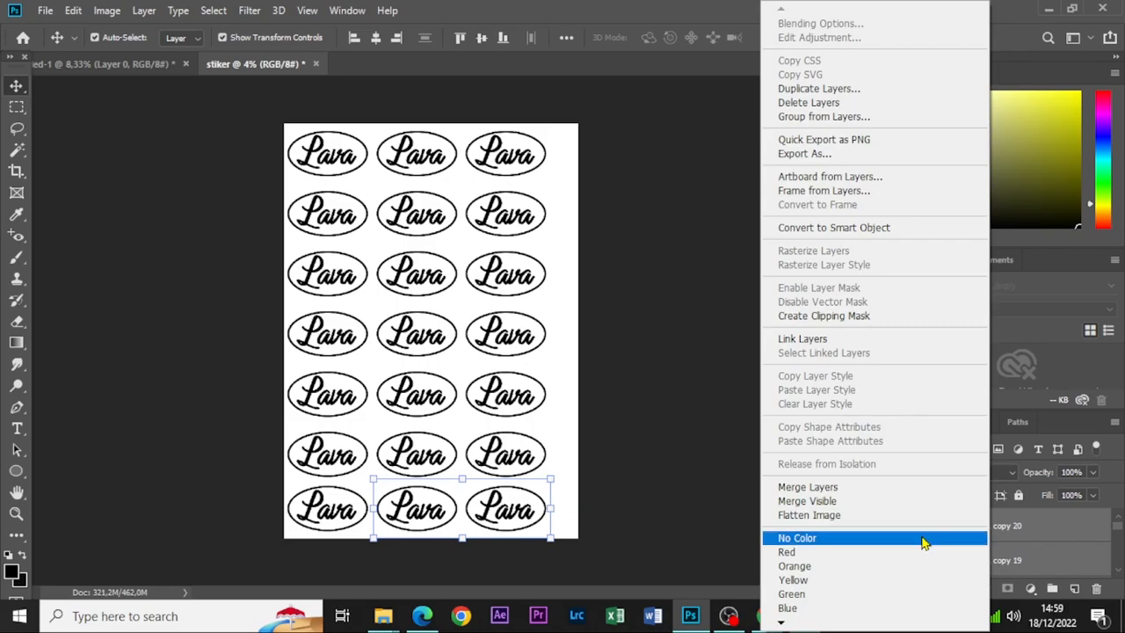
left_click(843, 487)
left_click(991, 562, "shift")
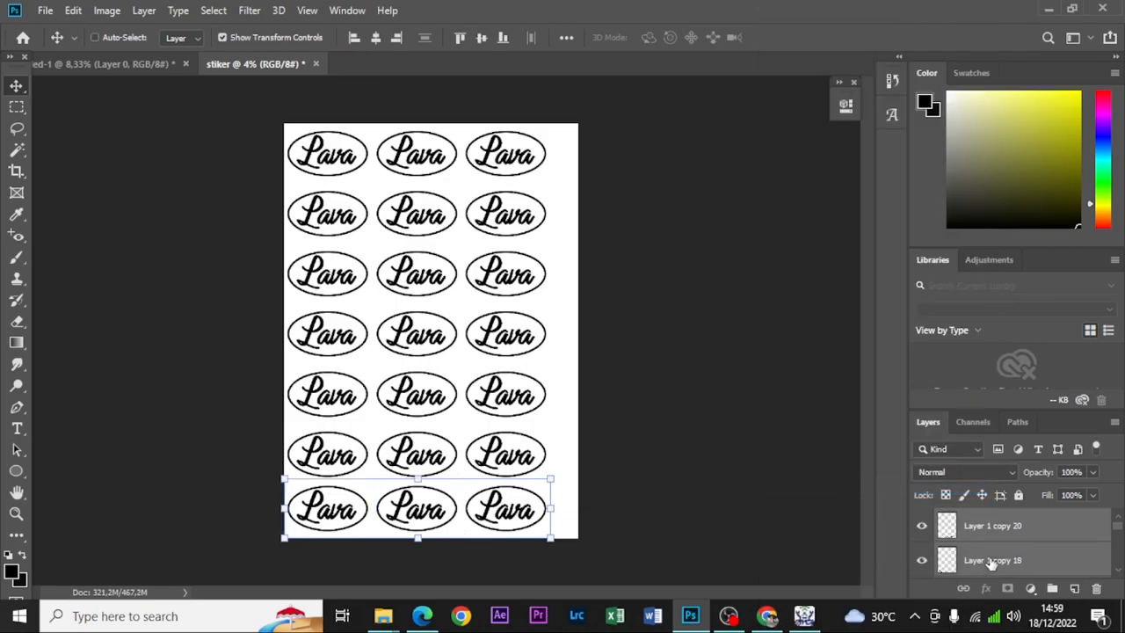
right_click(989, 539)
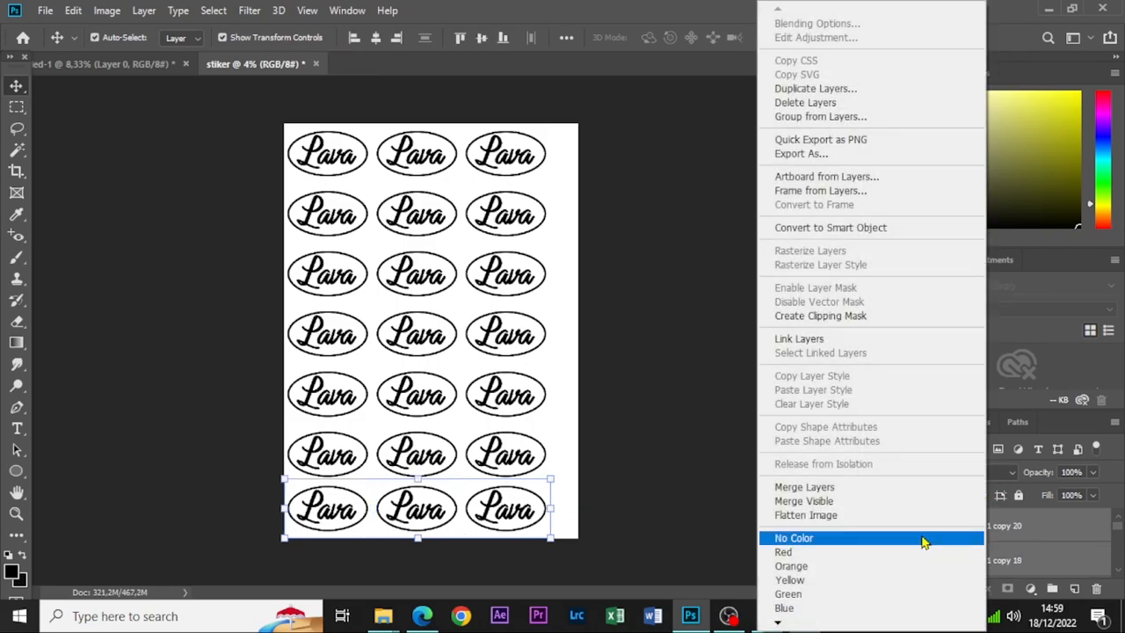
left_click(843, 485)
Merge the sixth row's layers, Layer 1 copy 17, copy 16 and copy 15, with the merged bottom row.
left_click(998, 562)
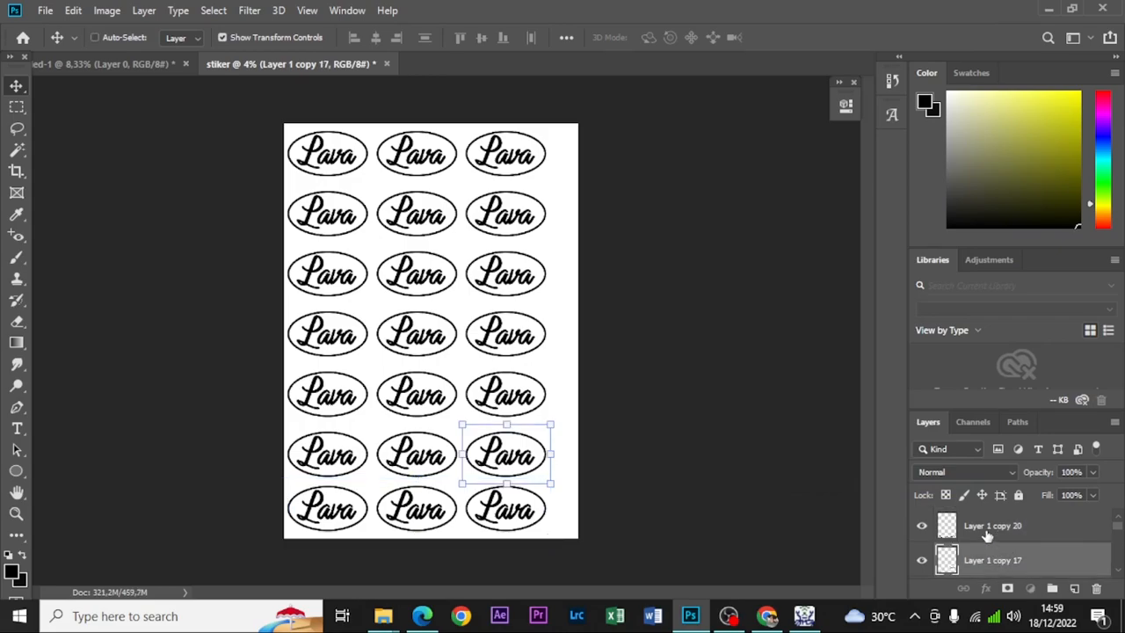
left_click(986, 534, "ctrl")
scroll(987, 534, "down", 2)
left_click(987, 536, "ctrl")
left_click(1003, 561, "ctrl")
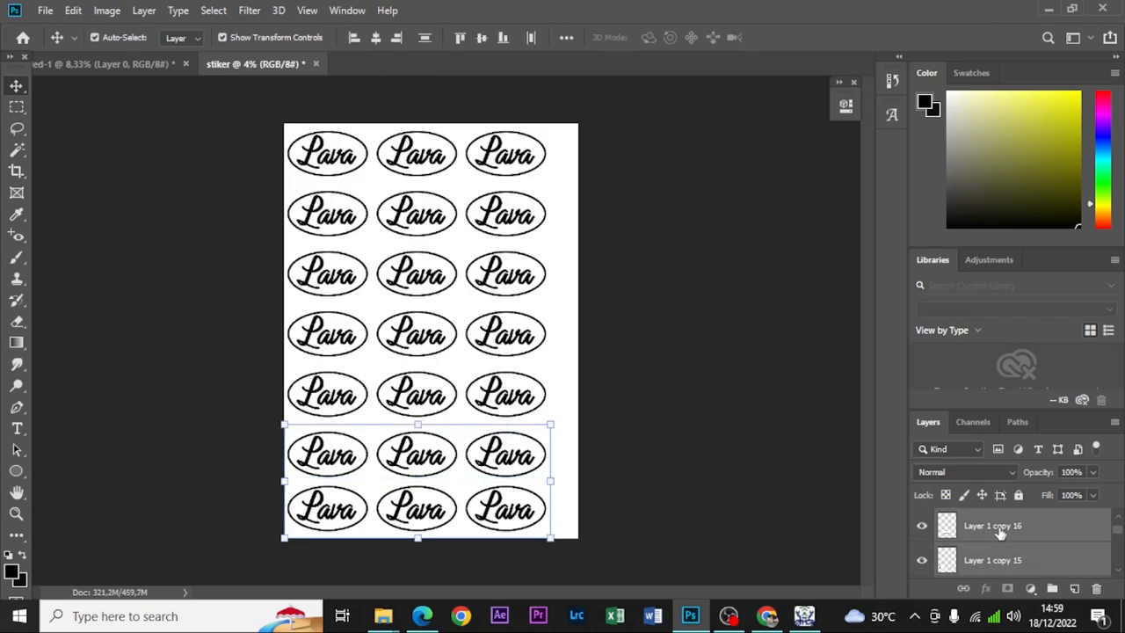
right_click(999, 534)
left_click(848, 488)
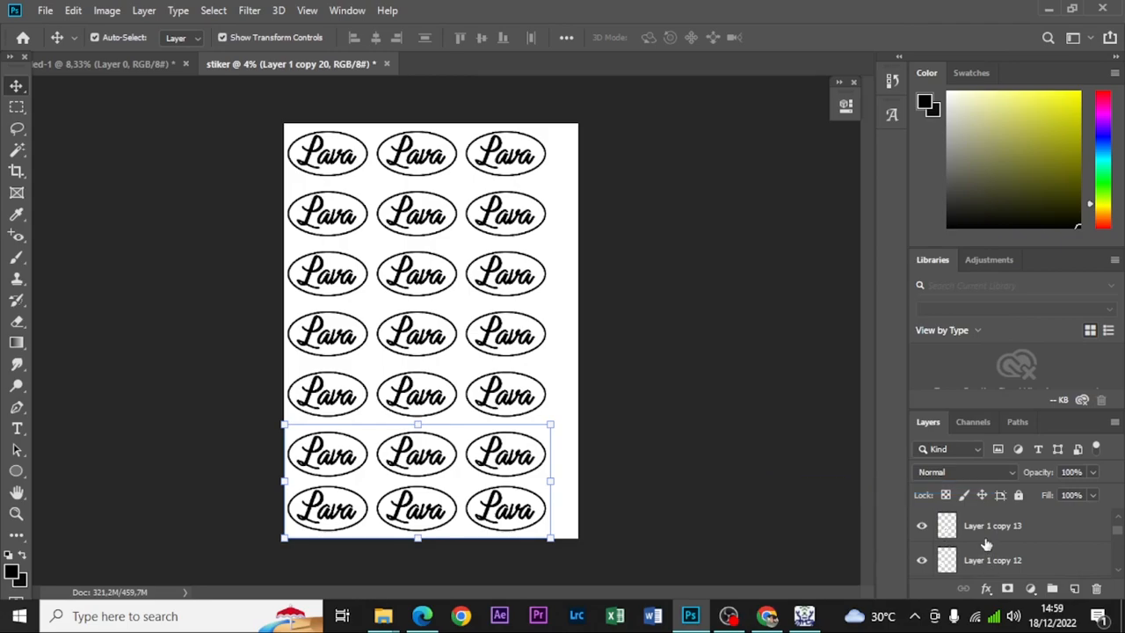
Merge the next logo layers up the page, including Layer 1 copy 13 through copy 10, into merged Layer 1 copy 20.
left_click(996, 527, "ctrl")
left_click(999, 554, "ctrl")
scroll(999, 552, "down", 2)
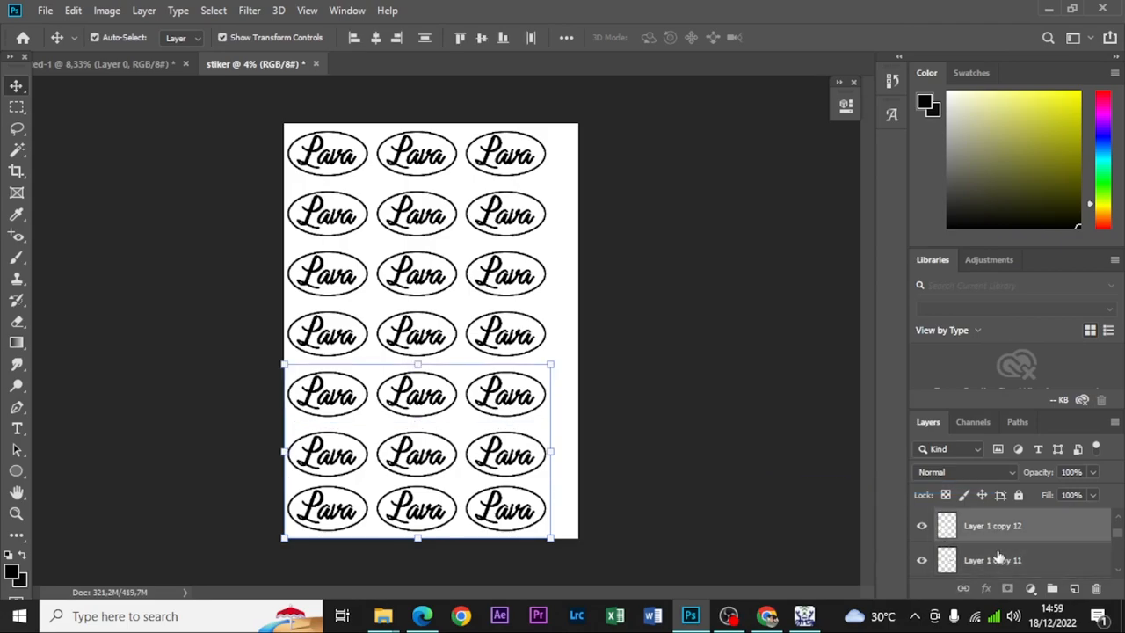
left_click(999, 554, "ctrl")
left_click(994, 530, "ctrl")
right_click(994, 529)
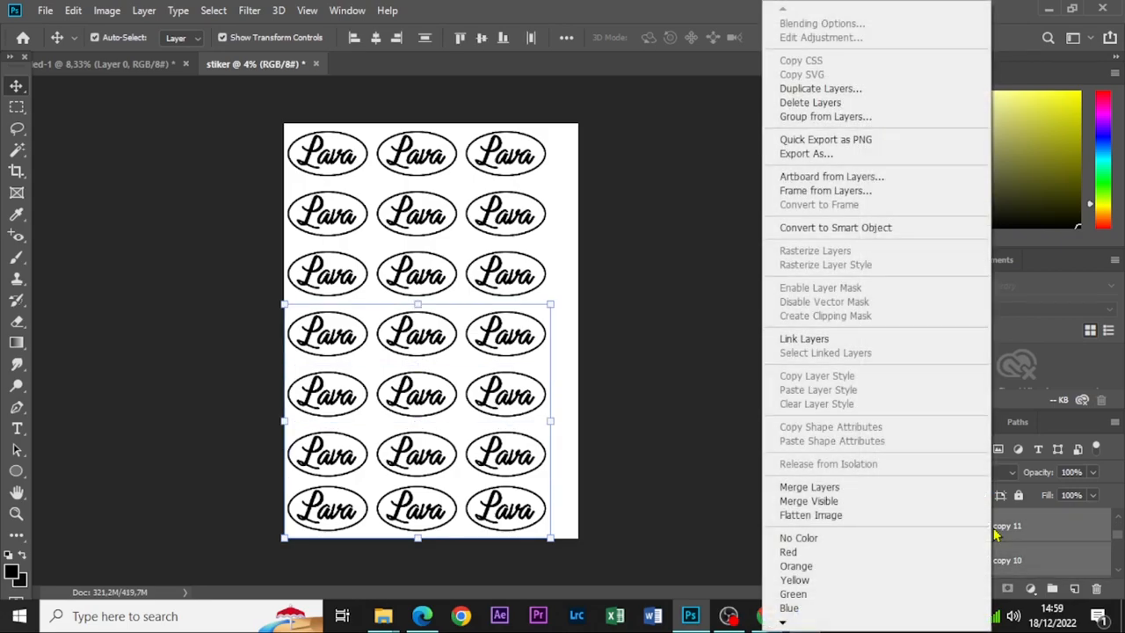
left_click(838, 490)
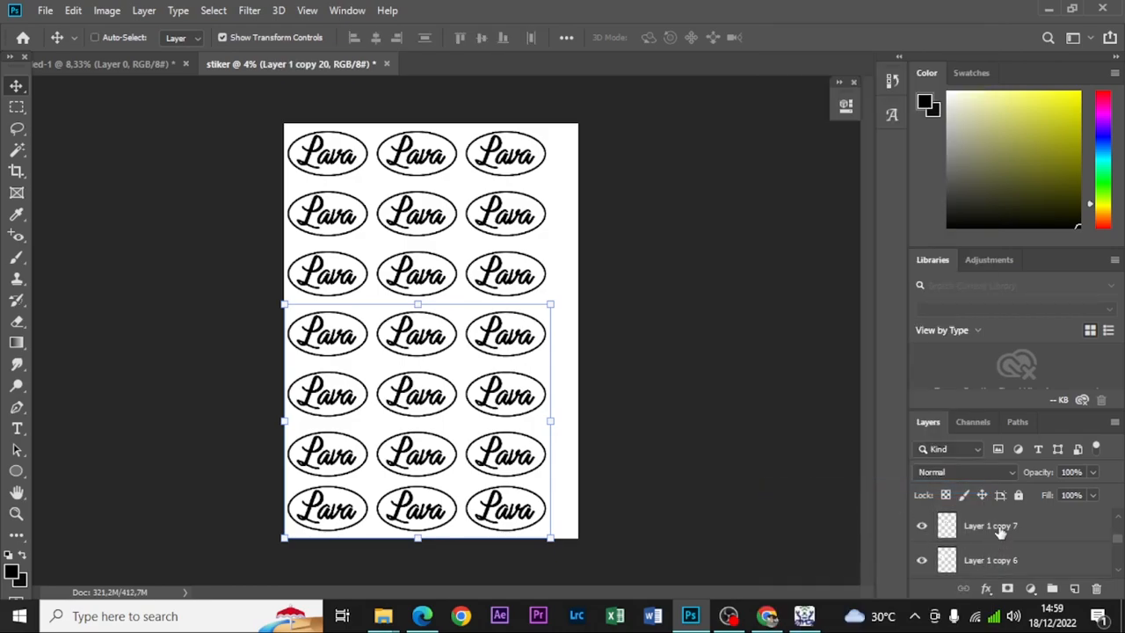
Merge more logo layers, including Layer 1 copy 7, copy 6, Layer 1 copy and Layer 1, into the Background layer.
left_click(999, 528, "ctrl")
left_click(1002, 556, "ctrl")
scroll(1004, 549, "down", 2)
left_click(1005, 560, "ctrl")
left_click(991, 531, "ctrl")
scroll(993, 536, "down", 2)
left_click(998, 560, "ctrl")
scroll(999, 532, "down", 1)
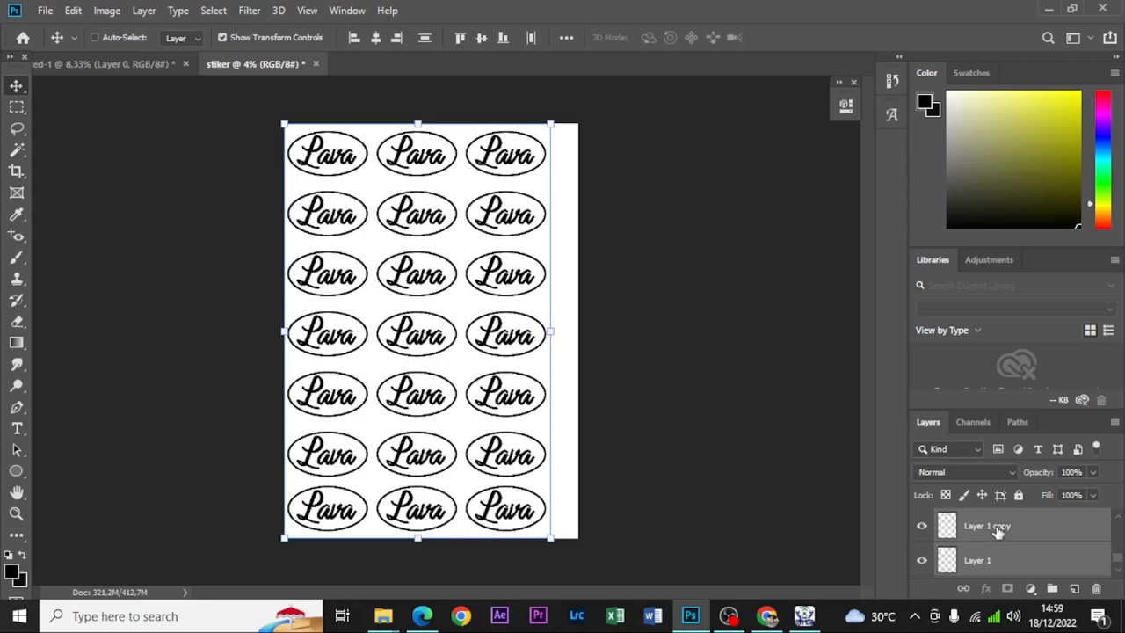
left_click(990, 566, "ctrl")
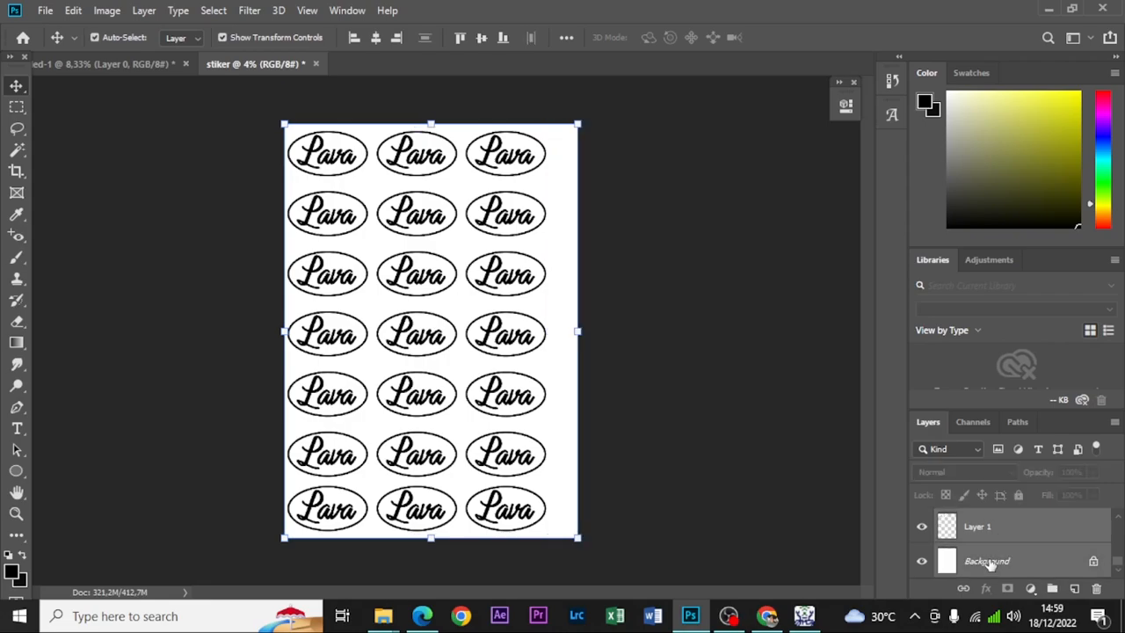
right_click(984, 528)
left_click(879, 484)
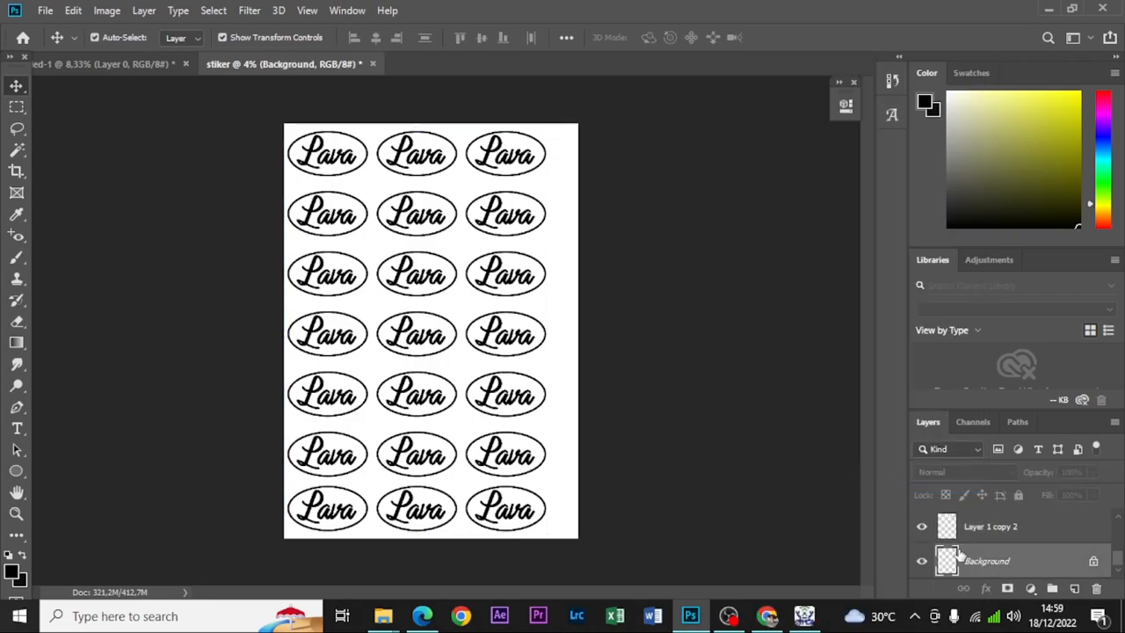
Merge leftover logo layers, including Layer 1 copy 14 and copy 9, with the Background layer.
key("ctrl+z")
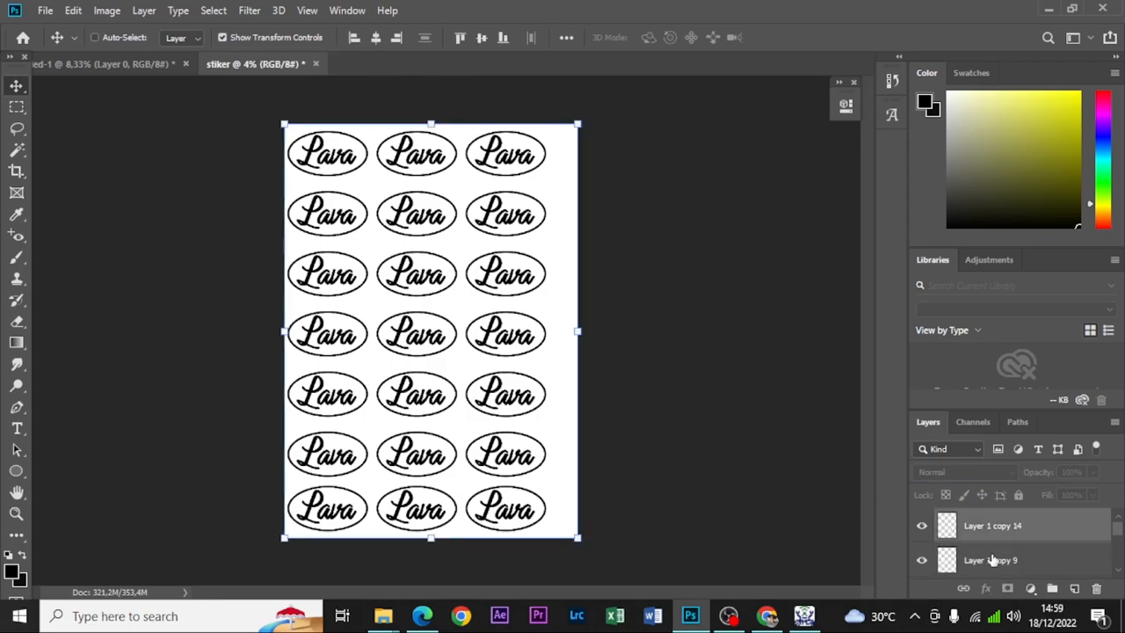
right_click(988, 544)
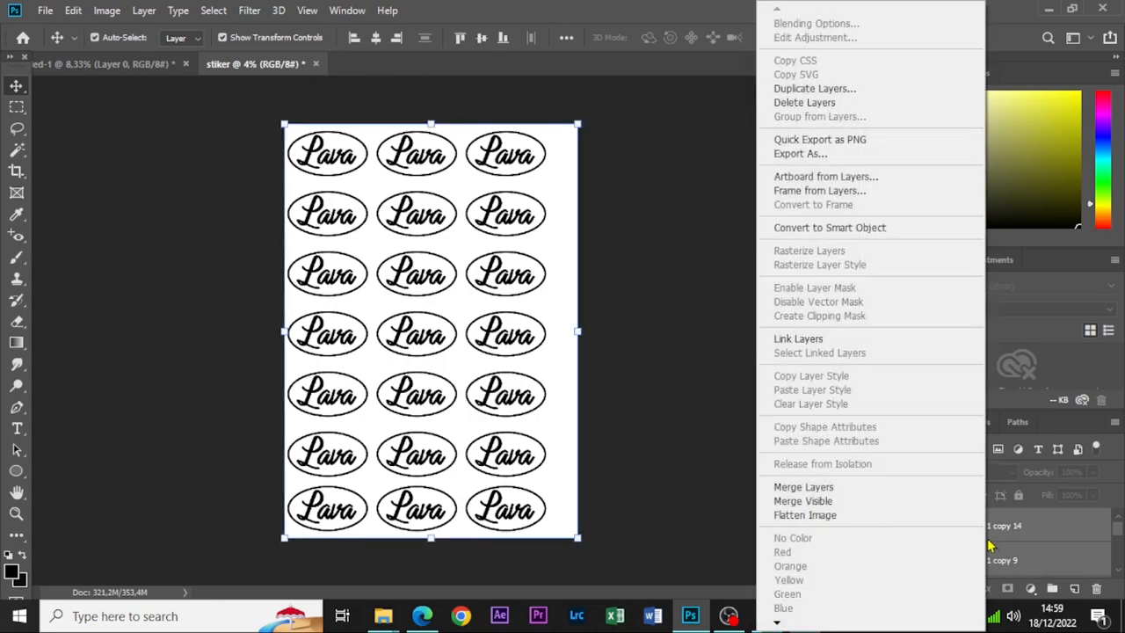
left_click(846, 488)
Merge the remaining Layer 1 copy 8 and copy 5 with the Background layer.
left_click(988, 527, "ctrl")
left_click(997, 558, "ctrl")
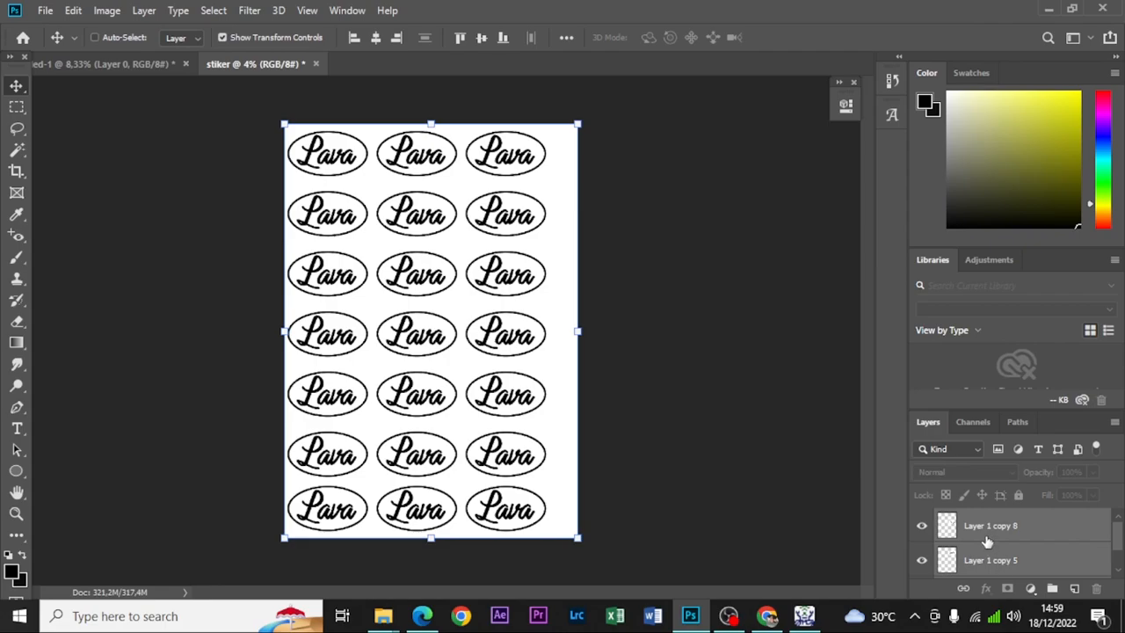
right_click(983, 531)
left_click(831, 489)
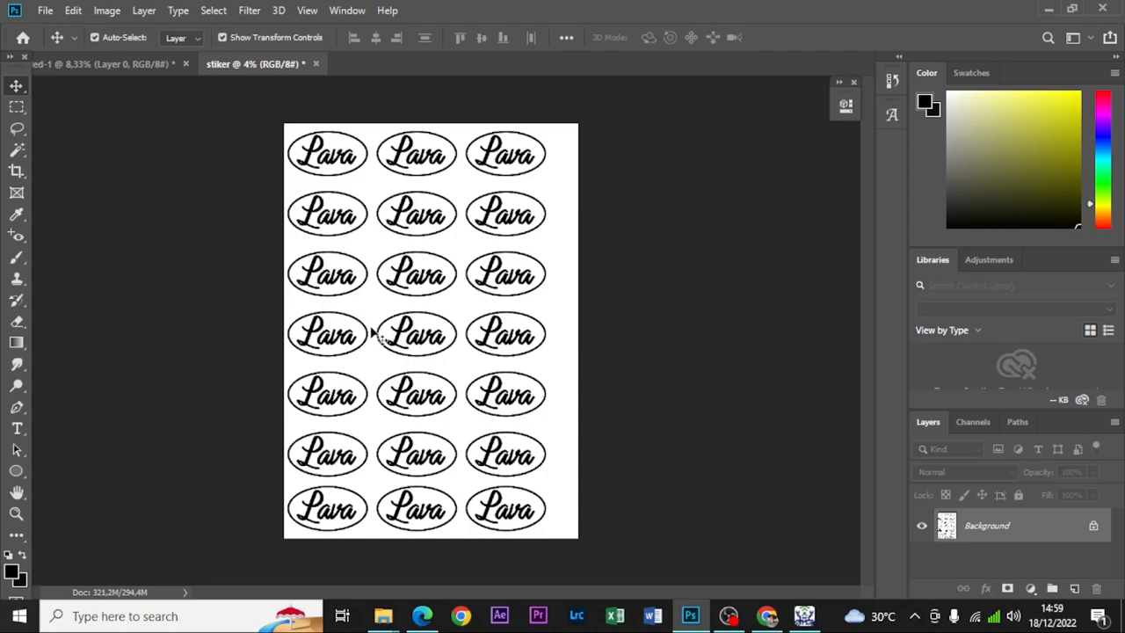
left_click(42, 11)
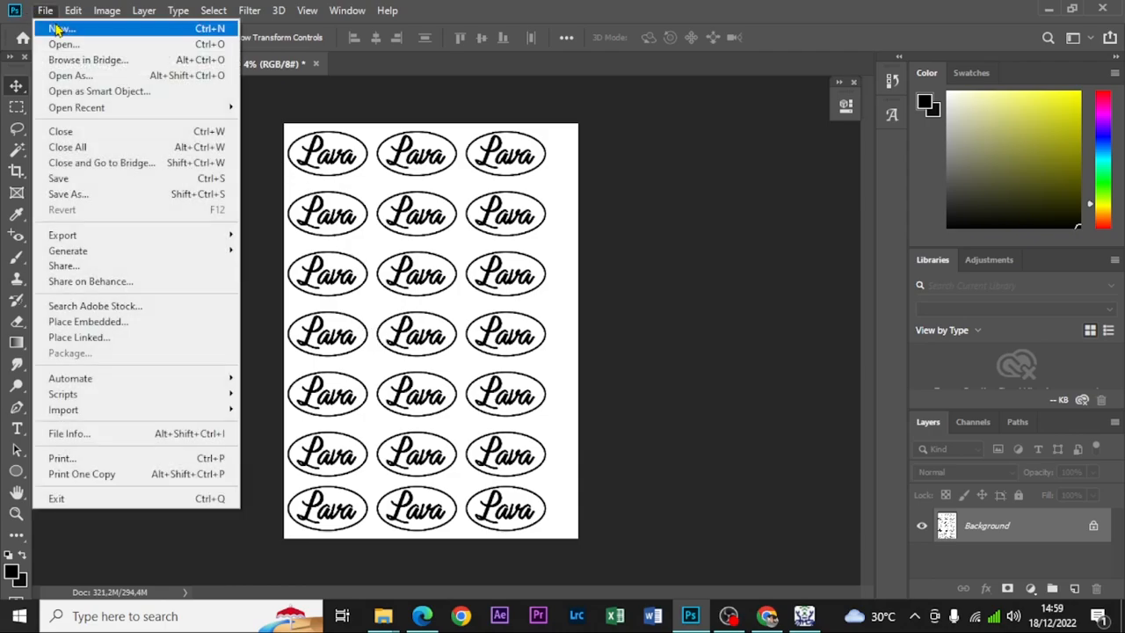
left_click(56, 31)
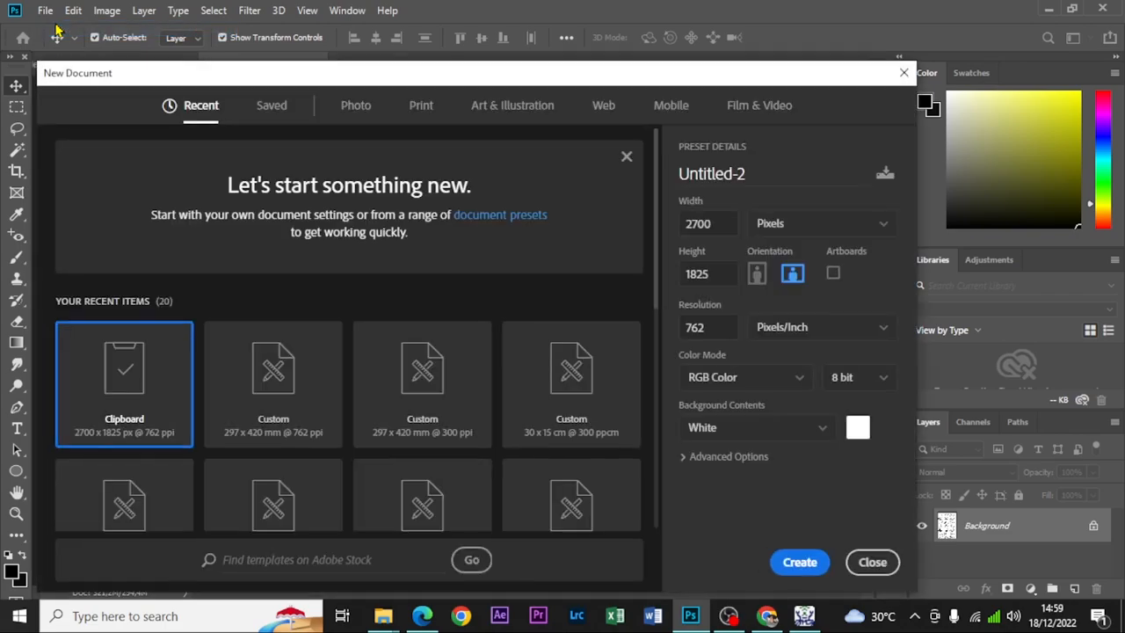
left_click(903, 72)
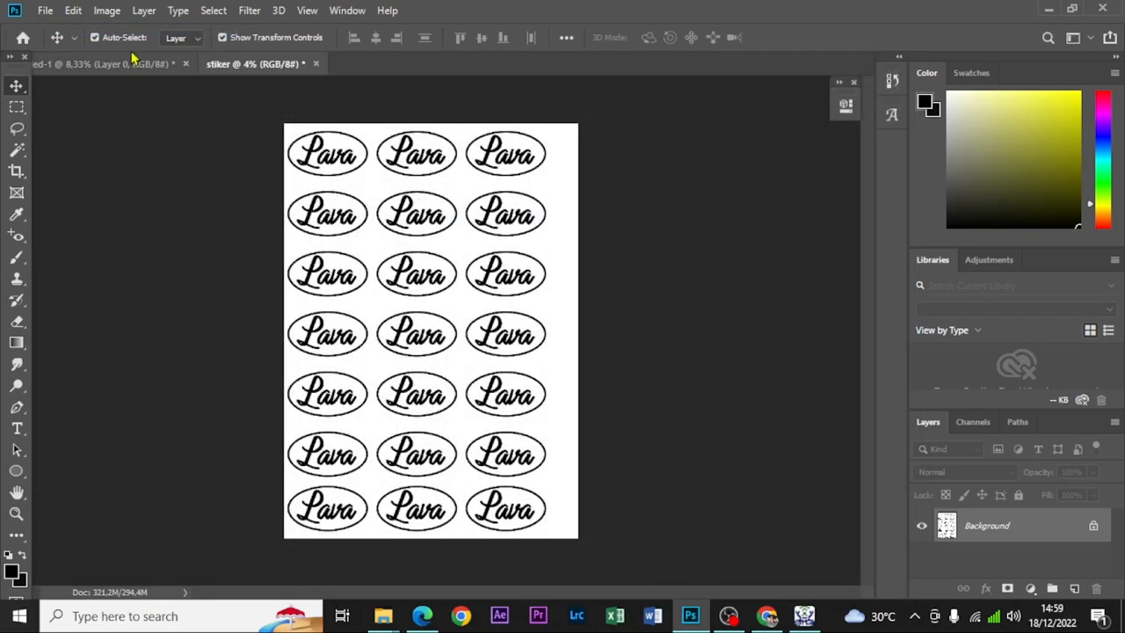
Save the sticker sheet as stiker in Photoshop (PSD) format on the DATA-1 (D:) drive.
left_click(45, 12)
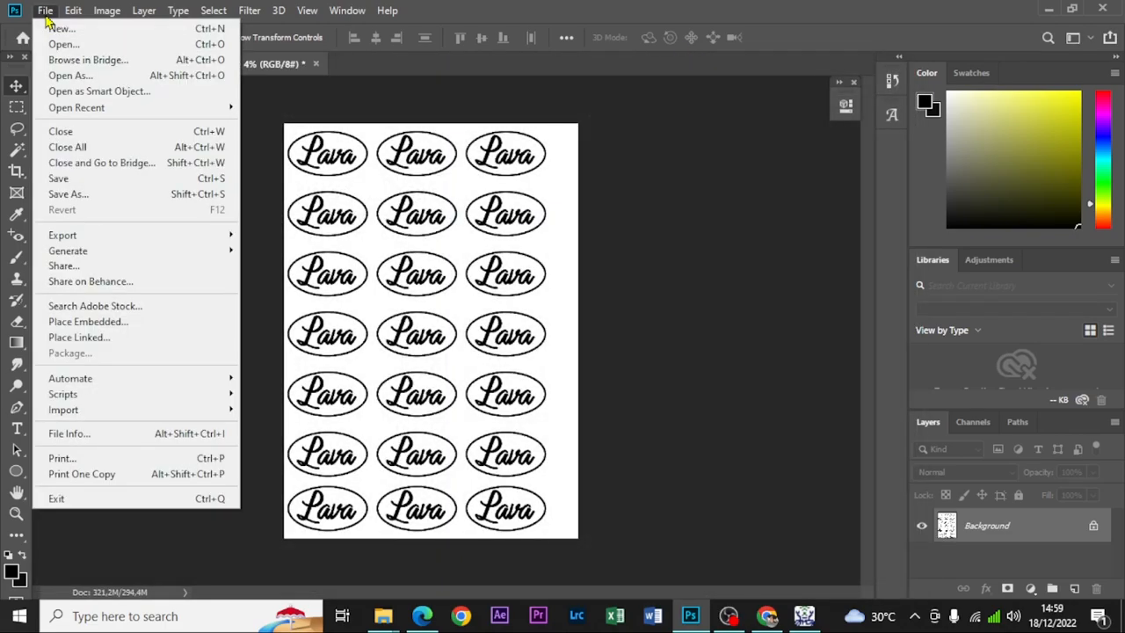
left_click(93, 194)
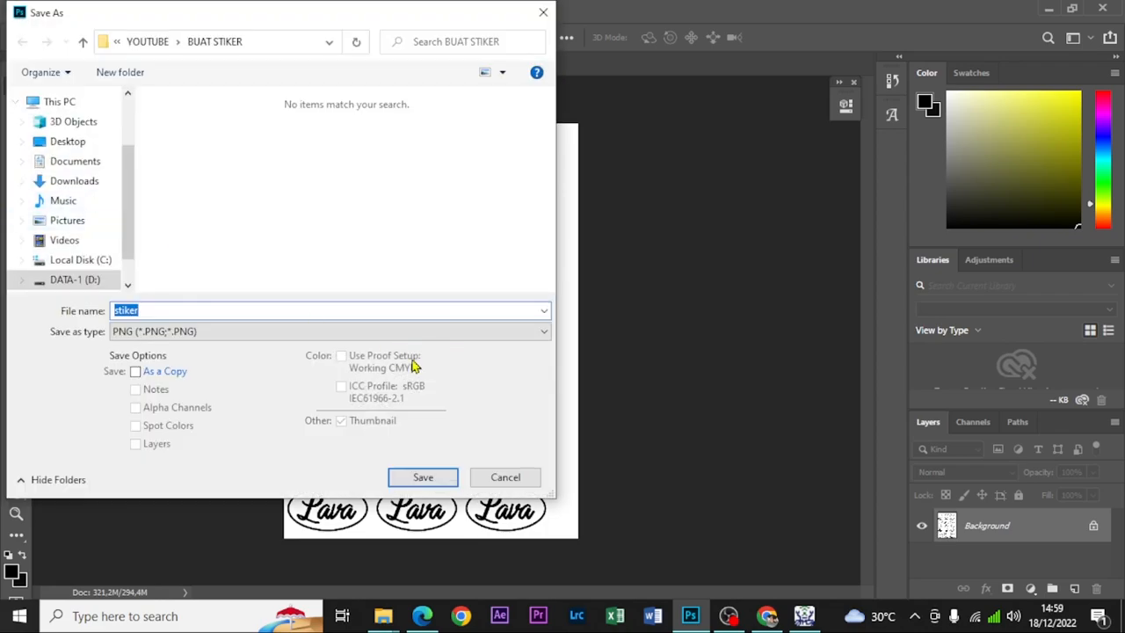
left_click(78, 279)
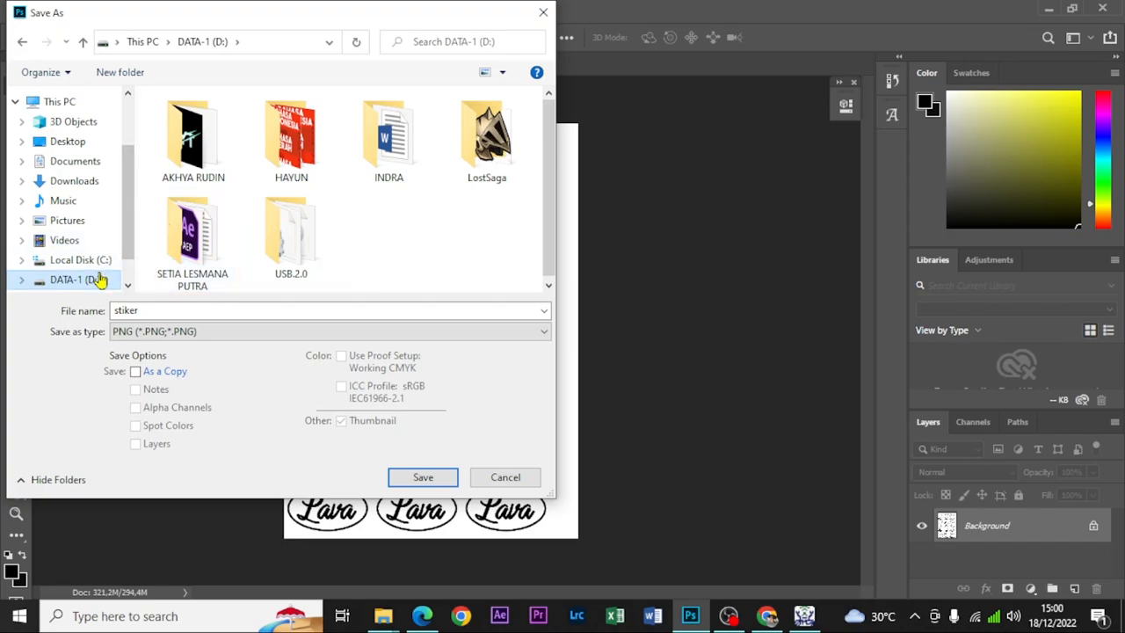
left_click(191, 310)
left_click(205, 331)
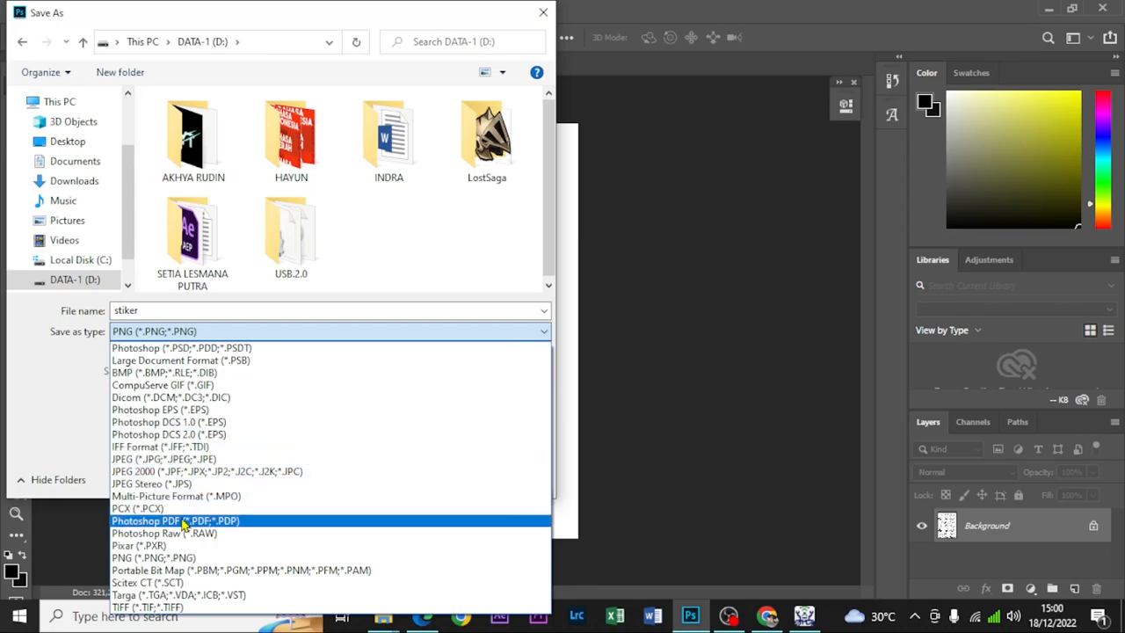
left_click(173, 349)
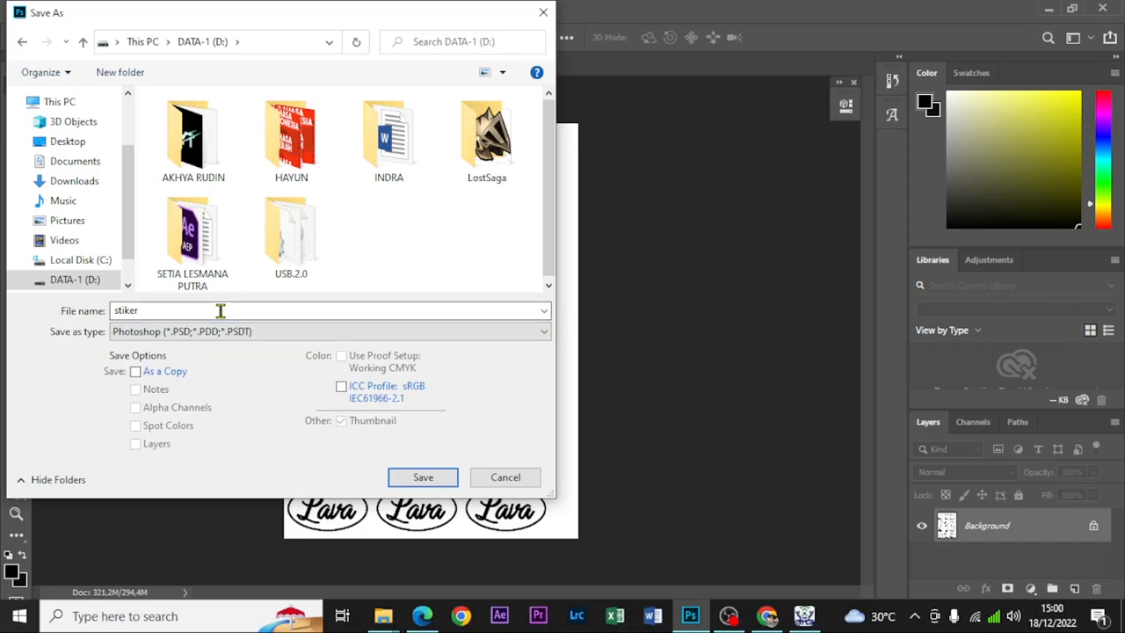
left_click(420, 483)
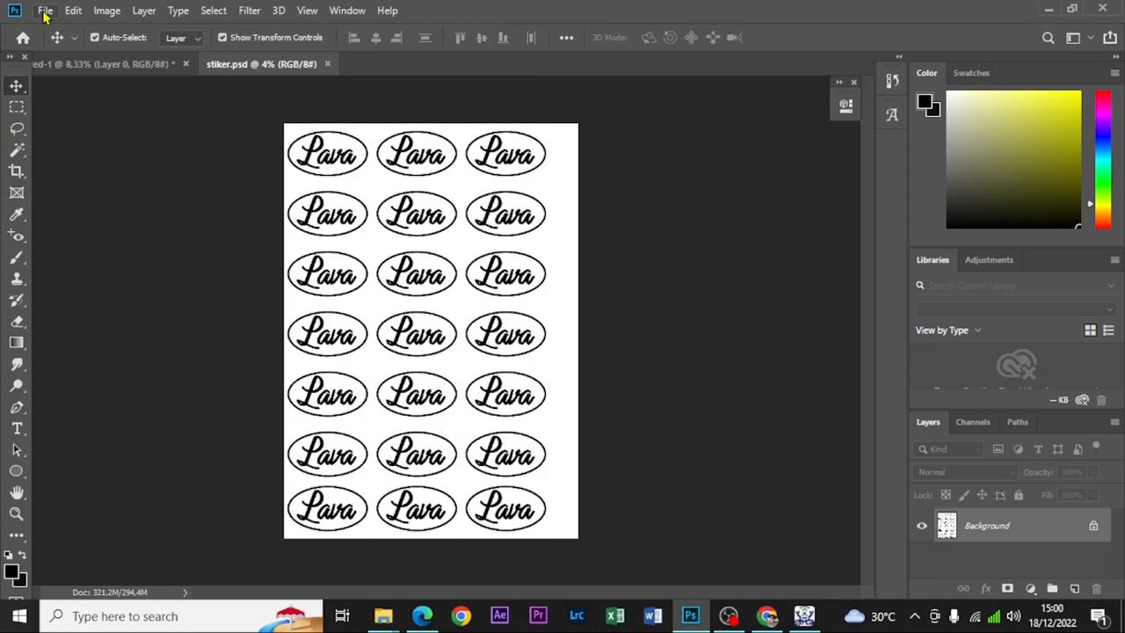
Save the sheet as a JPEG named stiker on DATA-1 (D:), with quality 8 (High) and the Progressive format option.
left_click(45, 12)
left_click(63, 193)
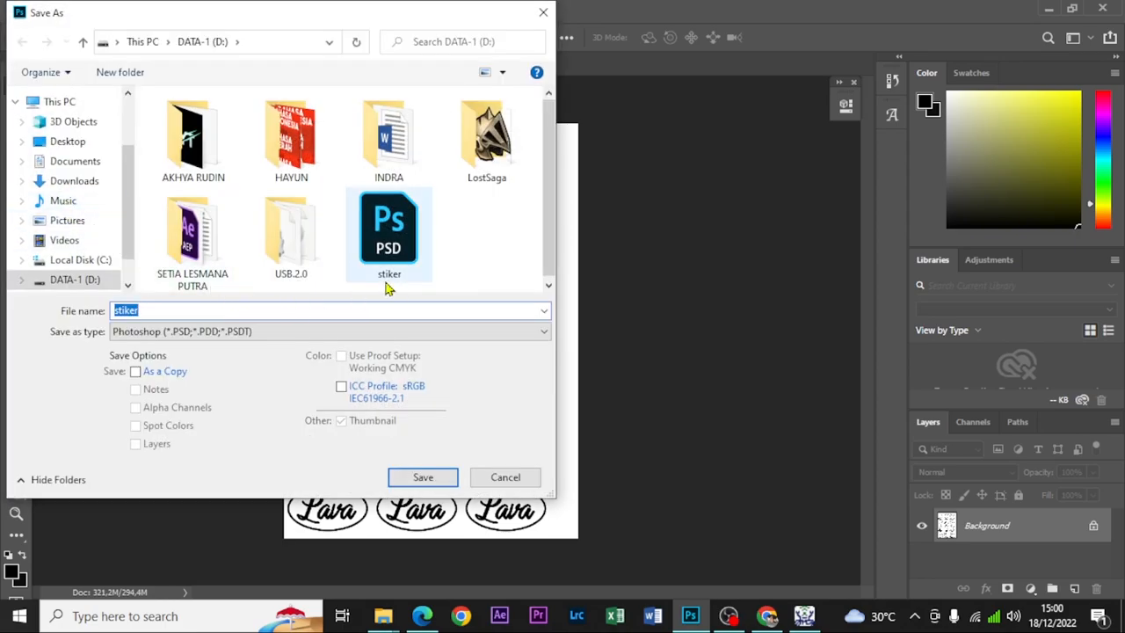
left_click(303, 331)
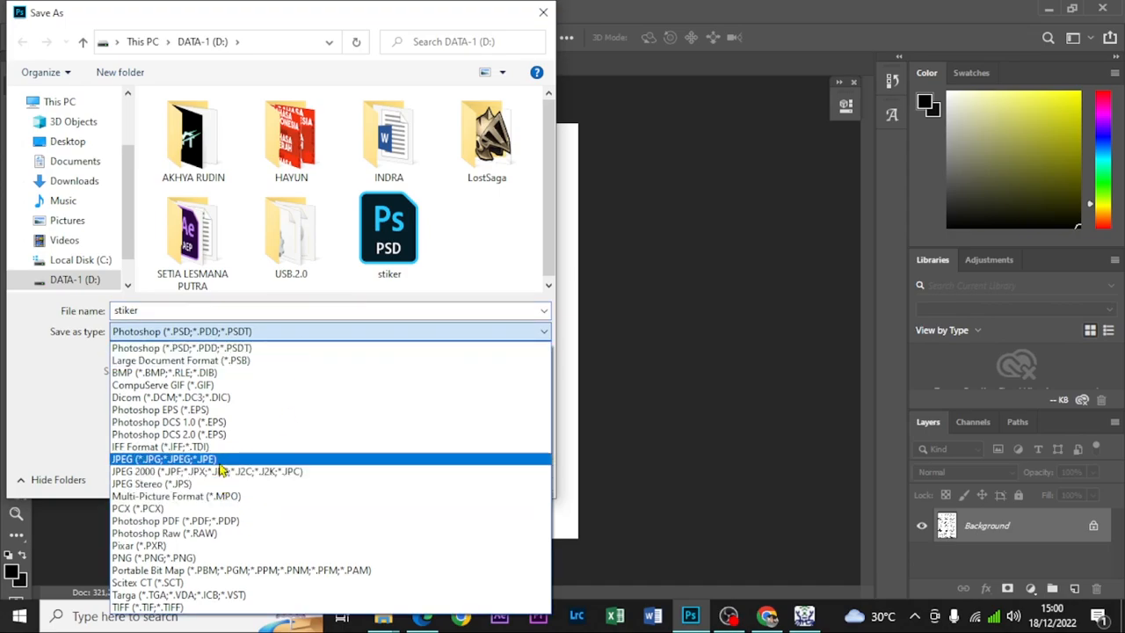
left_click(175, 458)
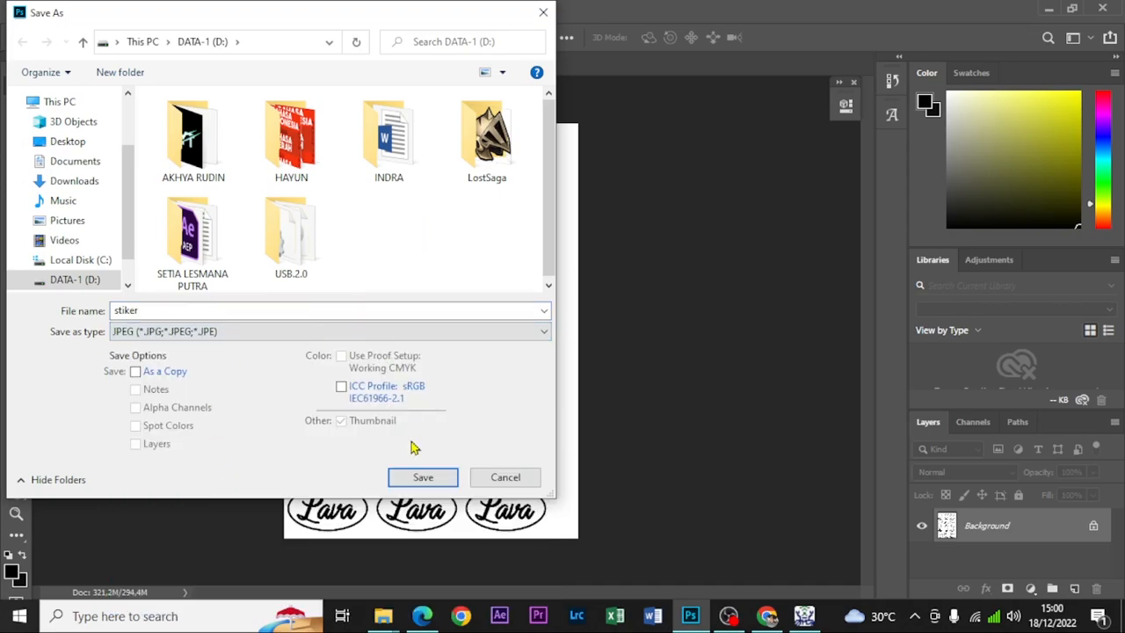
left_click(414, 477)
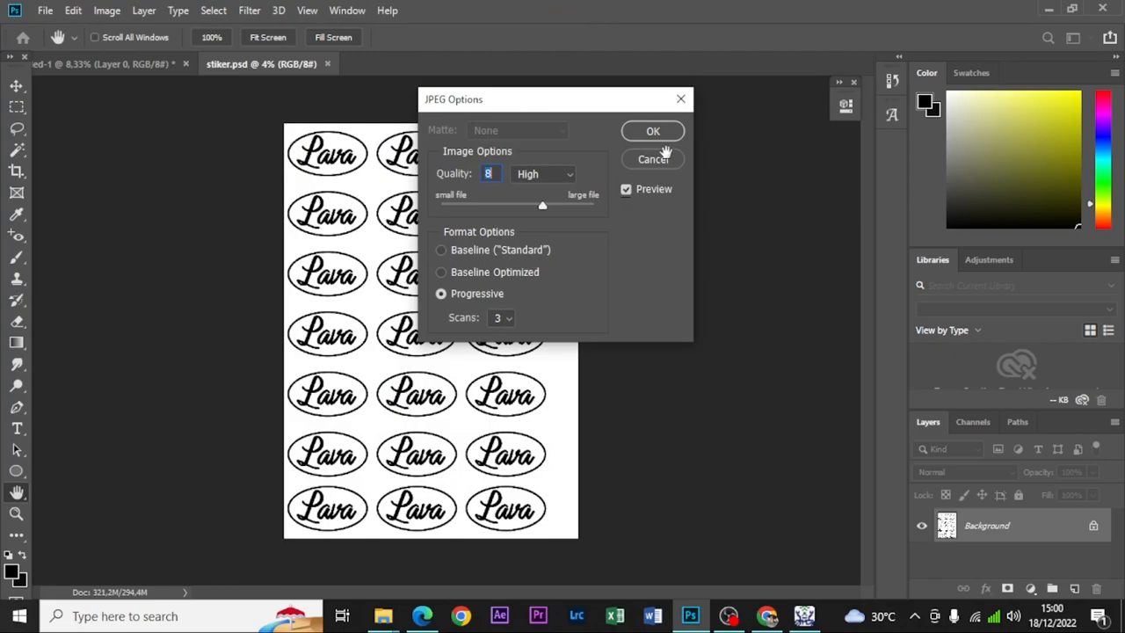
left_click(654, 135)
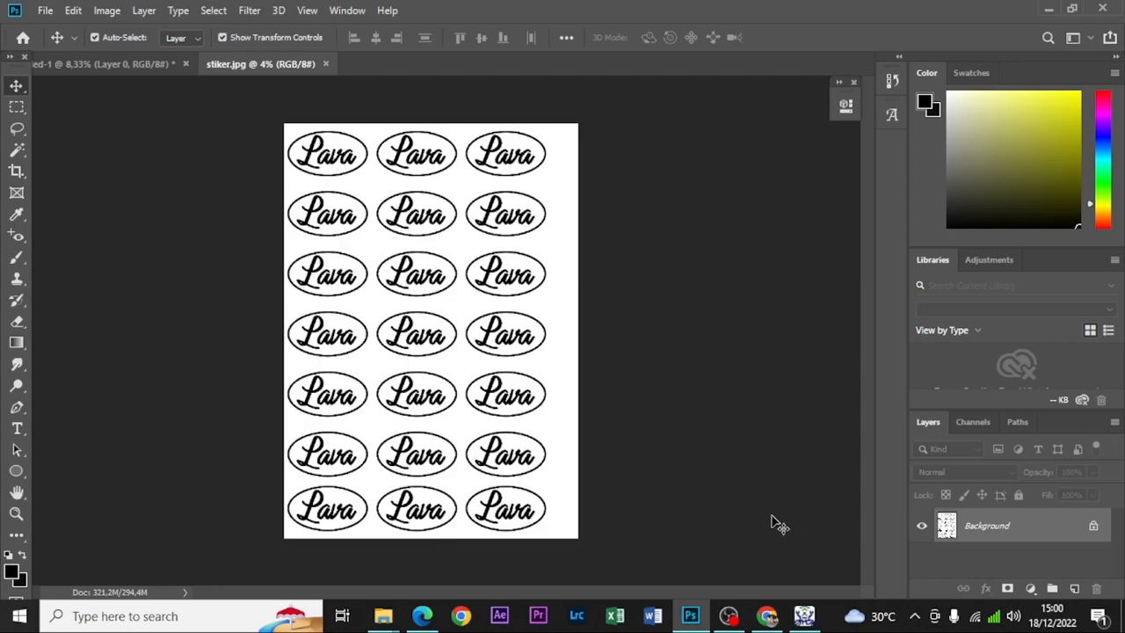
mouse_move(698, 616)
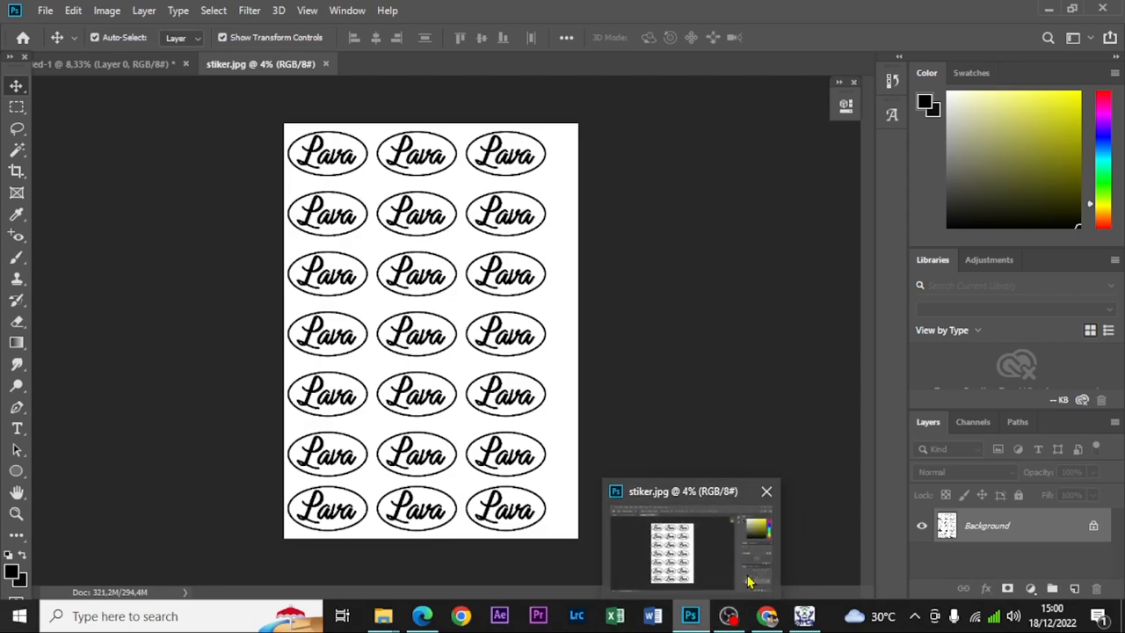